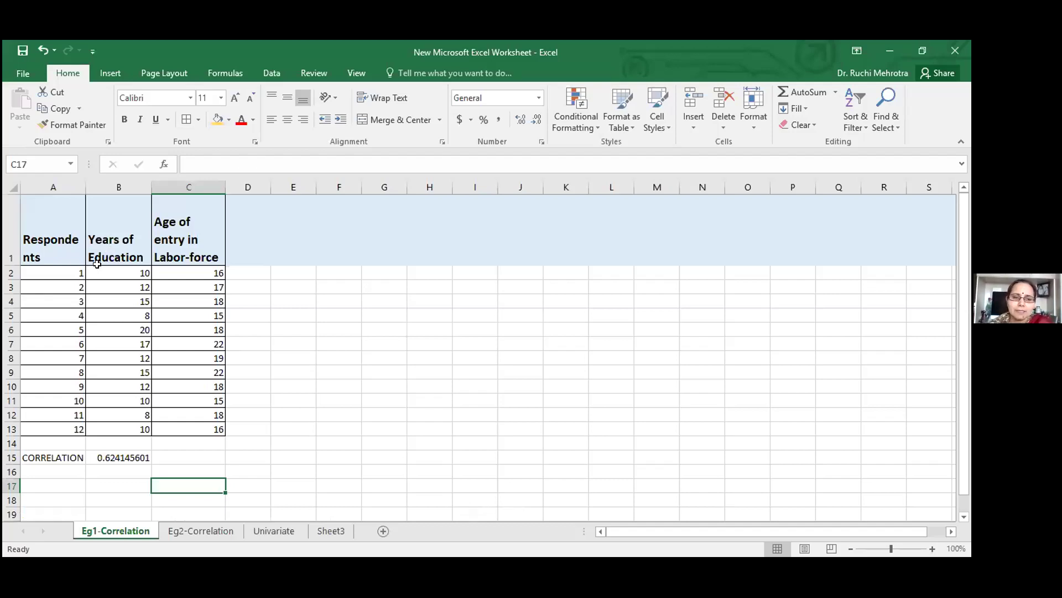
# - Examine the Years of Education and Age of entry in Labor-force values, including the rows of respondents 4 and 8
pyautogui.click(98, 268)
pyautogui.moveTo(126, 386); pyautogui.dragTo(127, 431)
pyautogui.moveTo(178, 275); pyautogui.dragTo(204, 422)
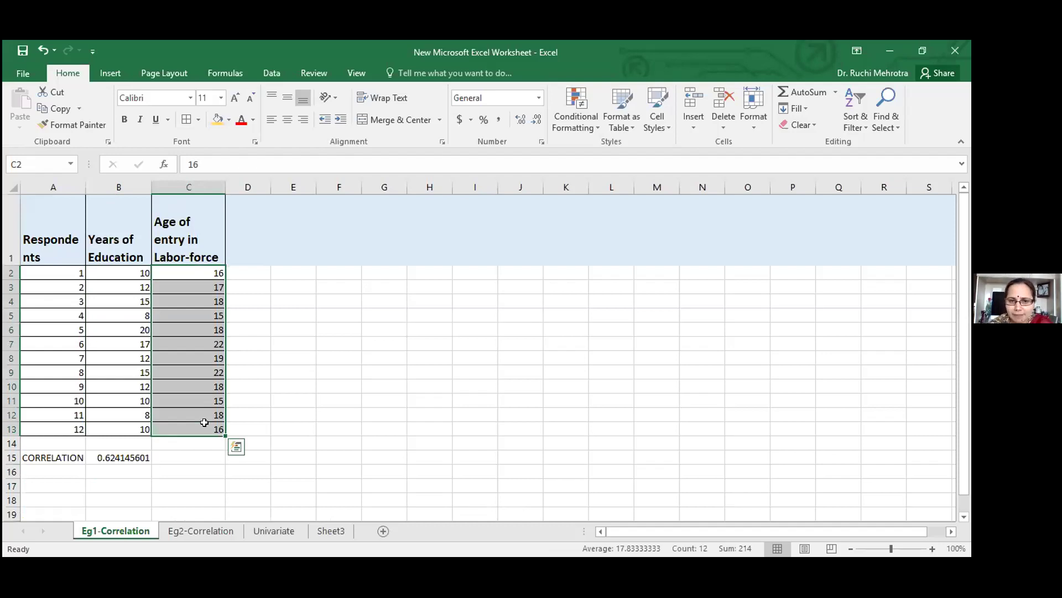
pyautogui.click(121, 271)
pyautogui.moveTo(121, 270); pyautogui.dragTo(144, 400)
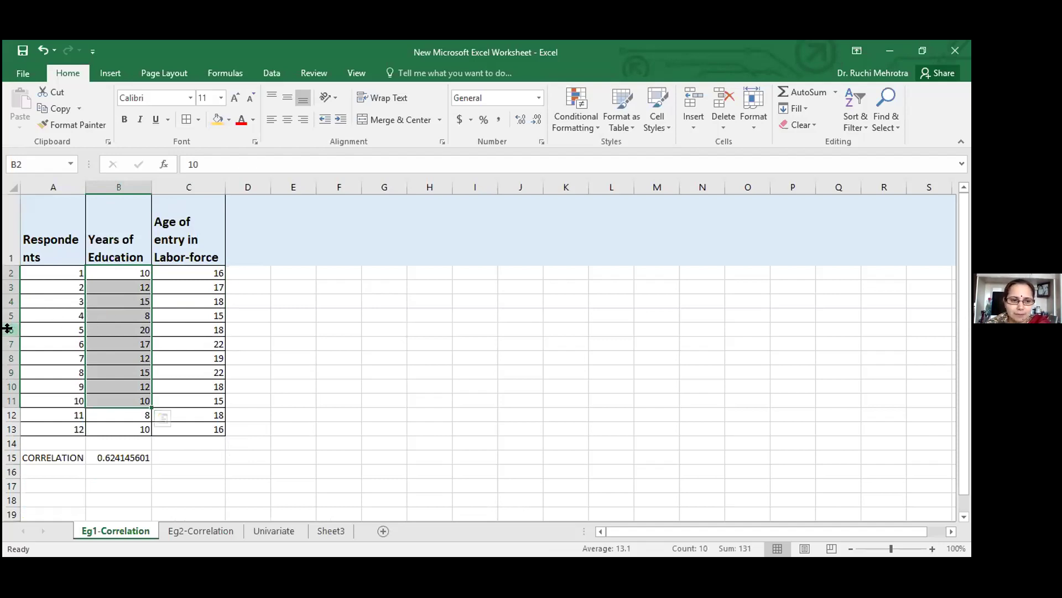
pyautogui.moveTo(8, 309); pyautogui.dragTo(7, 313)
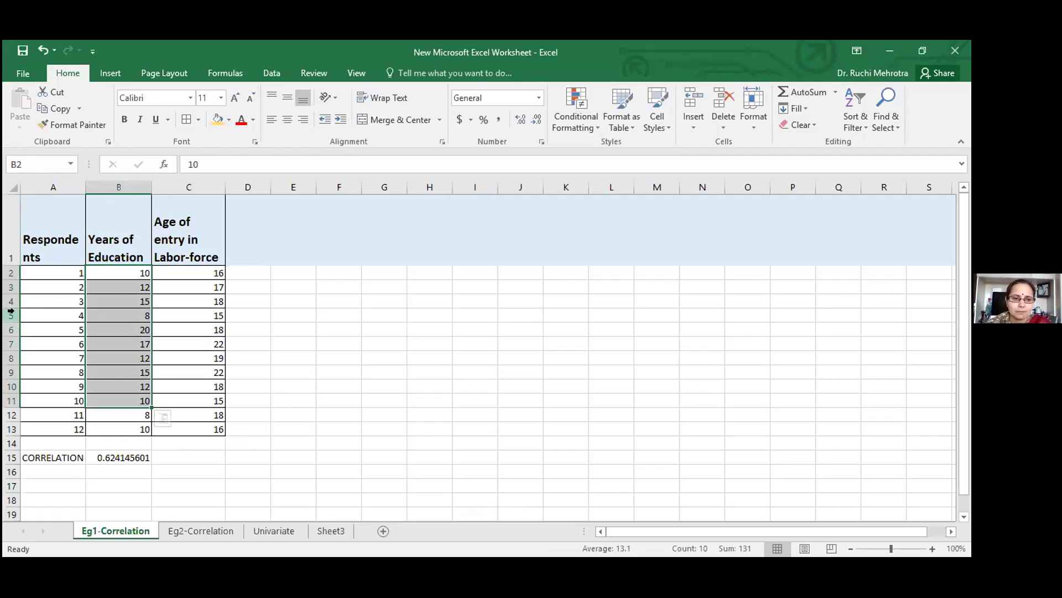
pyautogui.click(10, 315)
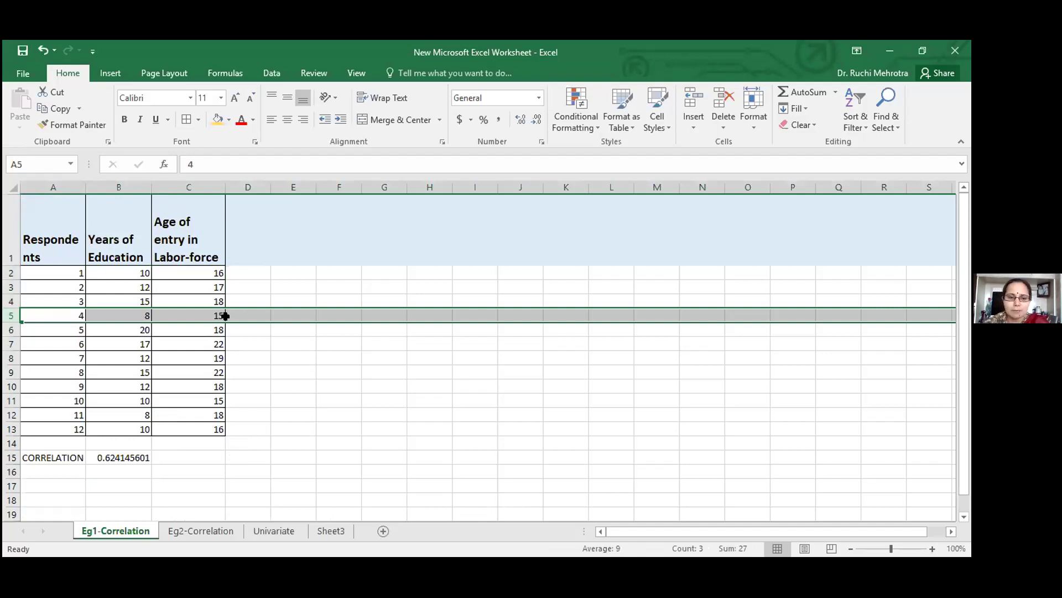
pyautogui.click(11, 372)
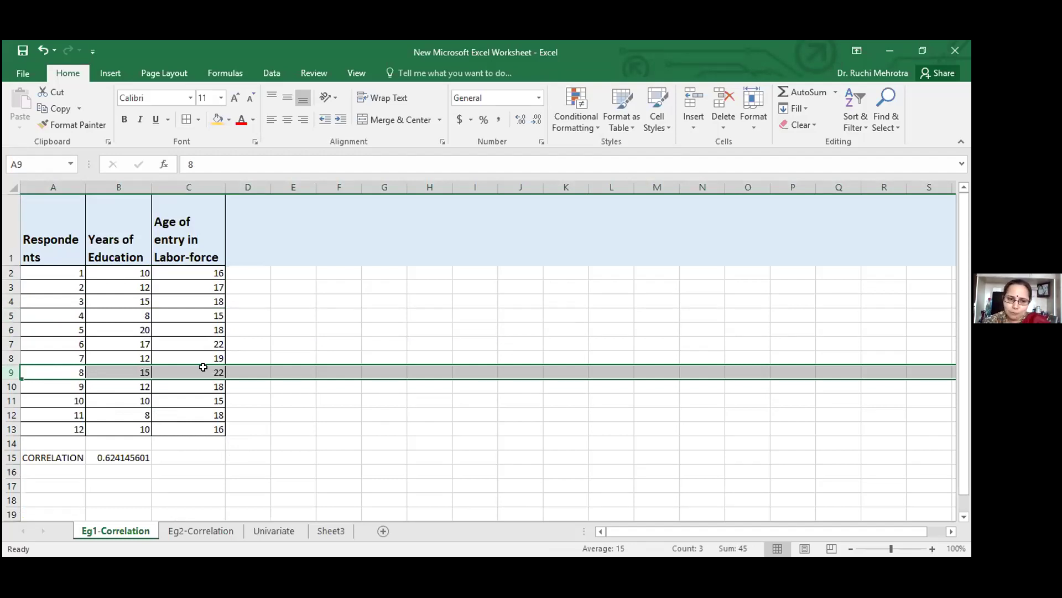
pyautogui.click(111, 341)
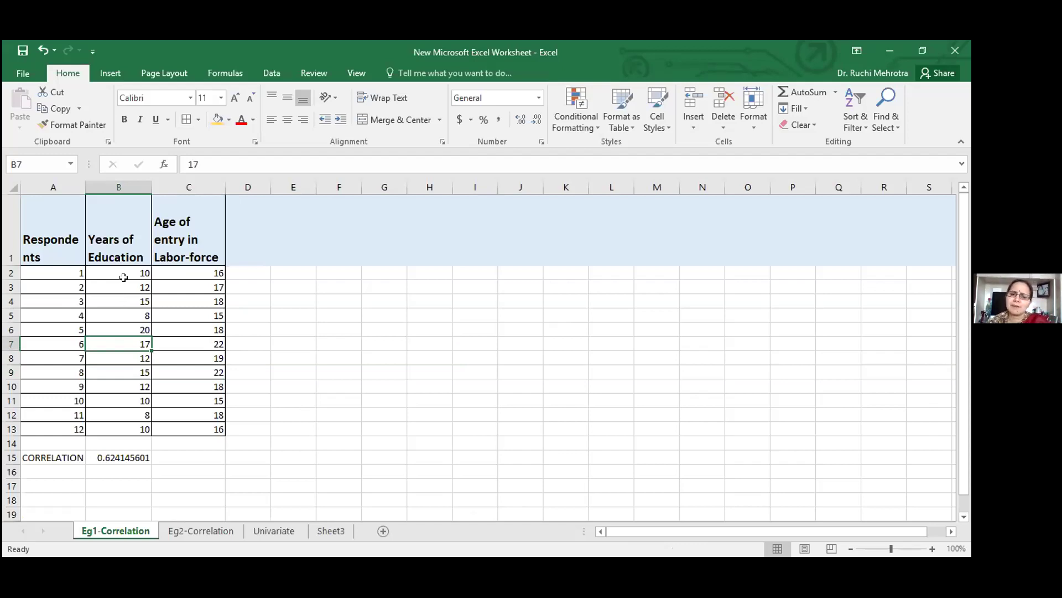
pyautogui.moveTo(130, 273); pyautogui.dragTo(143, 415)
pyautogui.moveTo(194, 275); pyautogui.dragTo(213, 412)
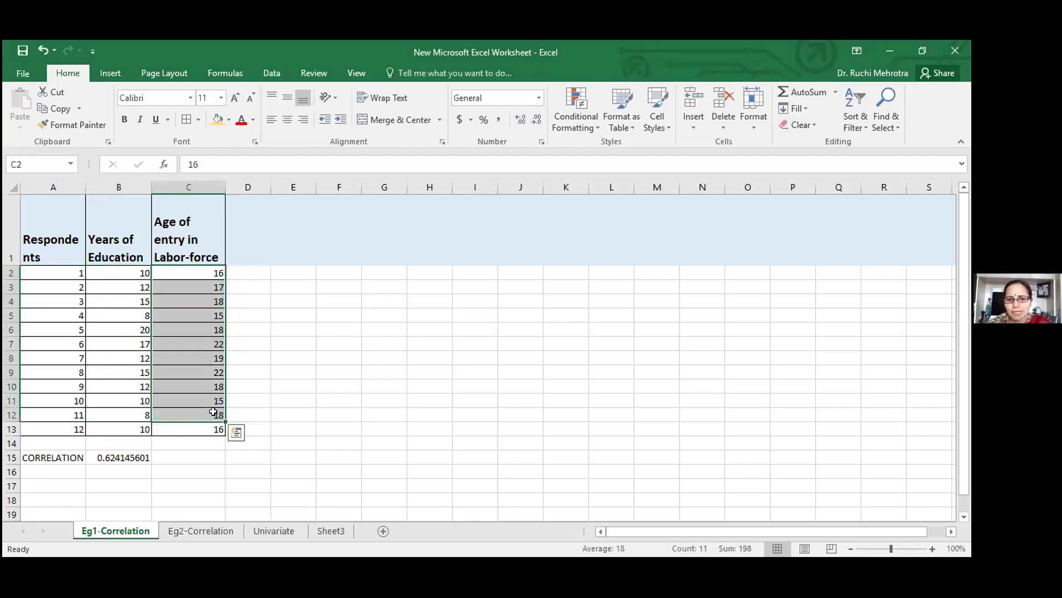
pyautogui.click(199, 457)
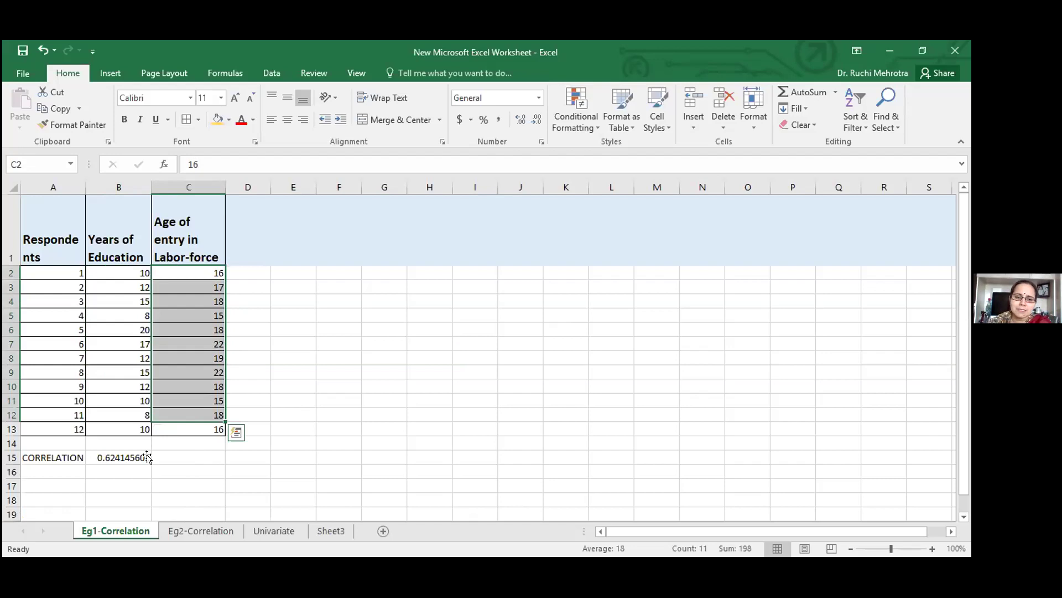
pyautogui.moveTo(103, 271); pyautogui.dragTo(122, 428)
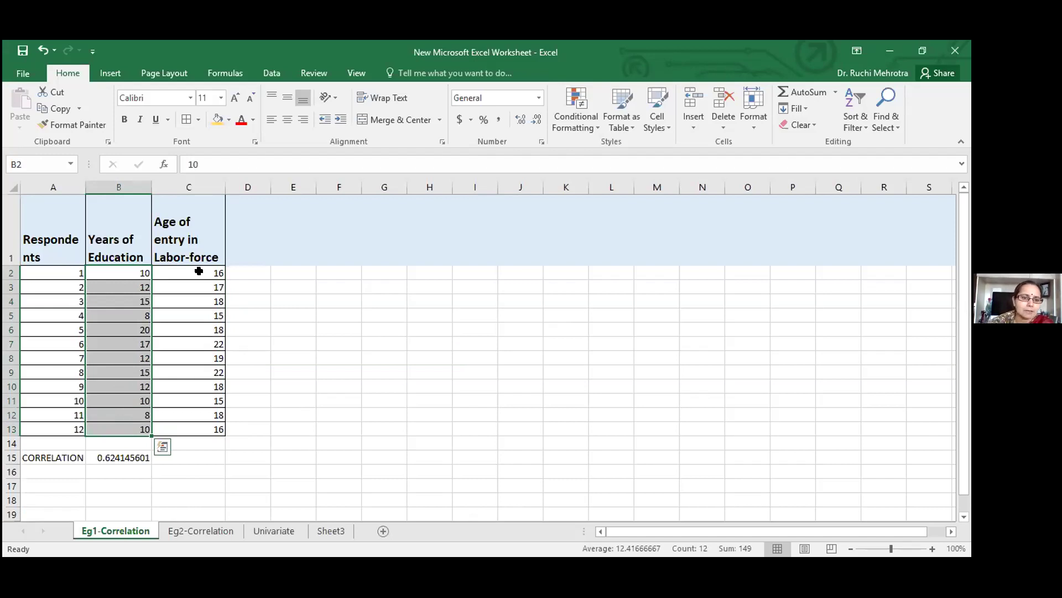
# - Review respondent 1's paired values, the labor-force entry age column, and the existing correlation formula in B15
pyautogui.click(894, 549)
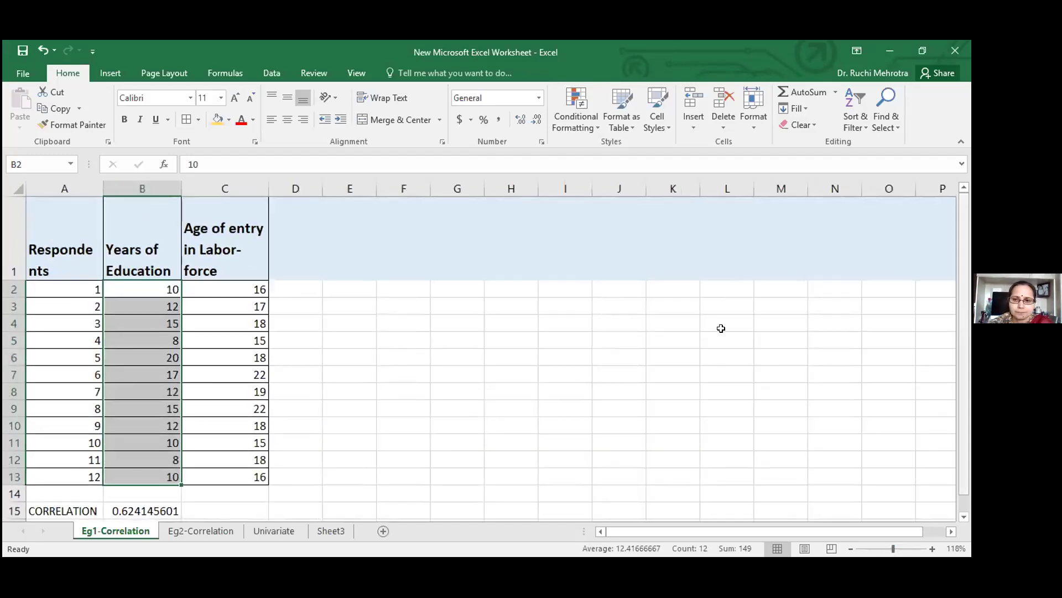
pyautogui.click(12, 288)
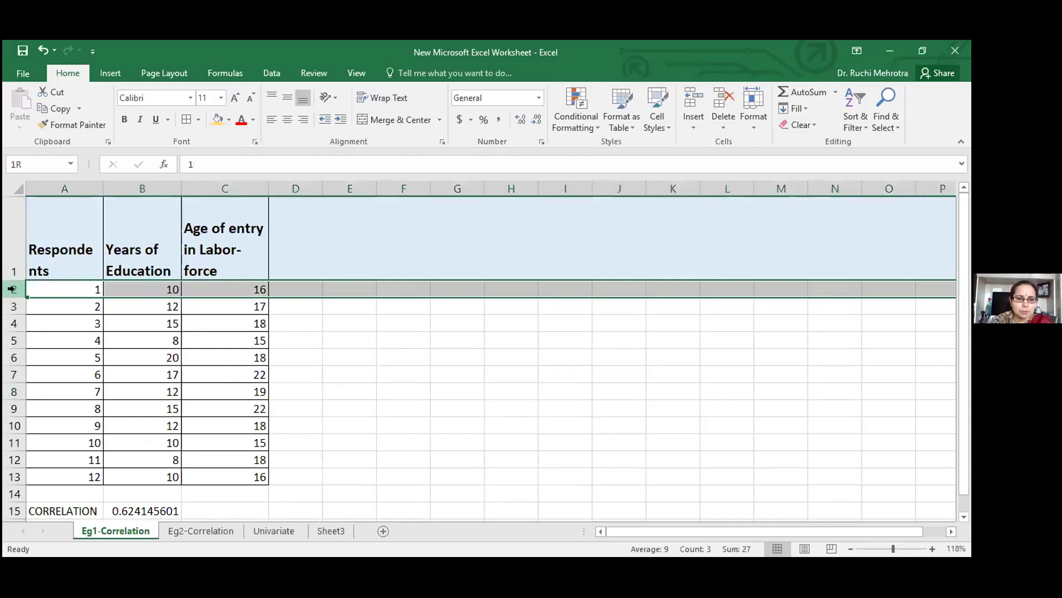
pyautogui.click(121, 286)
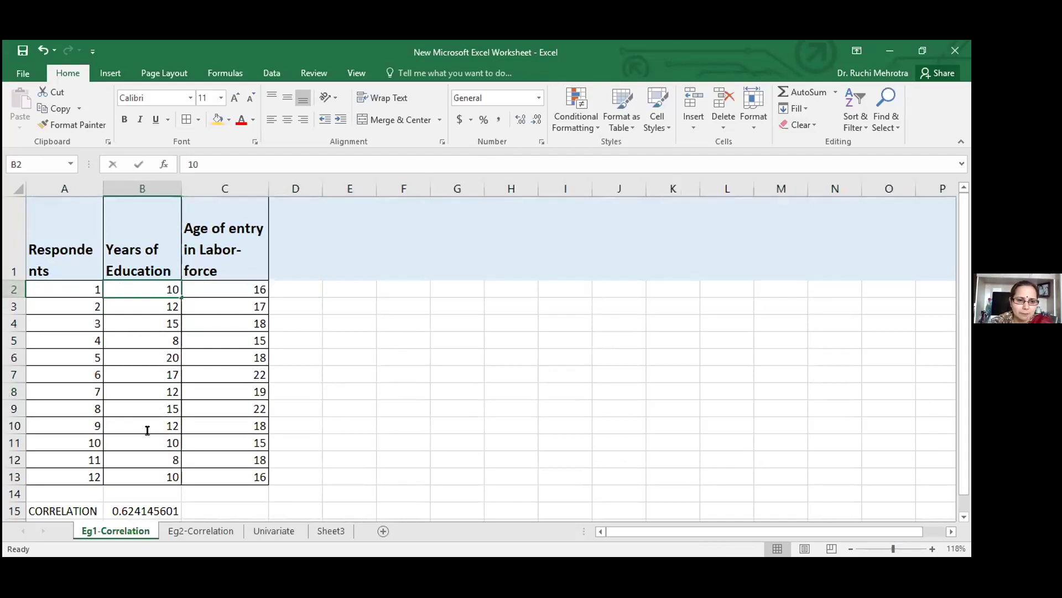
pyautogui.click(244, 286)
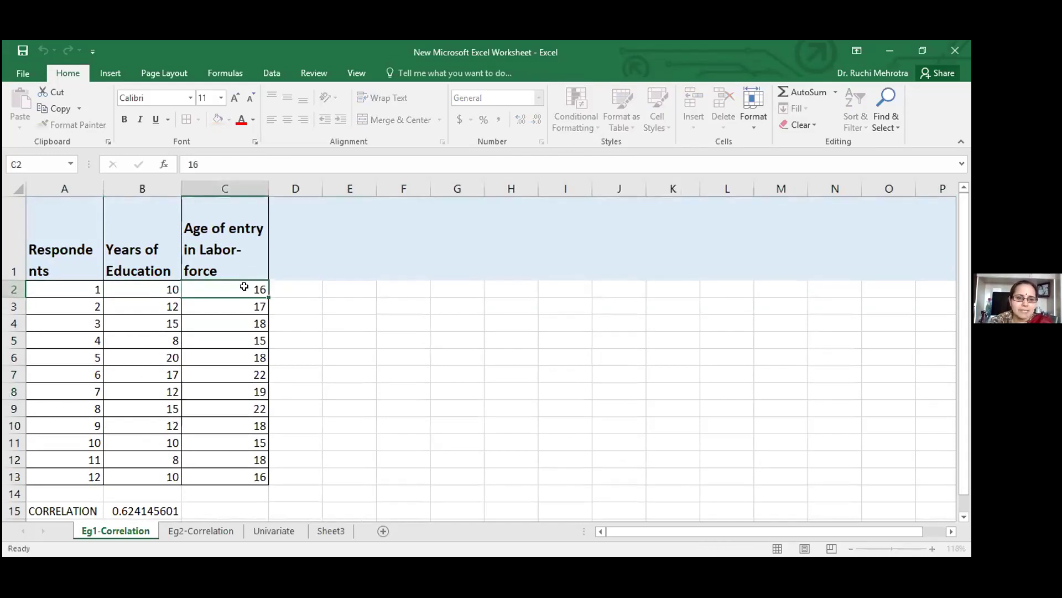
pyautogui.moveTo(244, 286); pyautogui.dragTo(266, 476)
pyautogui.click(339, 473)
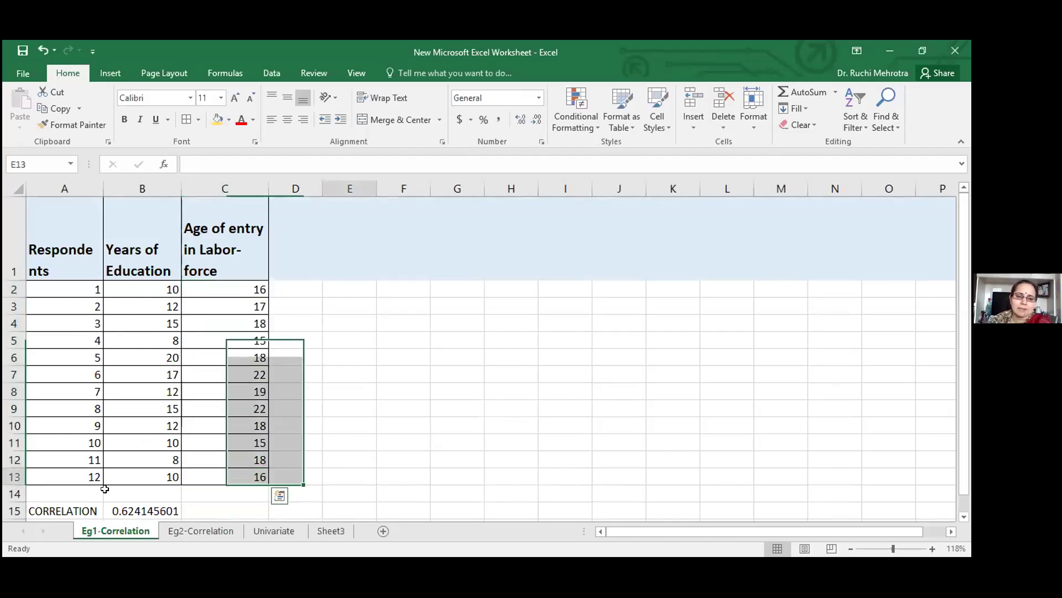
pyautogui.click(128, 510)
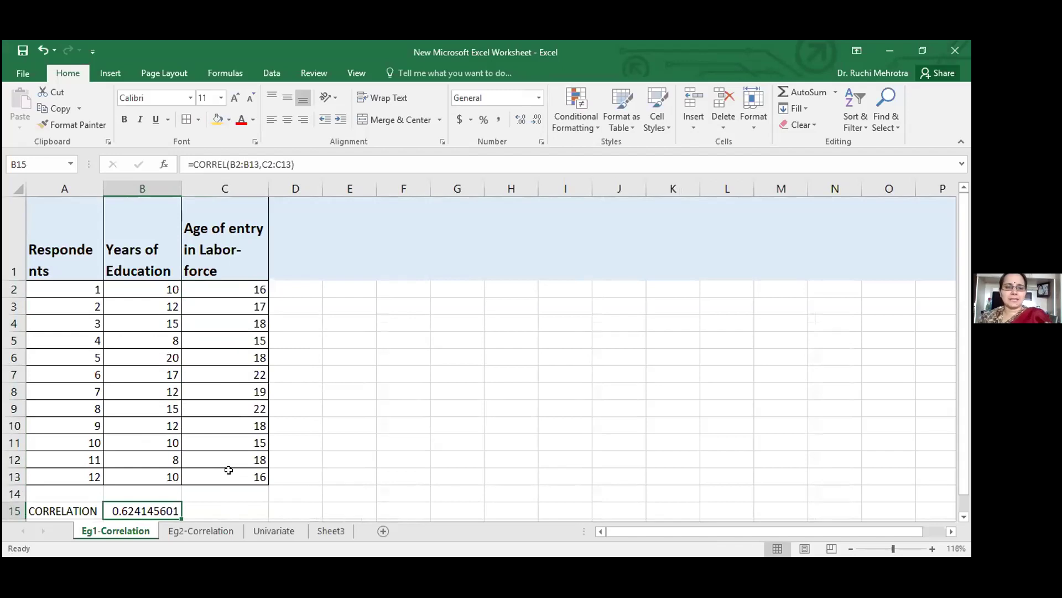
# - Start a CORREL formula in cell E7 with the Years of Education values B2:B13 as the first array
pyautogui.click(313, 376)
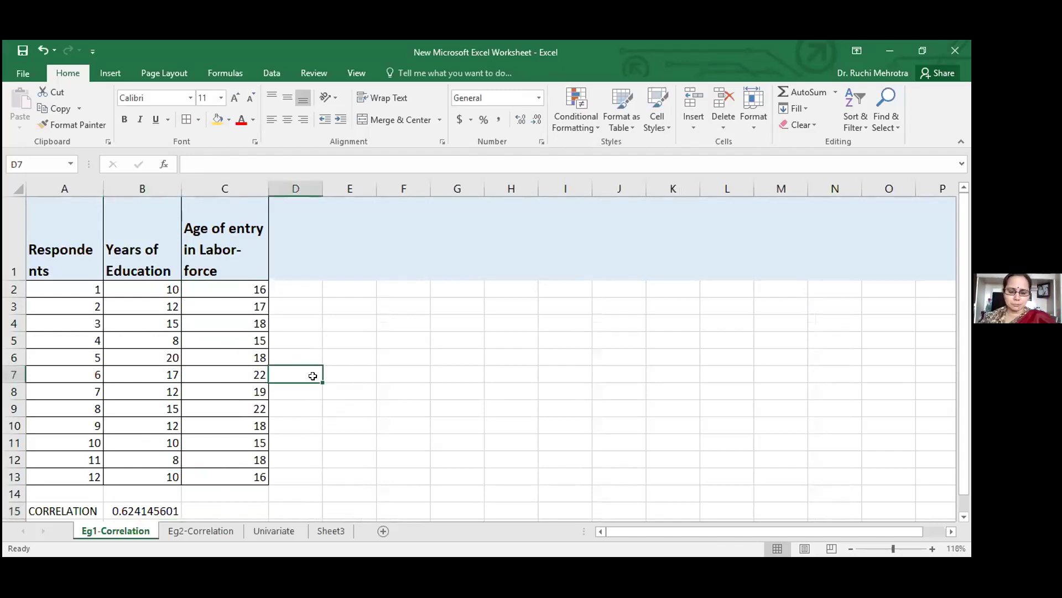
pyautogui.click(338, 366)
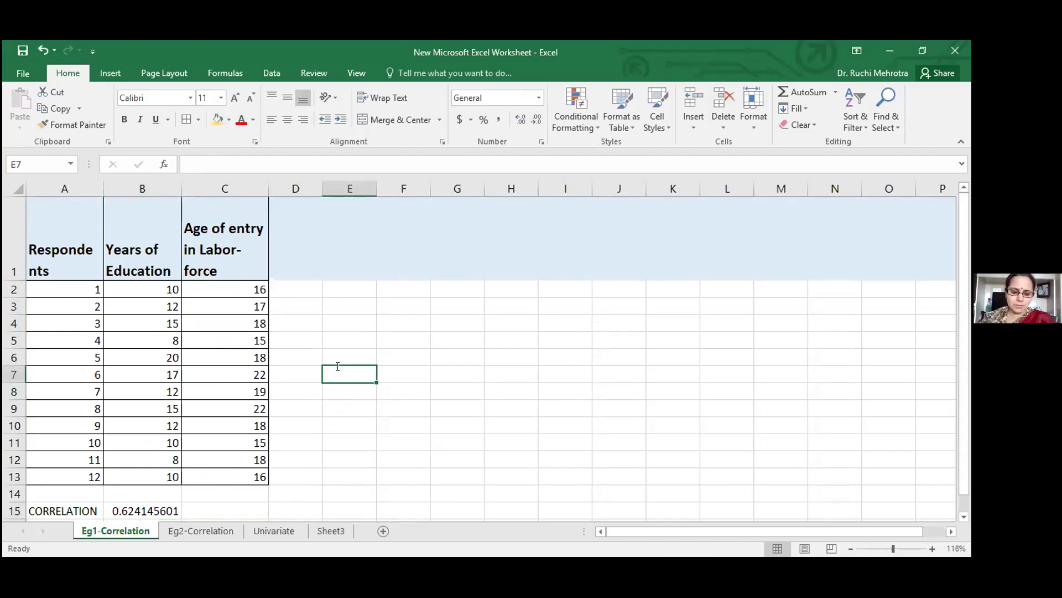
pyautogui.write('=coo')
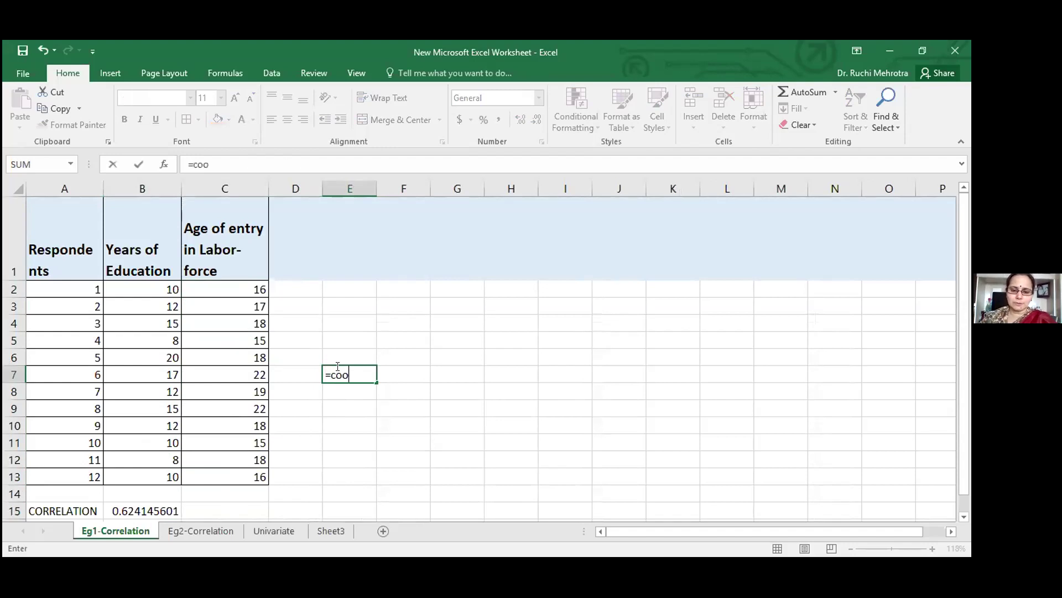
pyautogui.press('BackSpace')
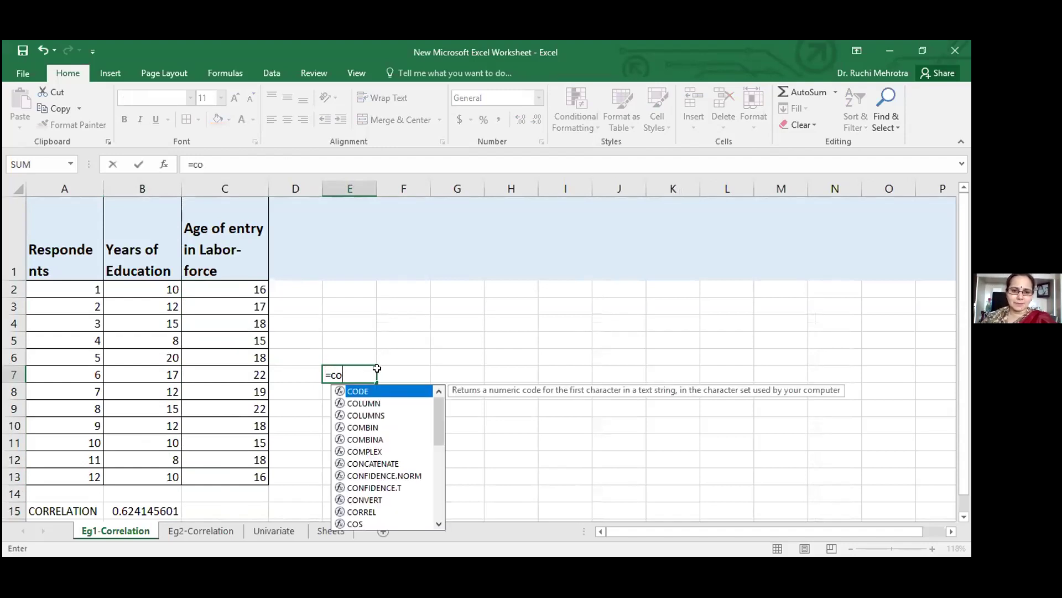
pyautogui.write('r')
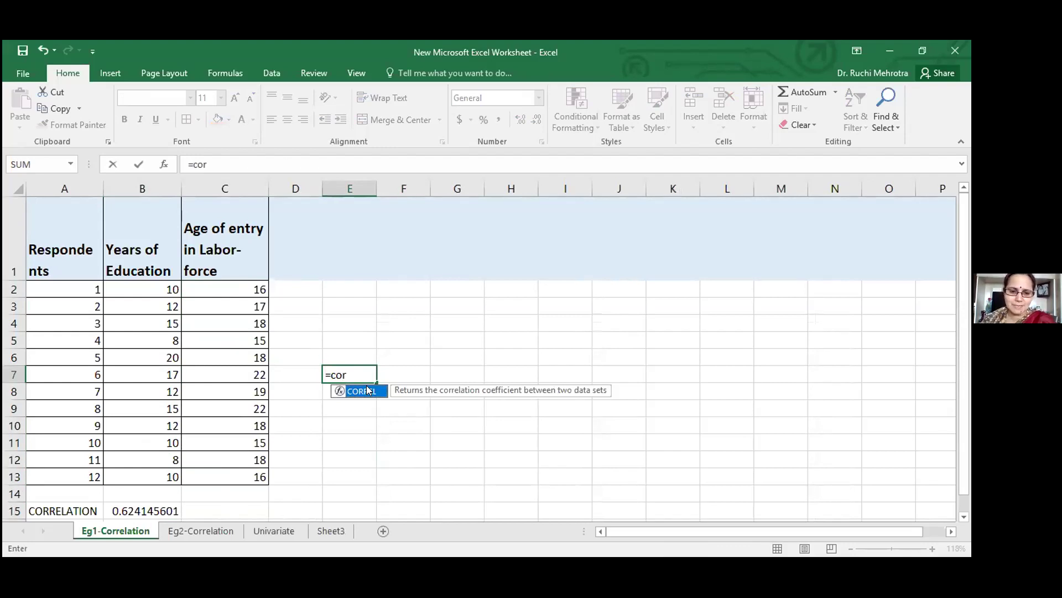
pyautogui.doubleClick(367, 390)
pyautogui.click(158, 287)
pyautogui.moveTo(157, 287); pyautogui.dragTo(157, 389)
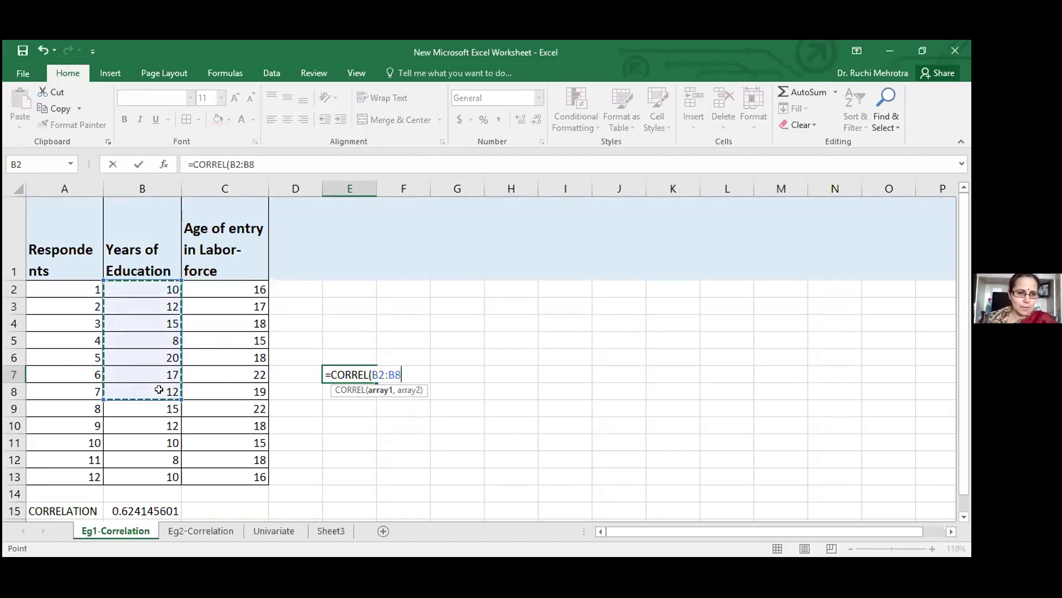
pyautogui.hotkey('ctrl', 'shift', 'Down')
pyautogui.write(',')
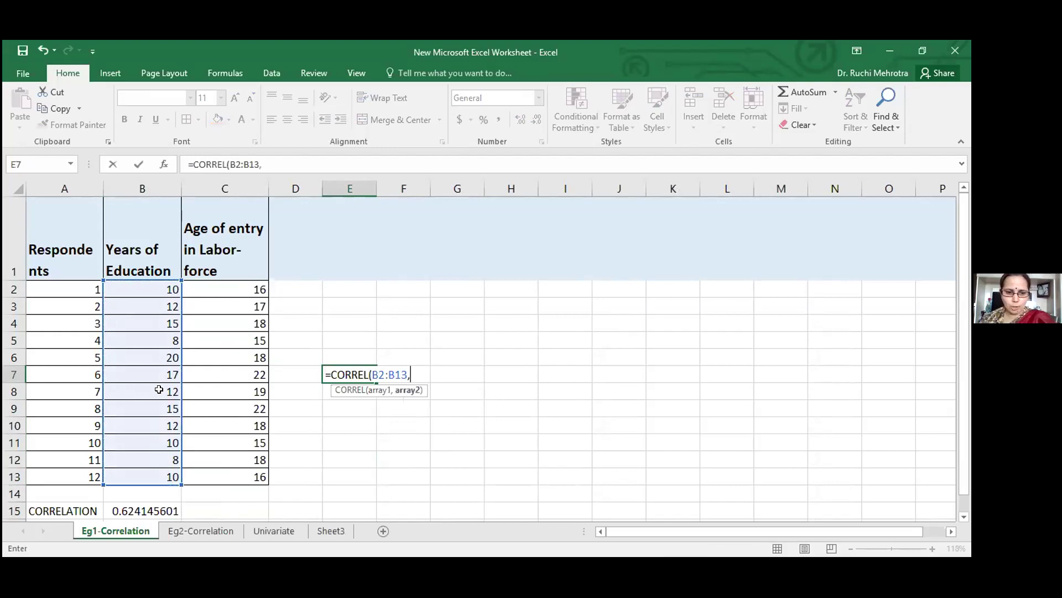
# - Complete the E7 correlation formula with the Age of entry in Labor-force values C2:C13 as the second array
pyautogui.click(207, 298)
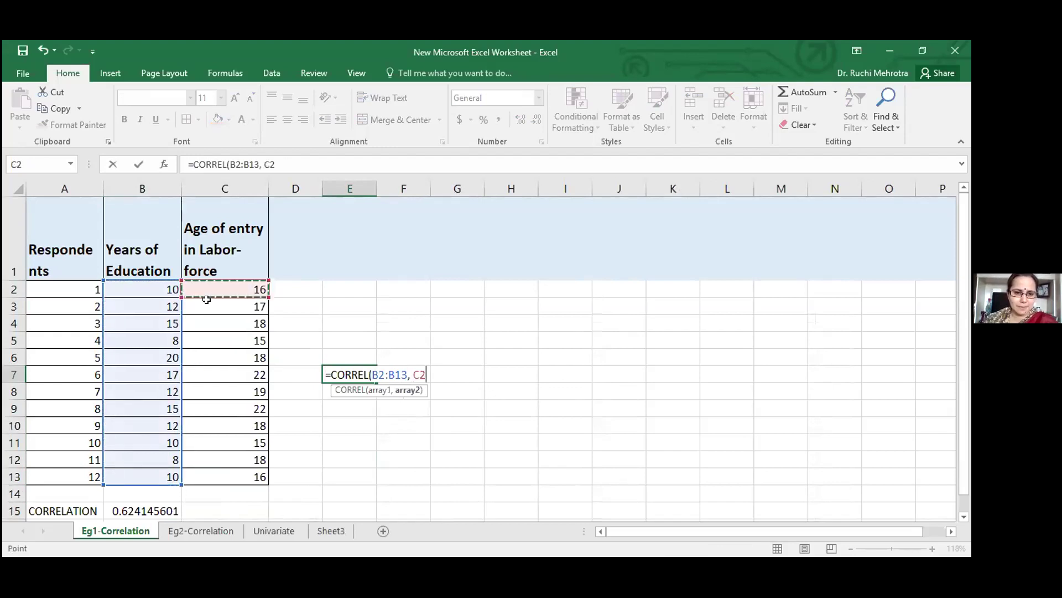
pyautogui.keyDown('shift'); pyautogui.click(234, 476); pyautogui.keyUp('shift')
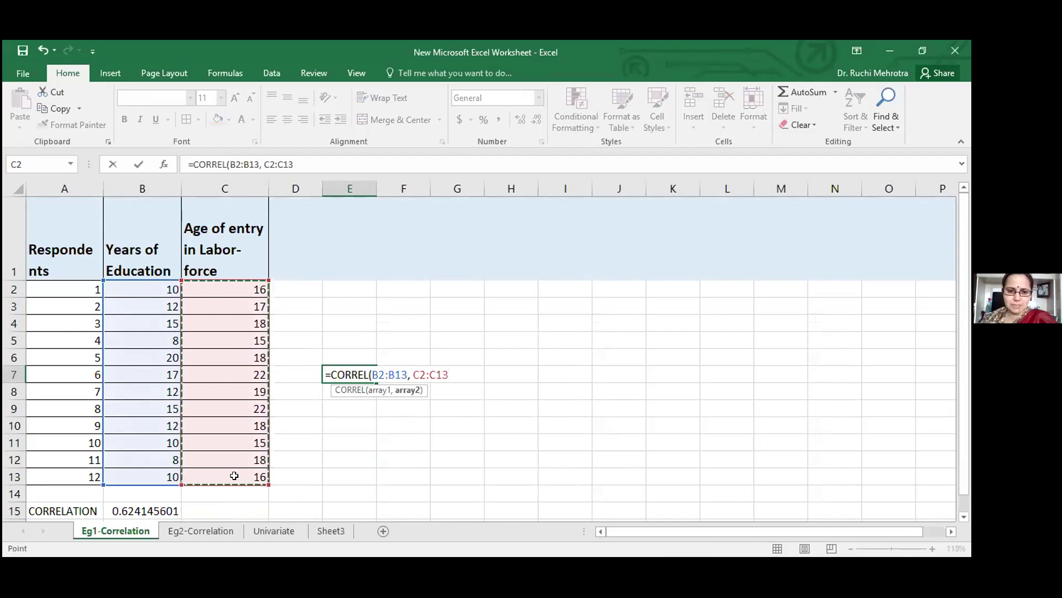
pyautogui.write(')')
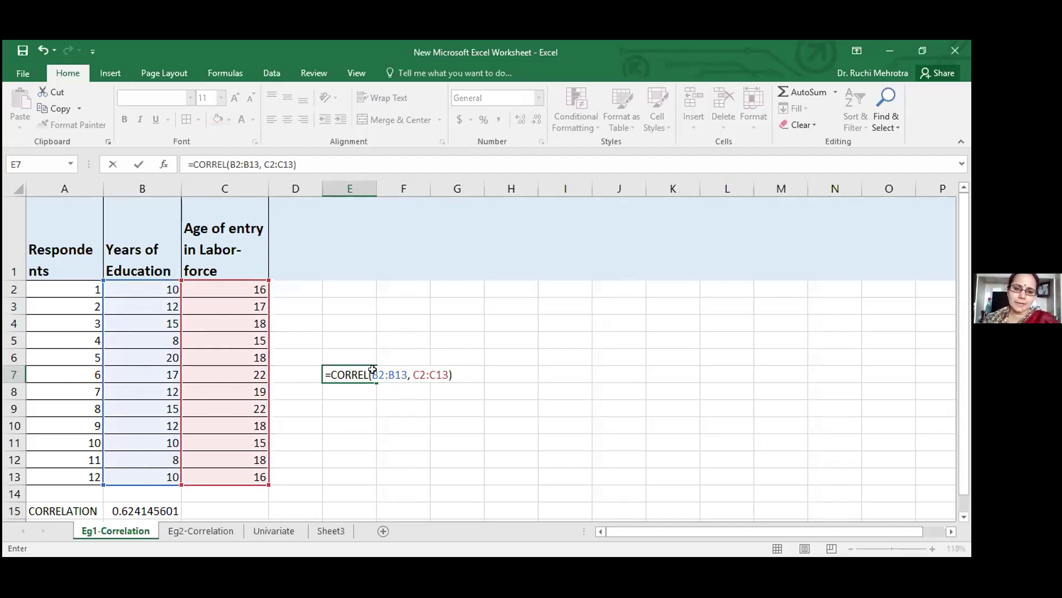
pyautogui.press('Return')
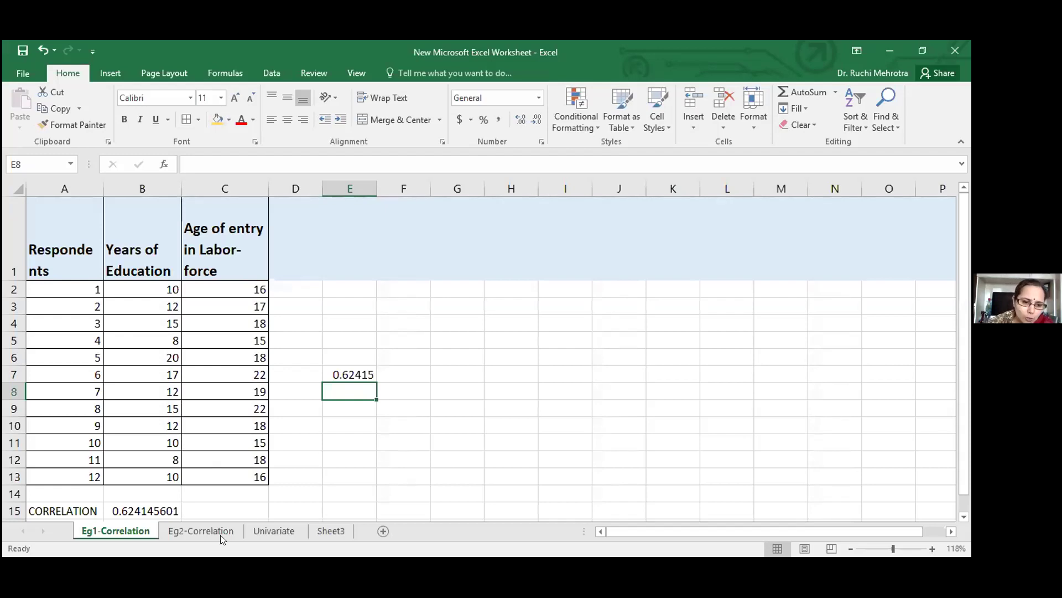
# - Switch to the Eg2-Correlation sheet and look over its temperature and sales data
pyautogui.hotkey('ctrl', 'pagedown')
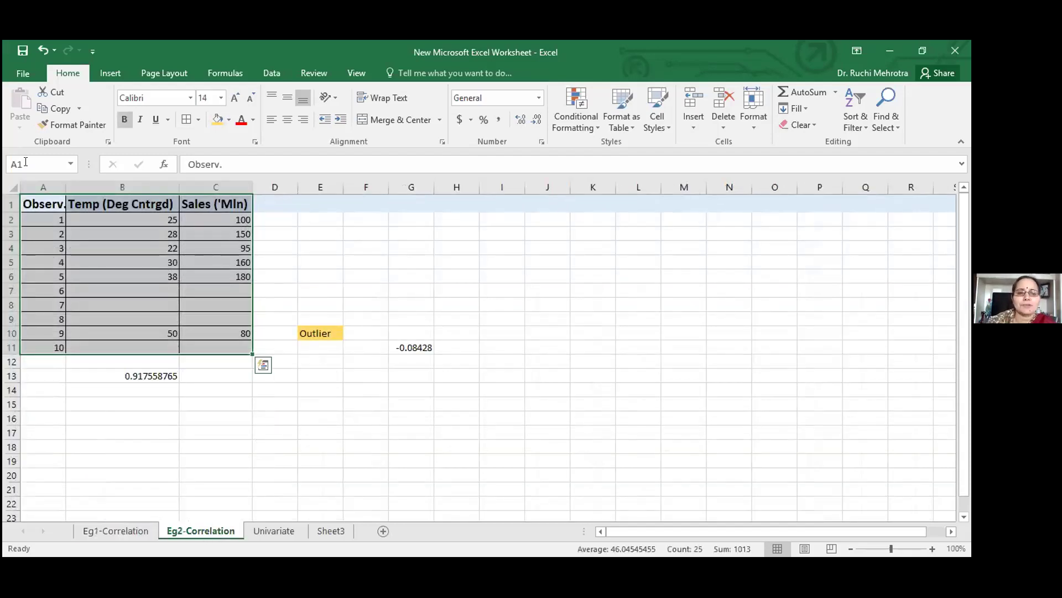
pyautogui.click(289, 431)
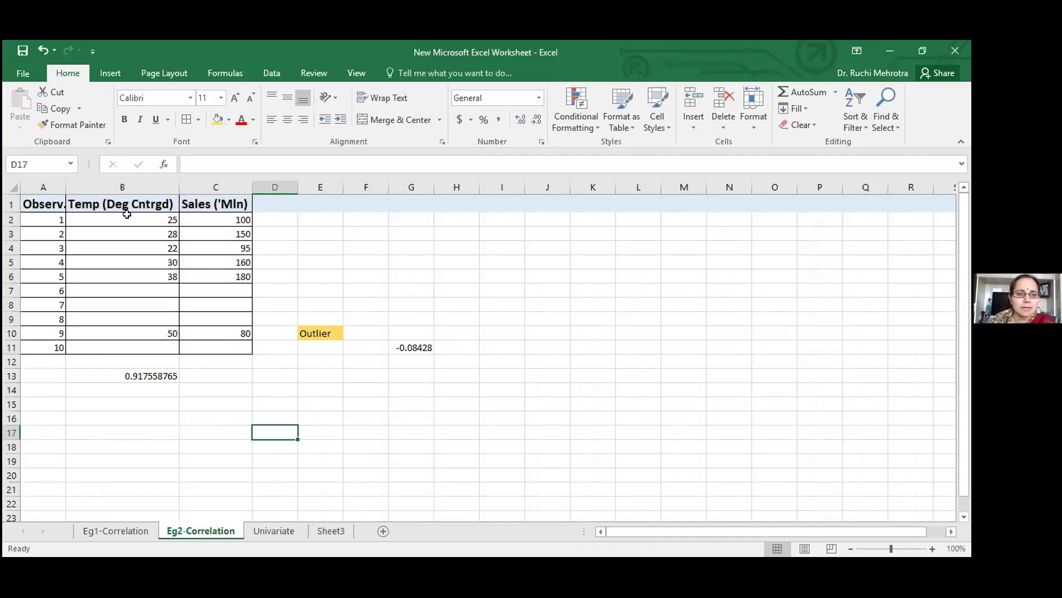
pyautogui.moveTo(176, 223); pyautogui.dragTo(176, 233)
pyautogui.moveTo(234, 271); pyautogui.dragTo(237, 275)
pyautogui.click(319, 250)
pyautogui.click(218, 217)
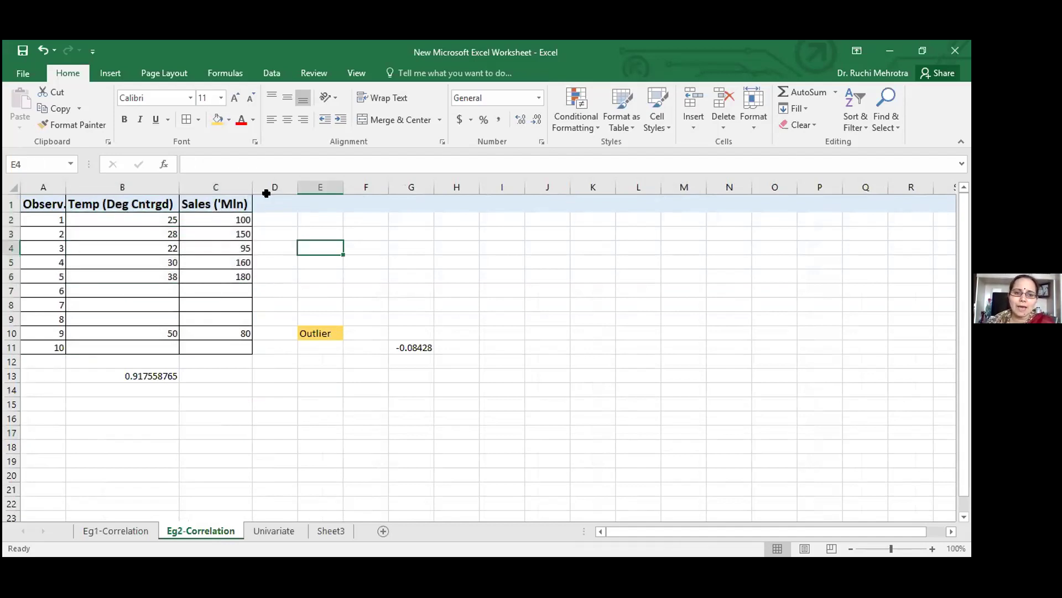
# - Add the heading Icecream in cell D1 beside the Sales heading
pyautogui.click(277, 204)
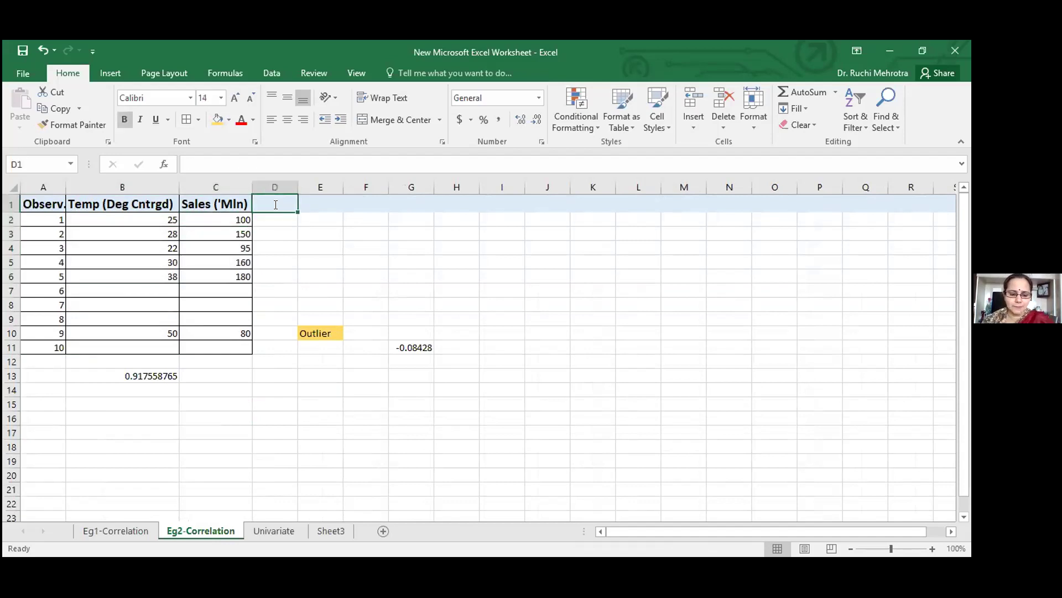
pyautogui.write('Icecream')
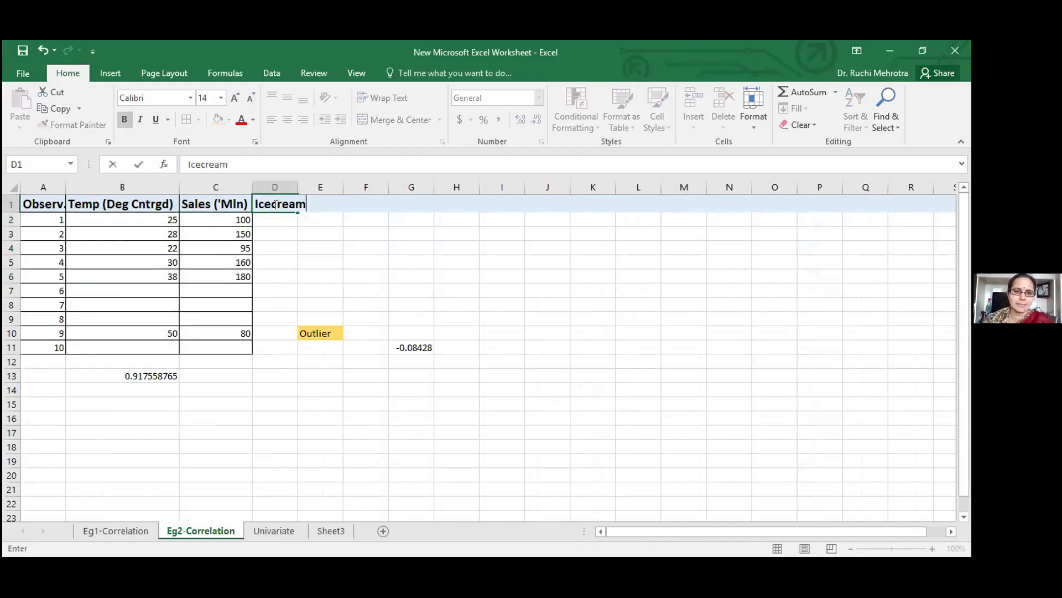
pyautogui.press('Return')
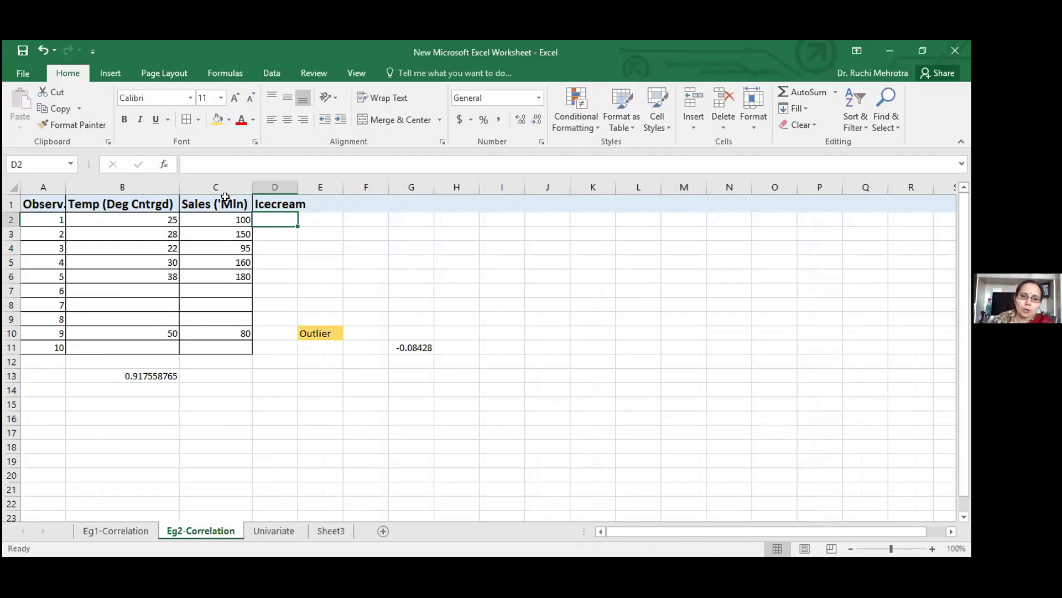
# - Check the temperature and sales values of observation 1
pyautogui.click(165, 218)
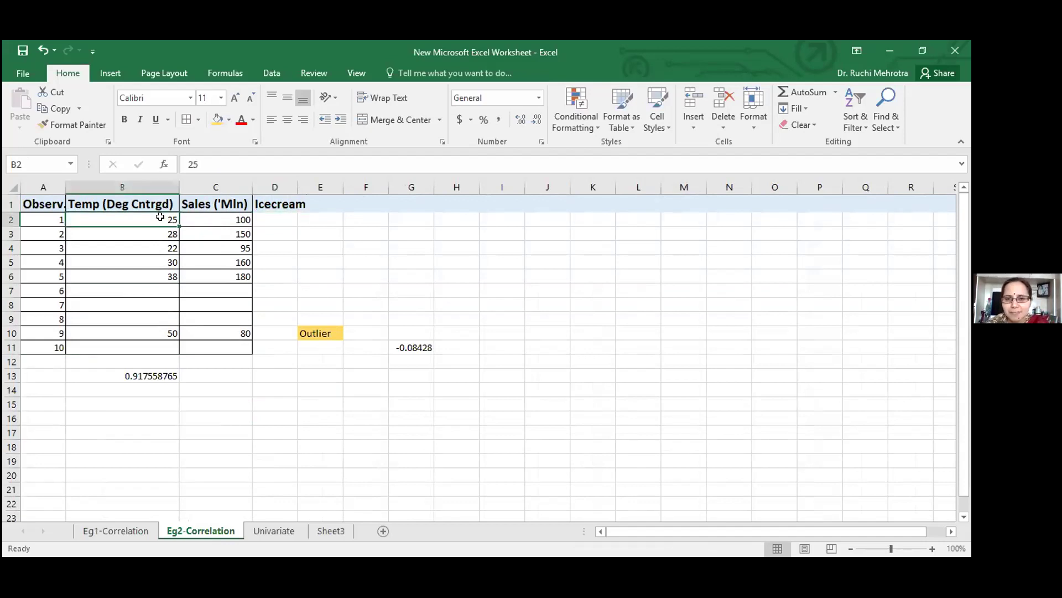
pyautogui.click(236, 220)
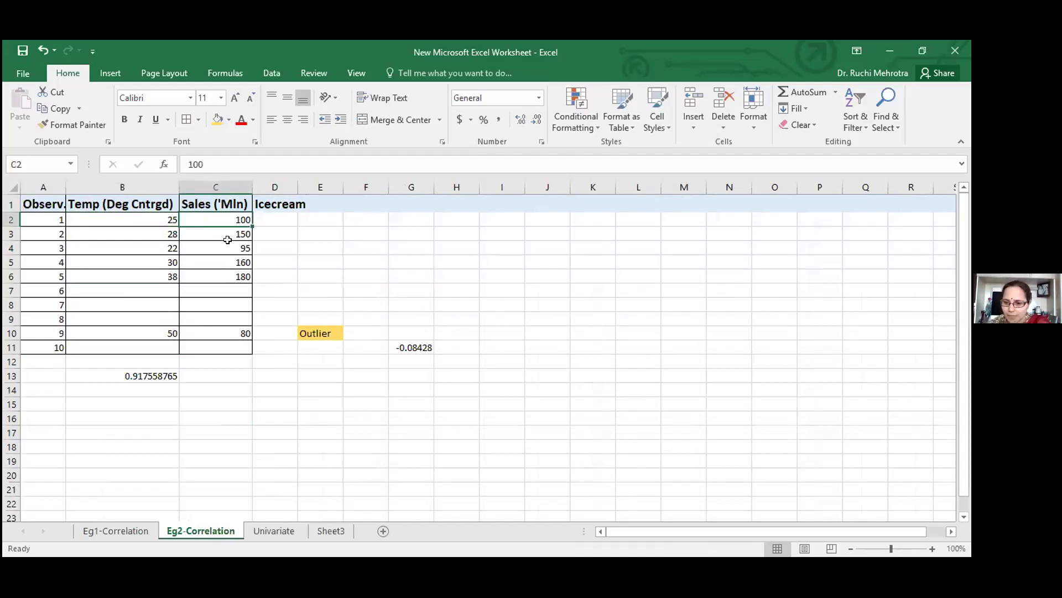
pyautogui.moveTo(891, 549); pyautogui.dragTo(896, 548)
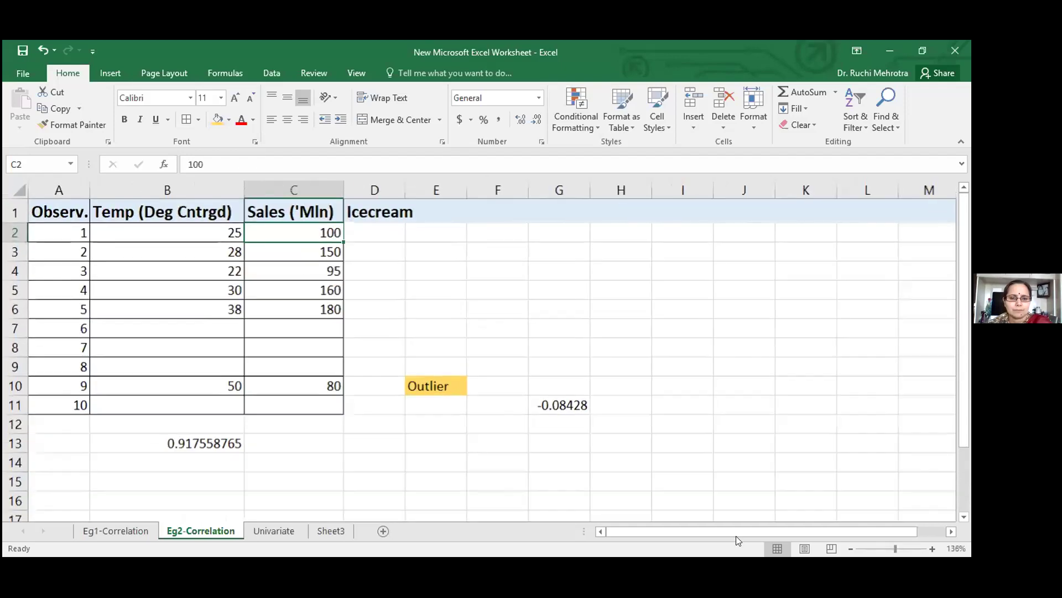
# - Compare the temperature values with the matching ice cream sales values for observations 1 to 5
pyautogui.click(206, 227)
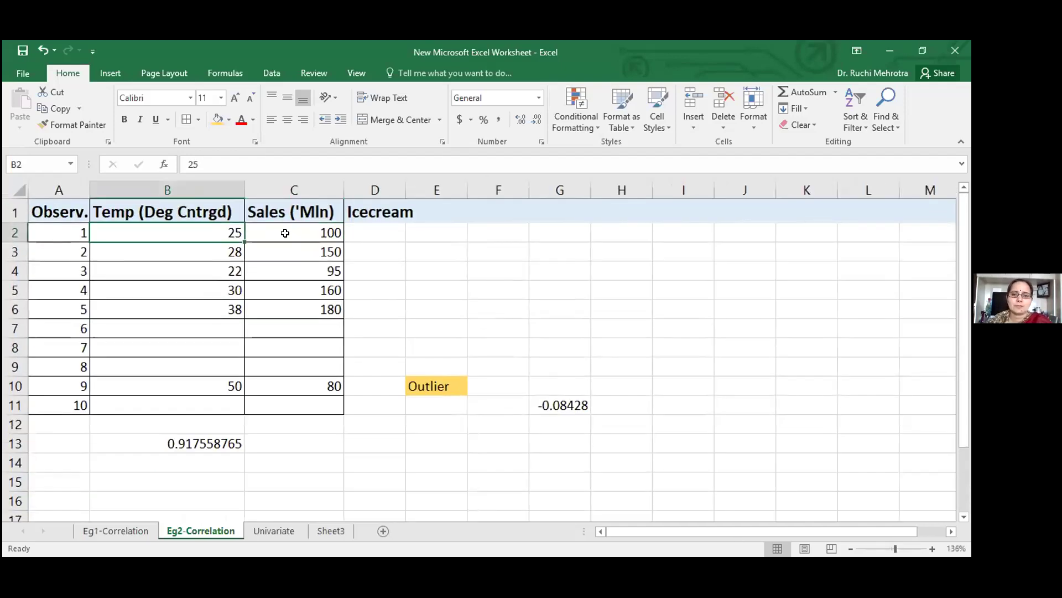
pyautogui.click(285, 233)
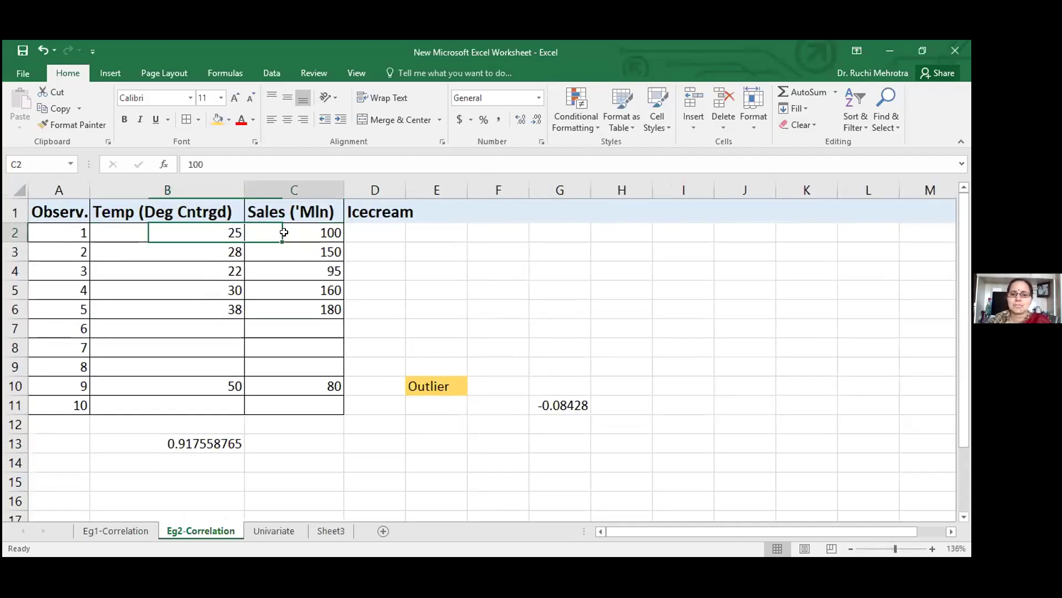
pyautogui.click(214, 252)
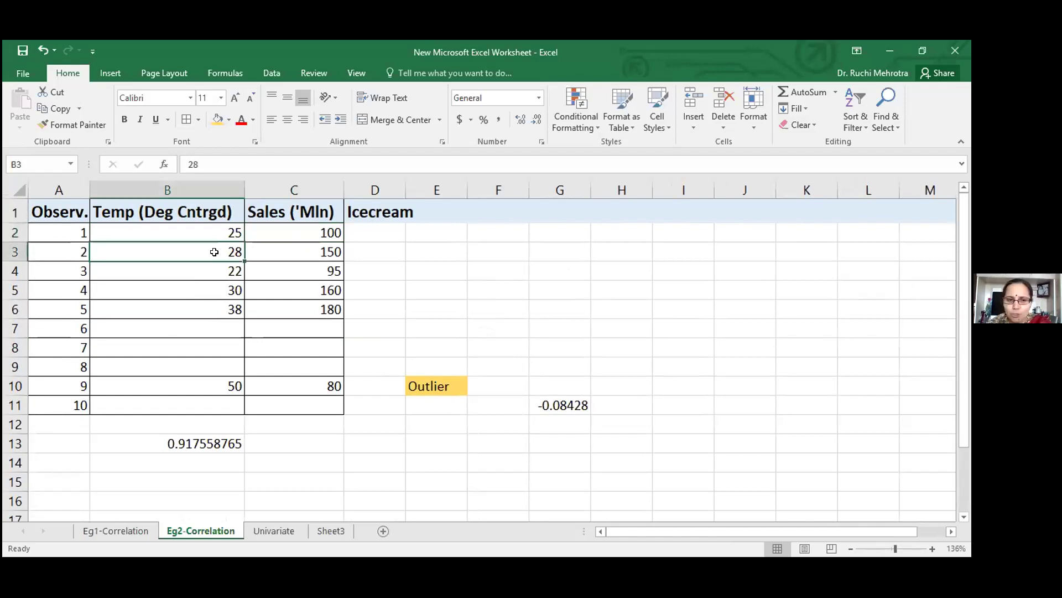
pyautogui.click(322, 256)
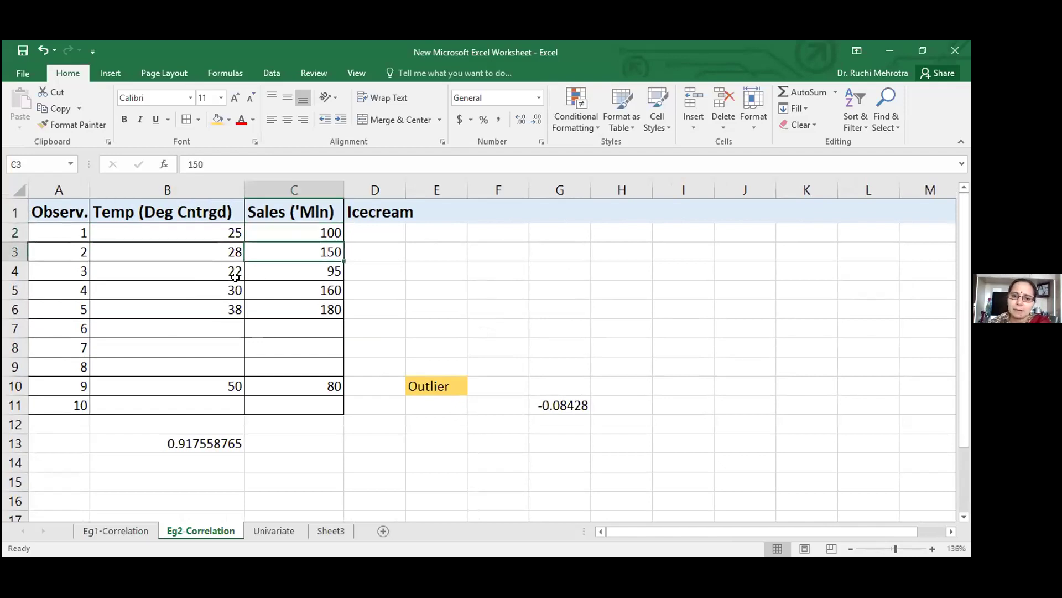
pyautogui.click(215, 272)
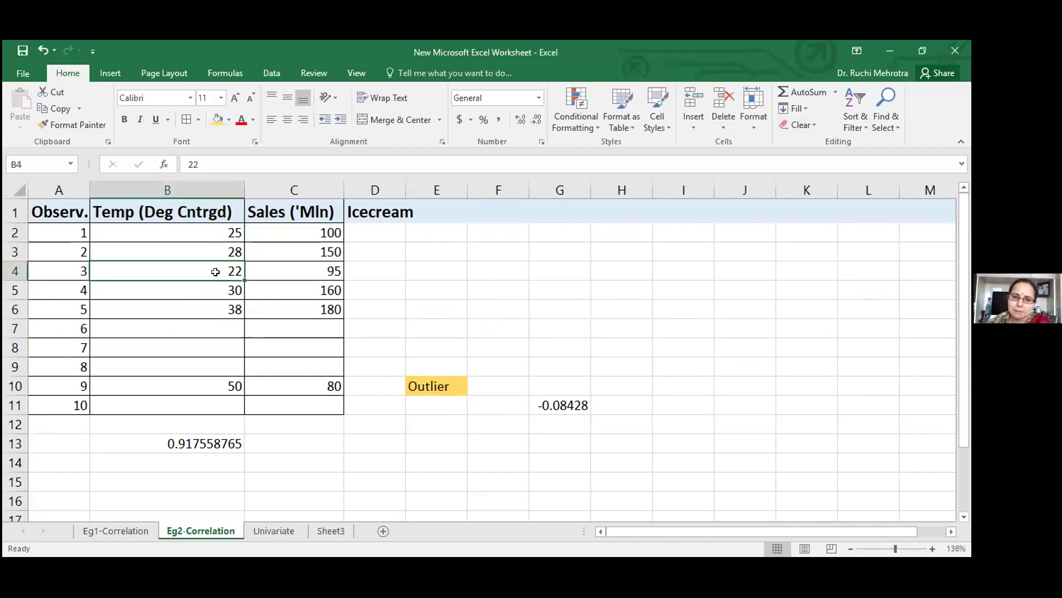
pyautogui.click(327, 273)
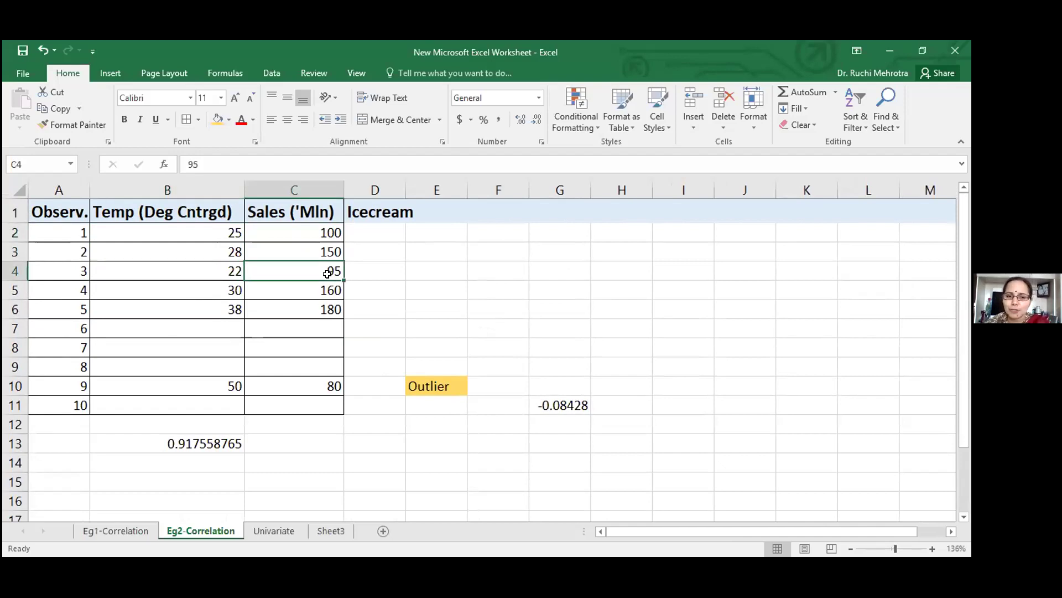
pyautogui.click(204, 287)
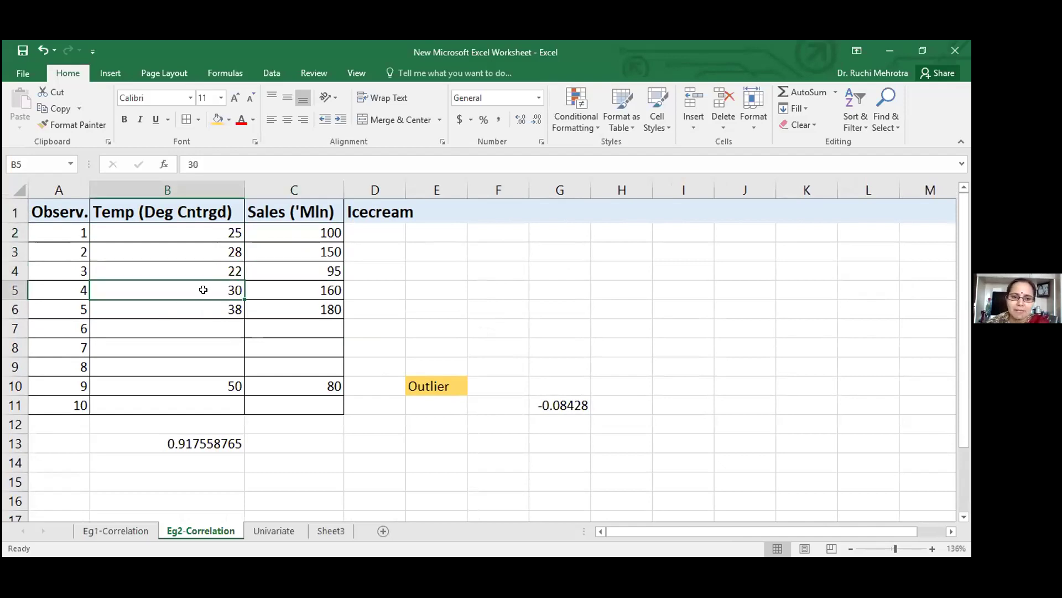
pyautogui.click(316, 310)
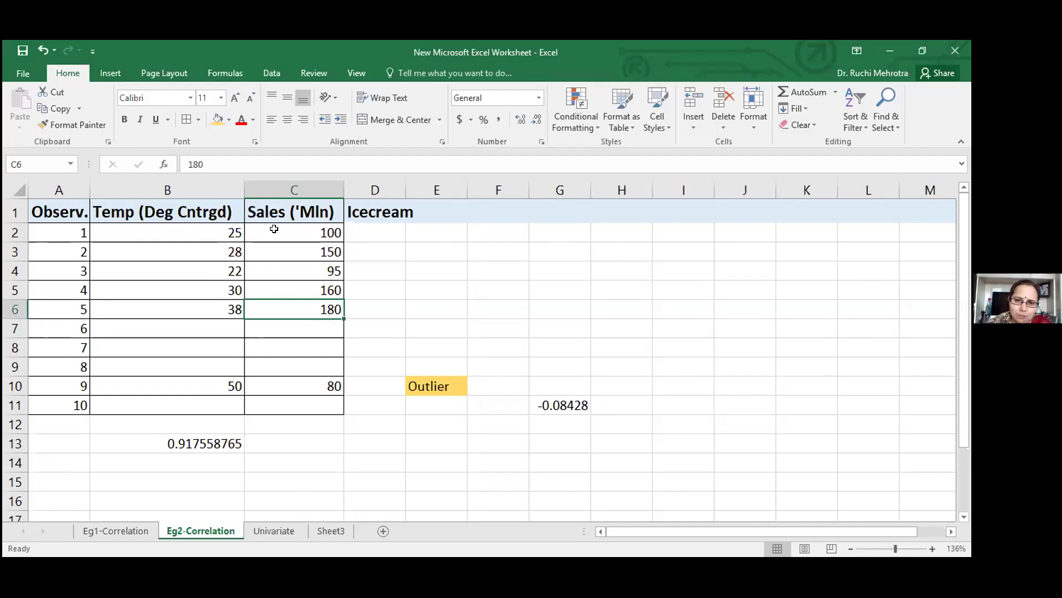
# - Review the temperature range B2:B6, the sales range C2:C6 and the existing correlation formula in B13
pyautogui.click(200, 237)
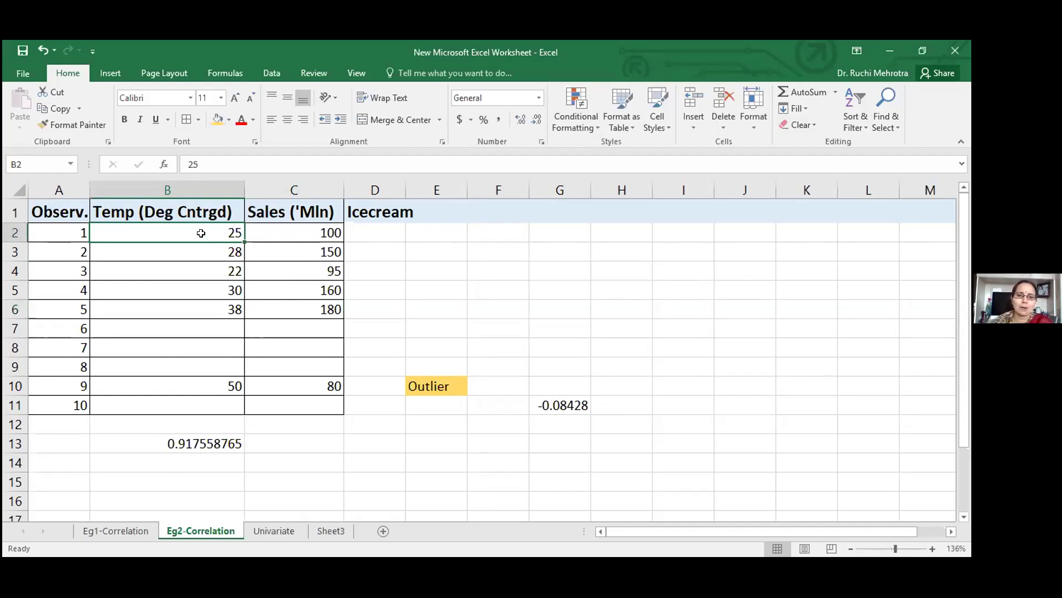
pyautogui.keyDown('shift'); pyautogui.click(223, 314); pyautogui.keyUp('shift')
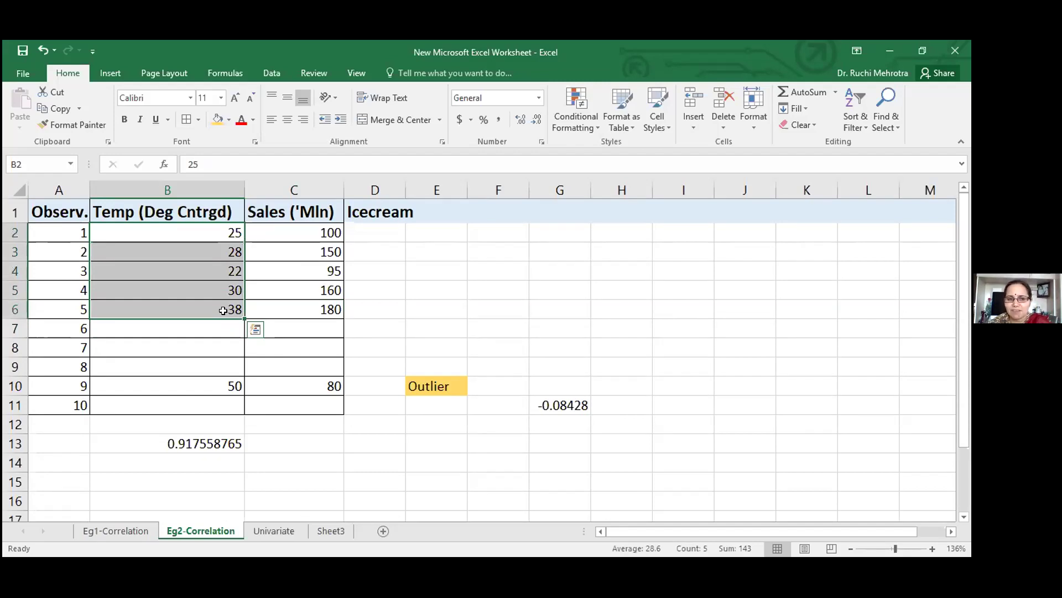
pyautogui.moveTo(307, 233); pyautogui.dragTo(326, 309)
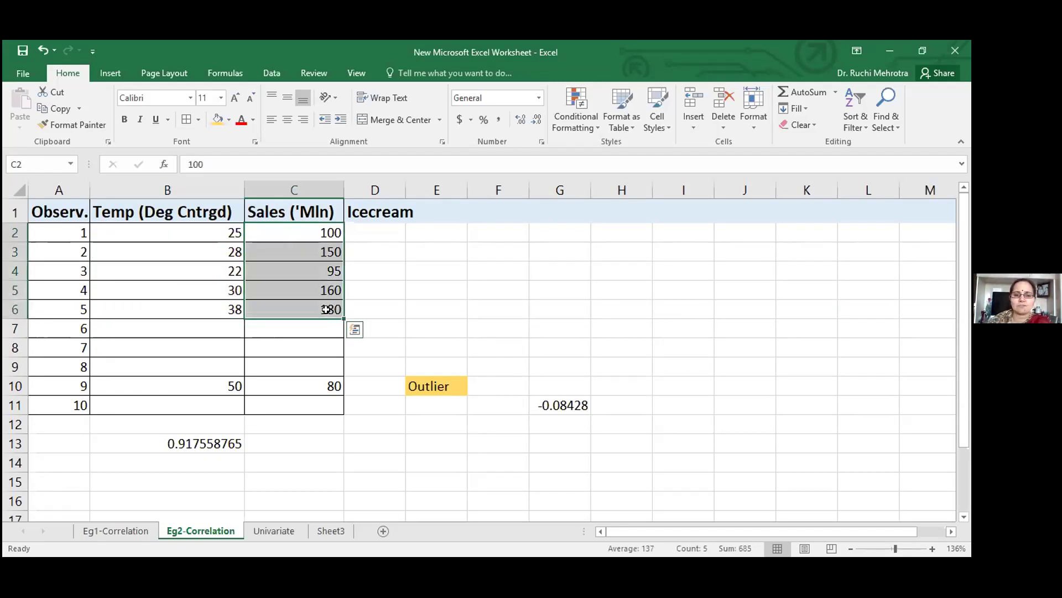
pyautogui.click(194, 447)
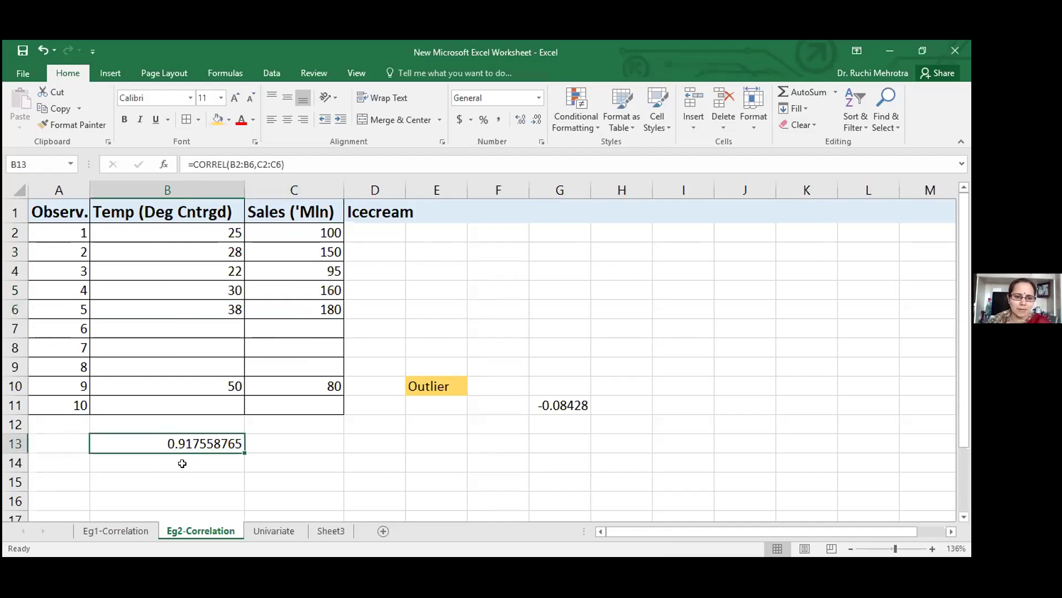
pyautogui.click(179, 462)
pyautogui.write('=')
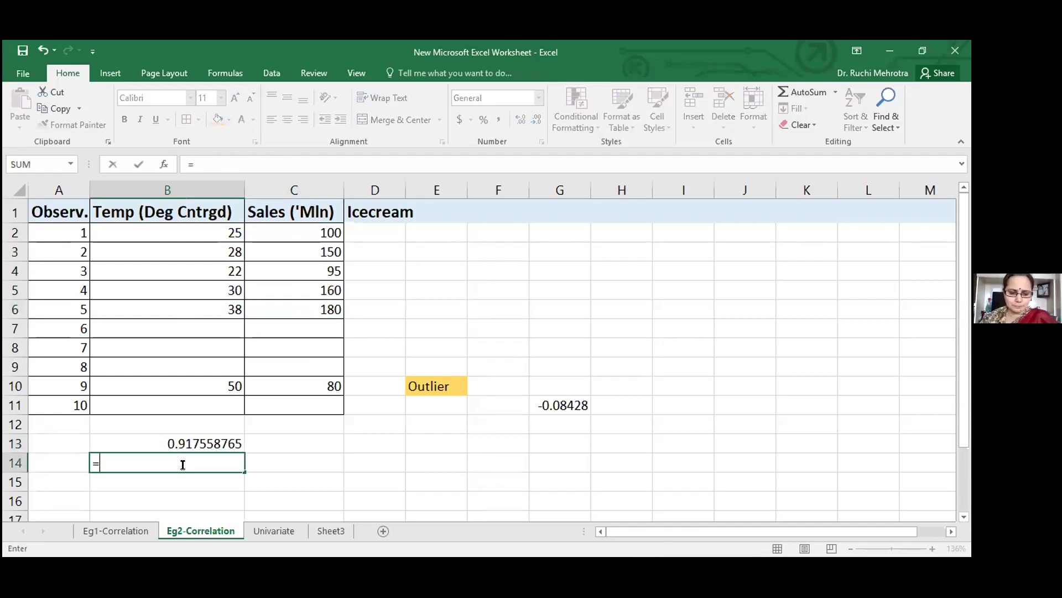
pyautogui.write('cor')
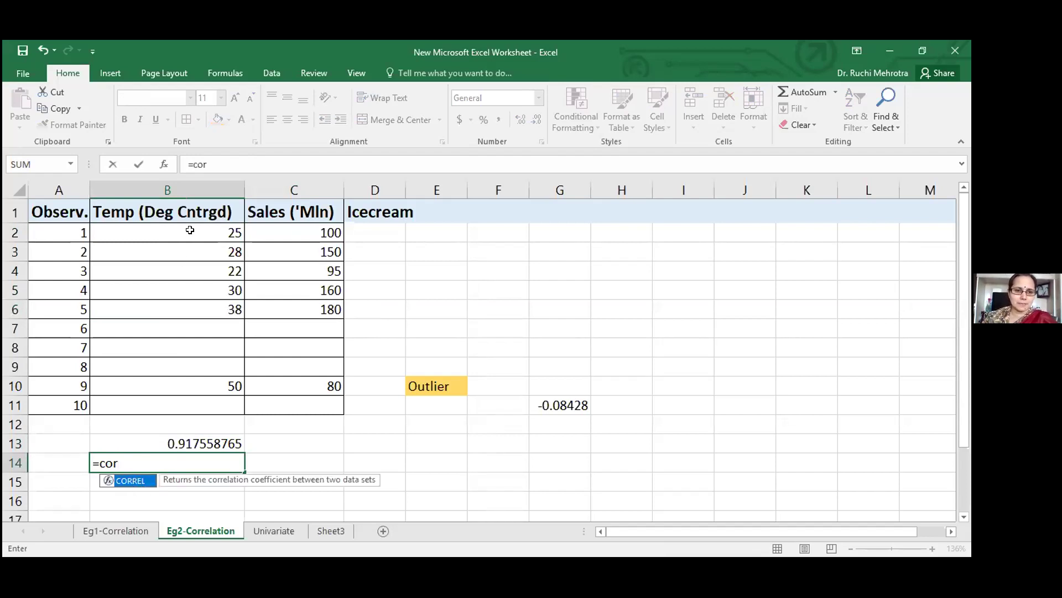
pyautogui.moveTo(188, 230); pyautogui.dragTo(216, 309)
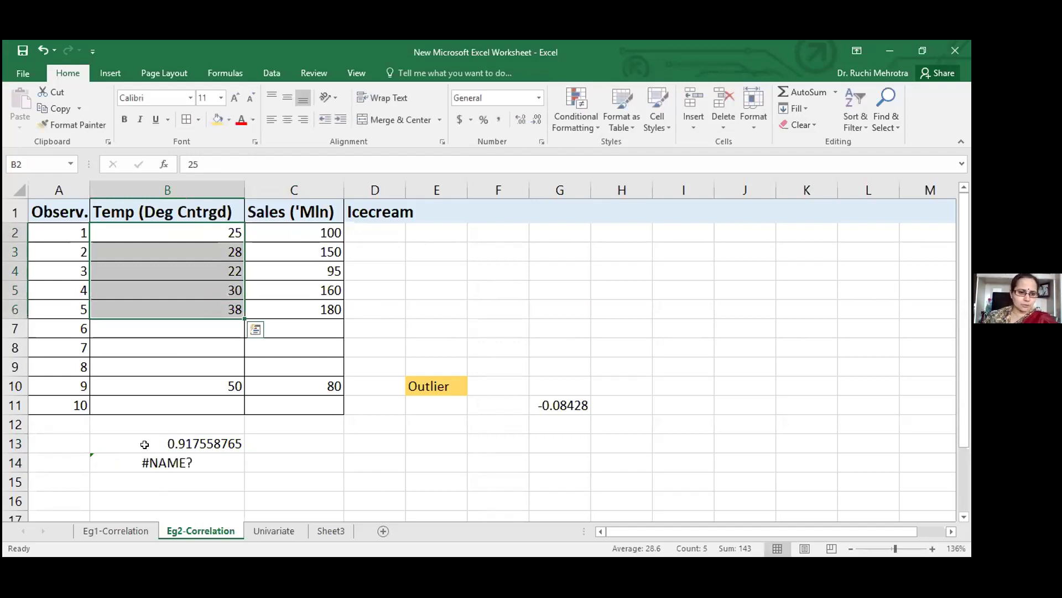
# - Enter a CORREL formula in cell B14 with temperatures B2:B6 as the first array and sales C2:C6 as the second
pyautogui.click(138, 454)
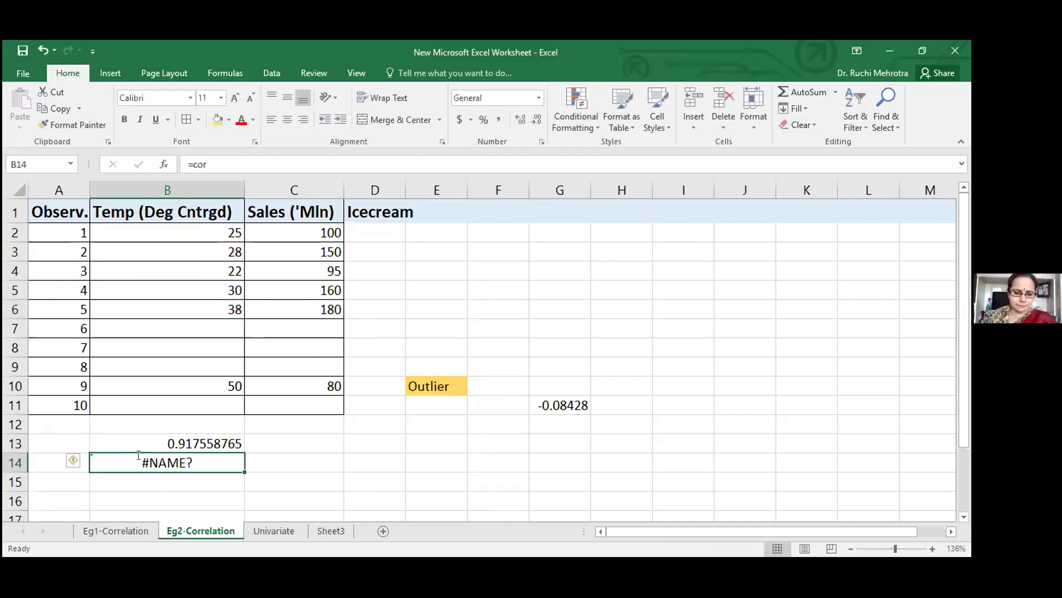
pyautogui.write('=co')
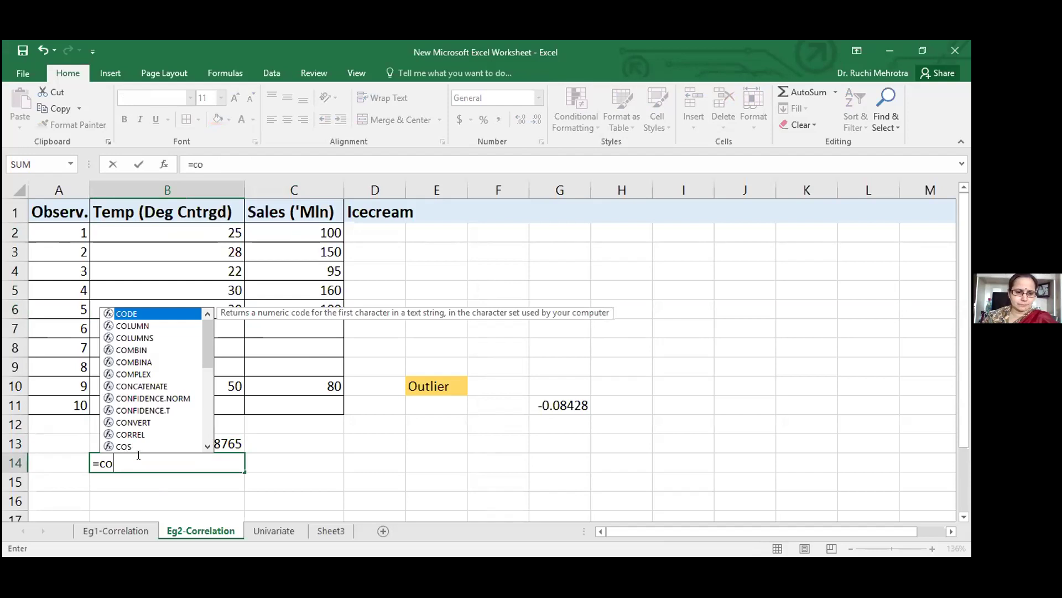
pyautogui.write('r')
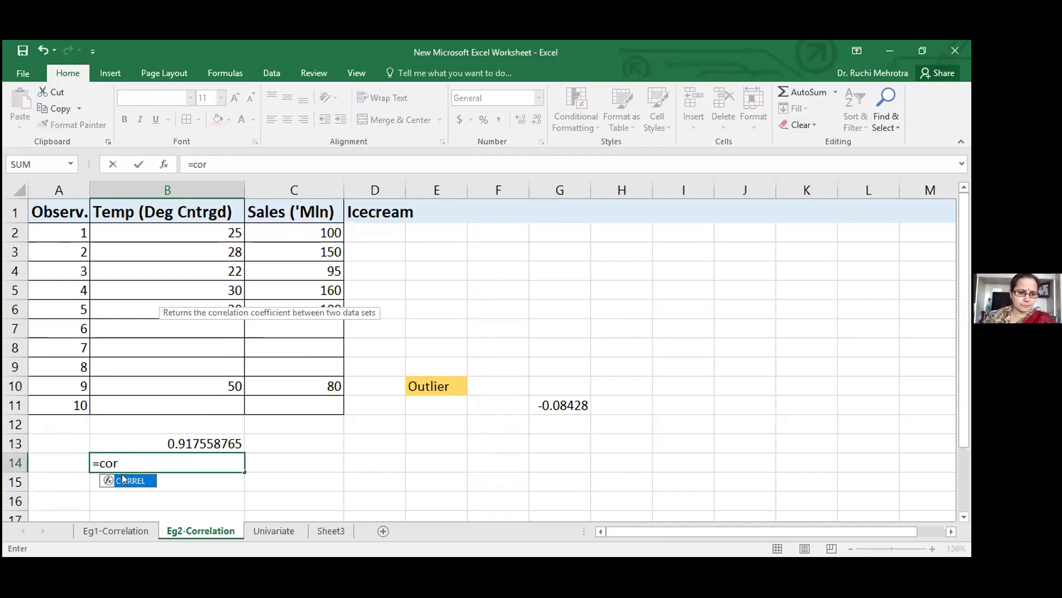
pyautogui.doubleClick(122, 476)
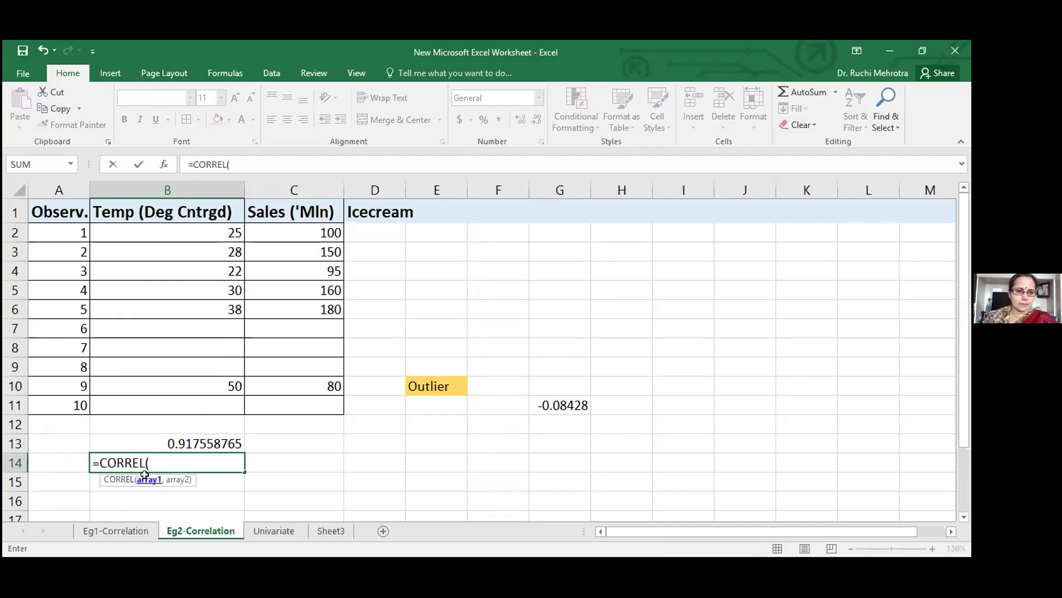
pyautogui.click(168, 229)
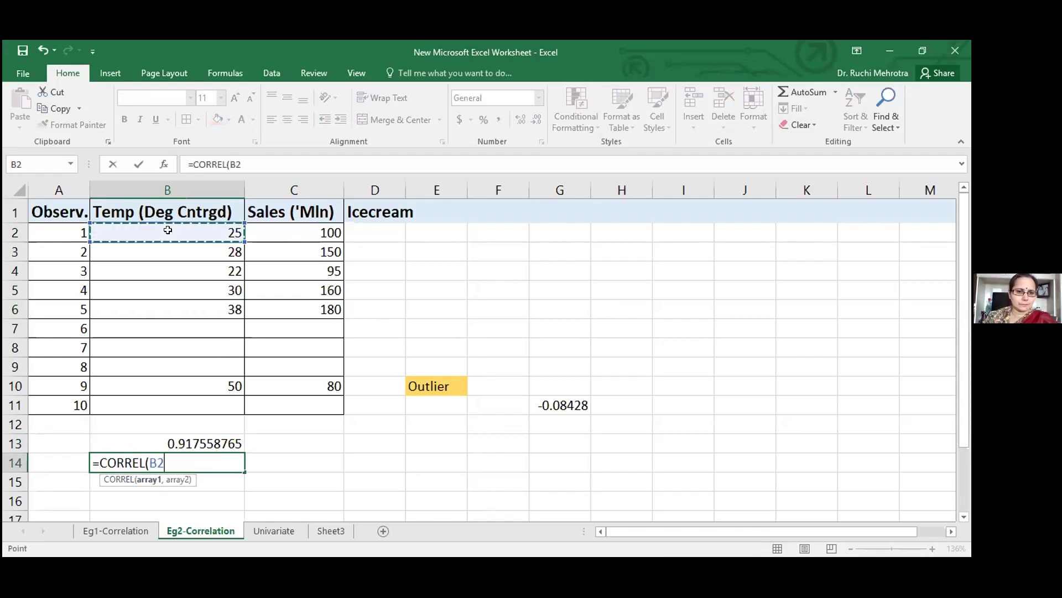
pyautogui.moveTo(168, 230); pyautogui.dragTo(176, 304)
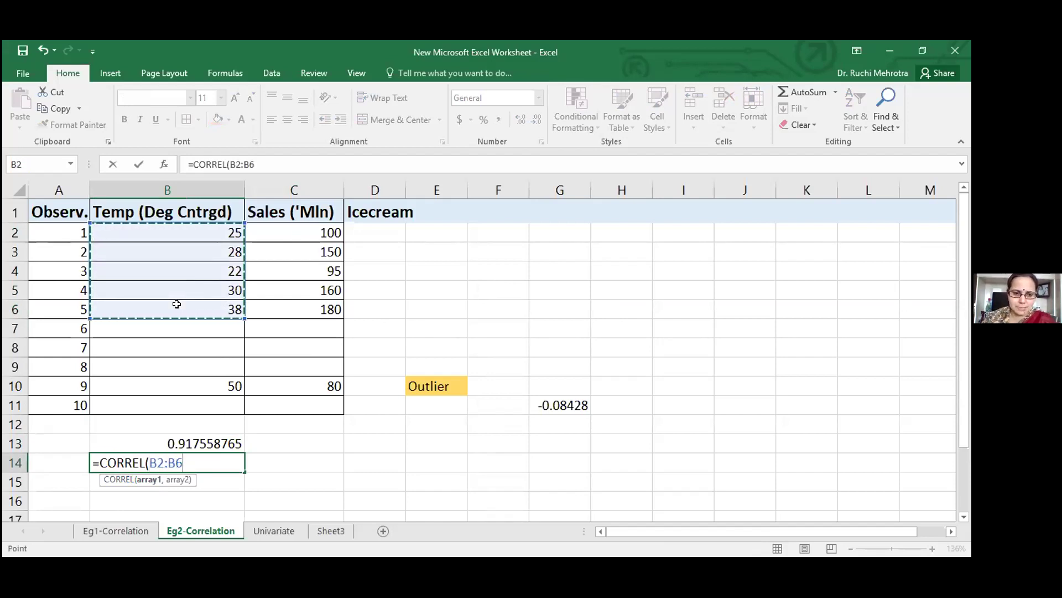
pyautogui.write(',')
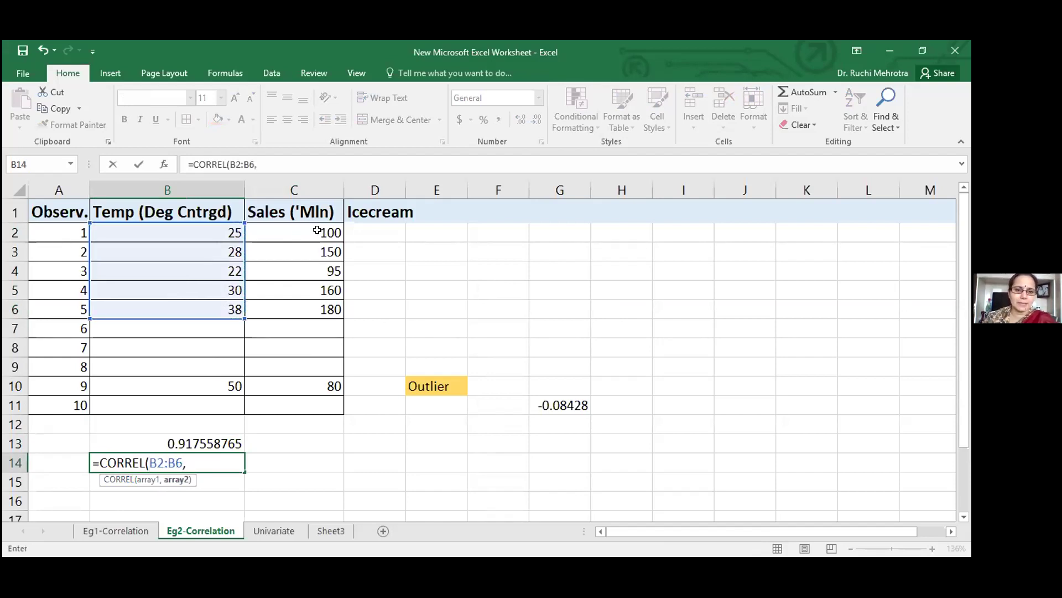
pyautogui.click(319, 229)
pyautogui.keyDown('shift'); pyautogui.click(329, 308); pyautogui.keyUp('shift')
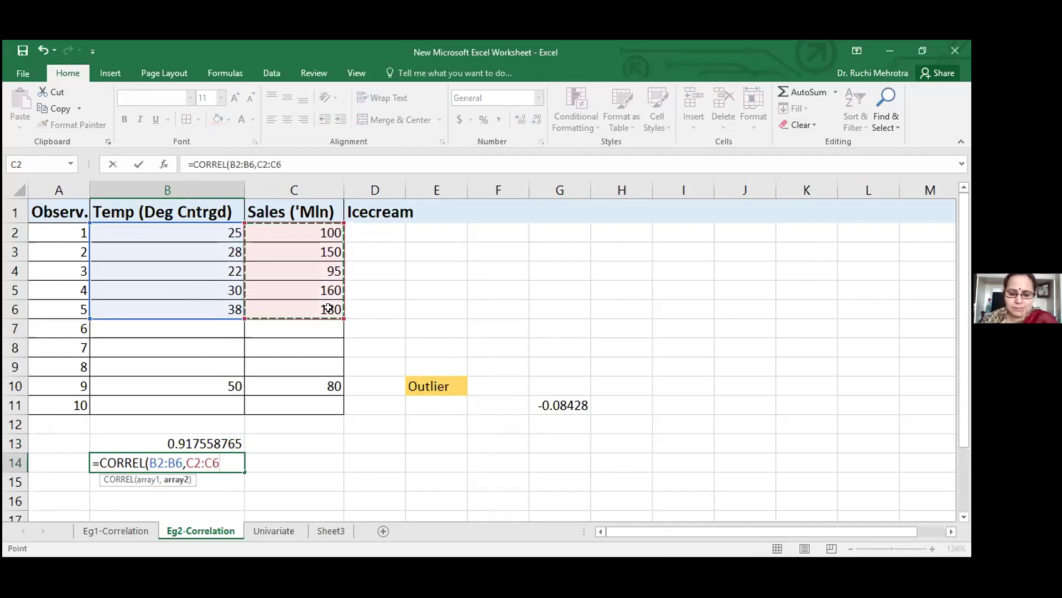
pyautogui.press('Return')
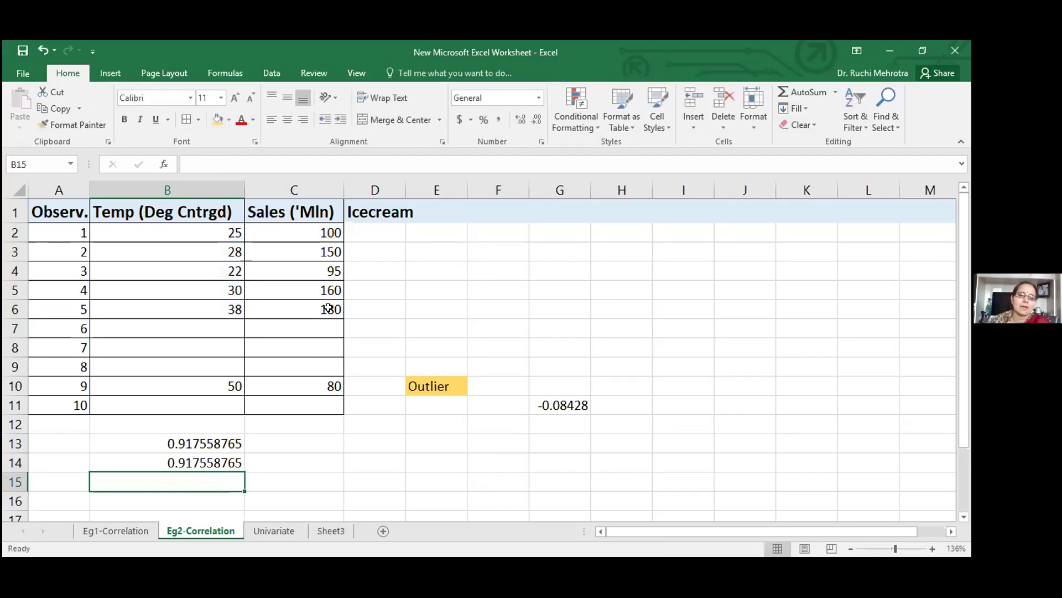
pyautogui.click(199, 463)
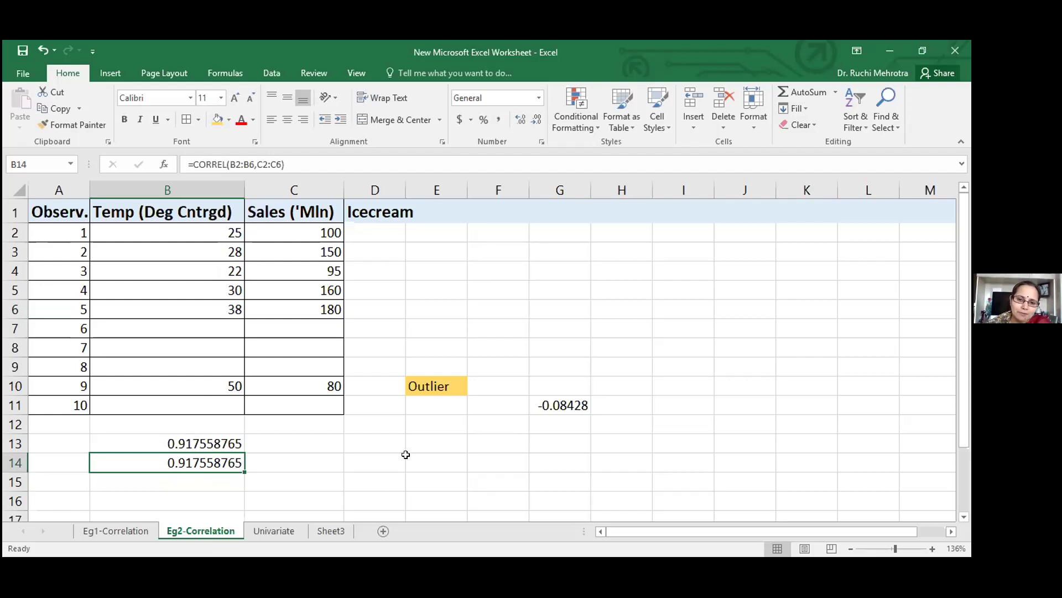
# - Examine the outlier observation 9, comparing its temperature and sales values in B10 and C10 with the earlier observations
pyautogui.click(421, 378)
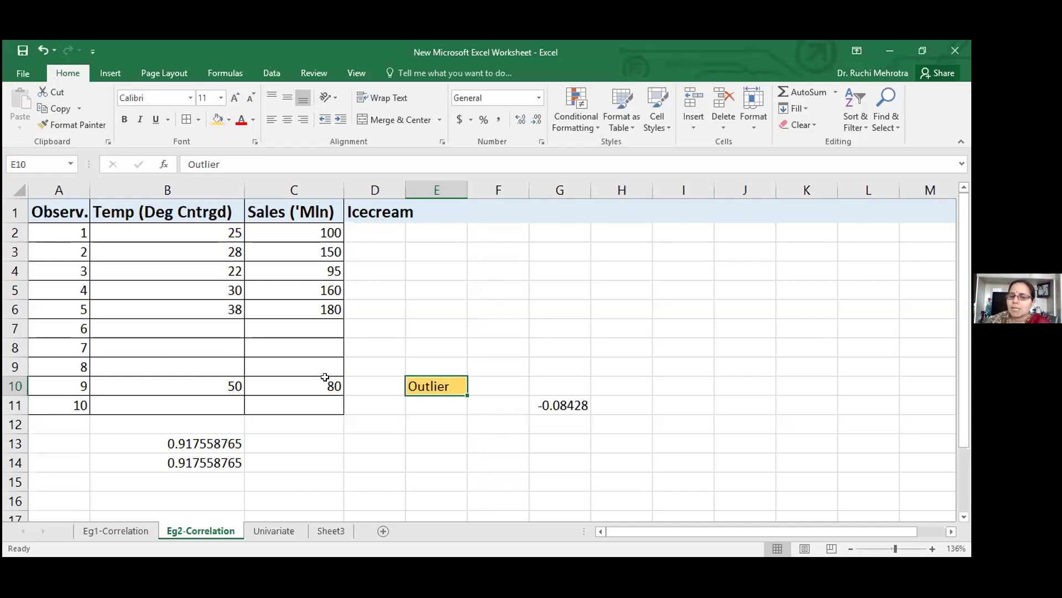
pyautogui.click(158, 379)
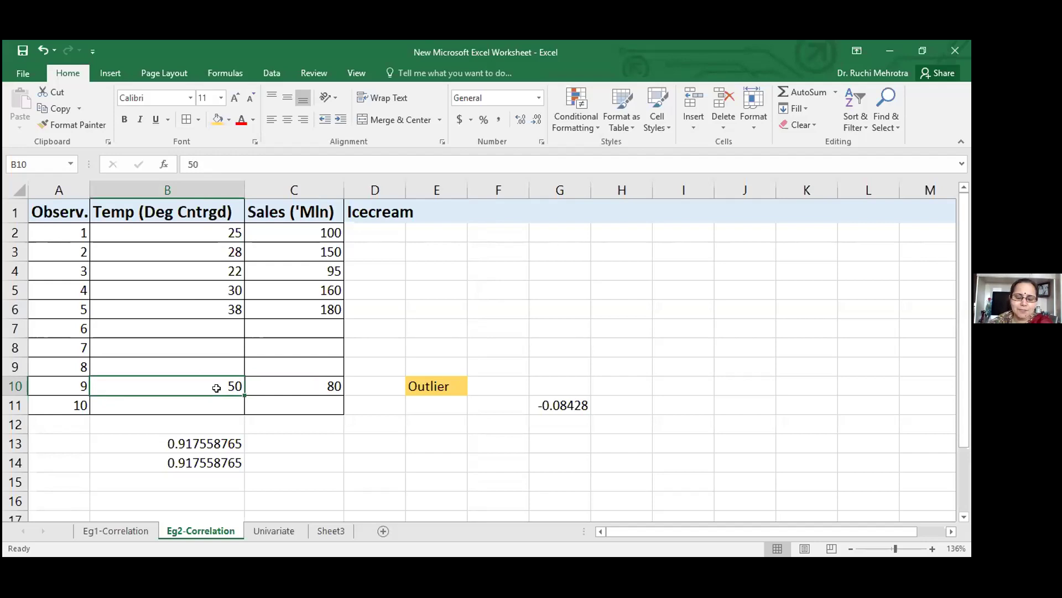
pyautogui.click(319, 380)
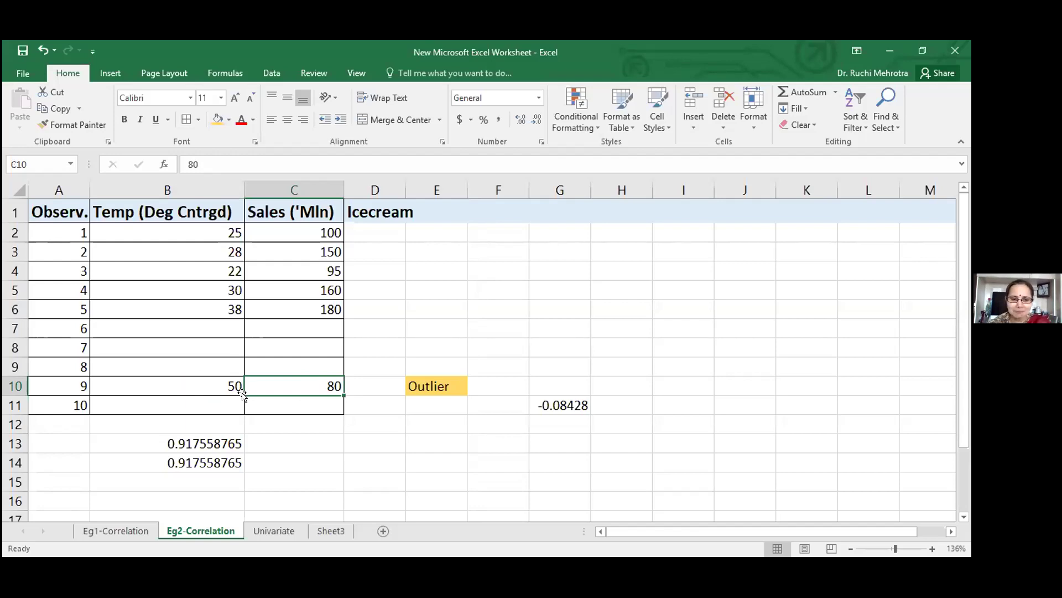
pyautogui.click(211, 385)
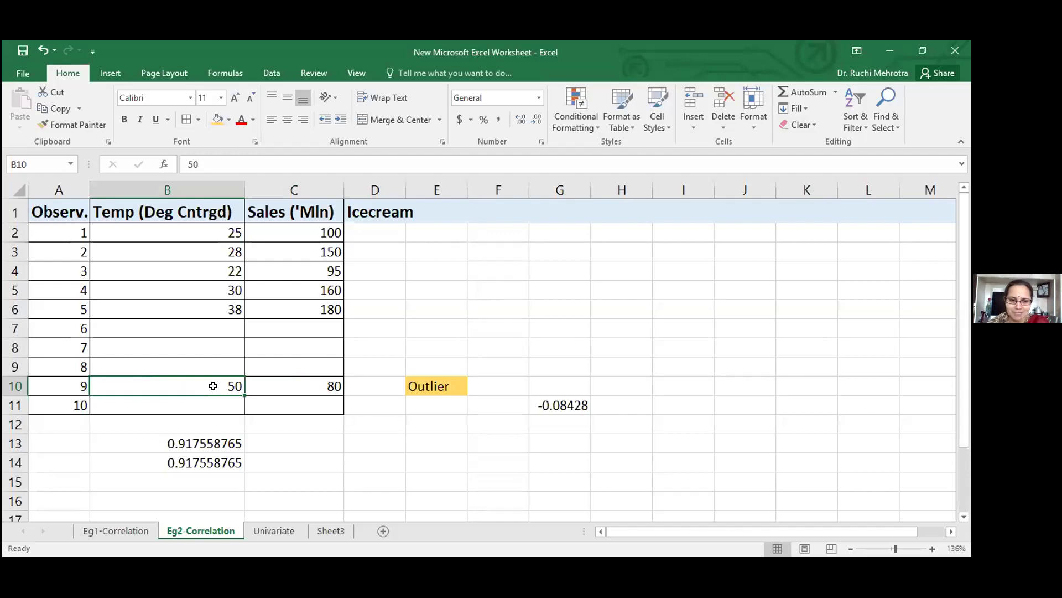
pyautogui.click(293, 379)
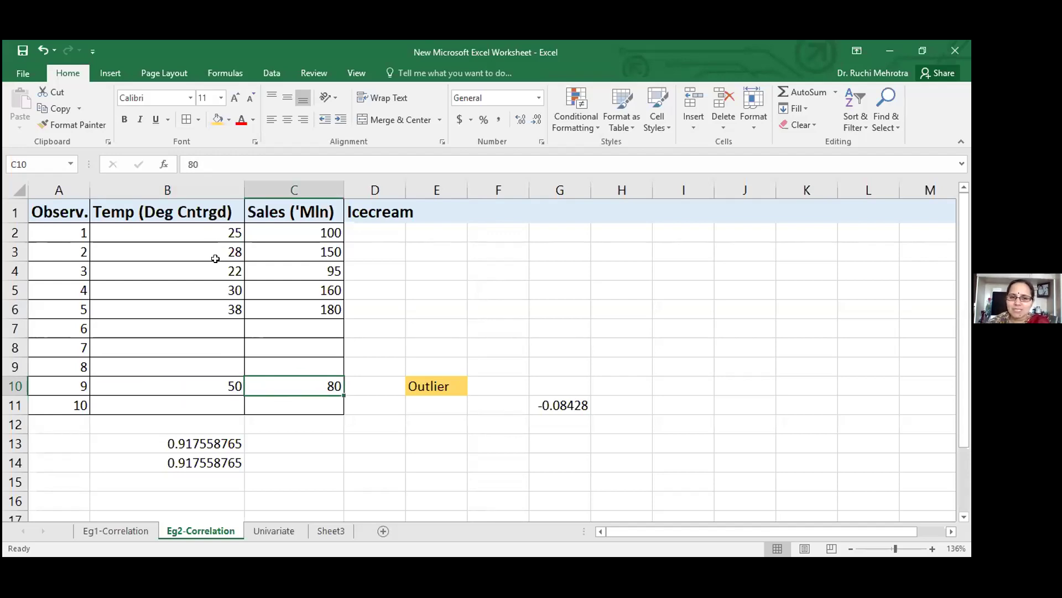
pyautogui.click(211, 230)
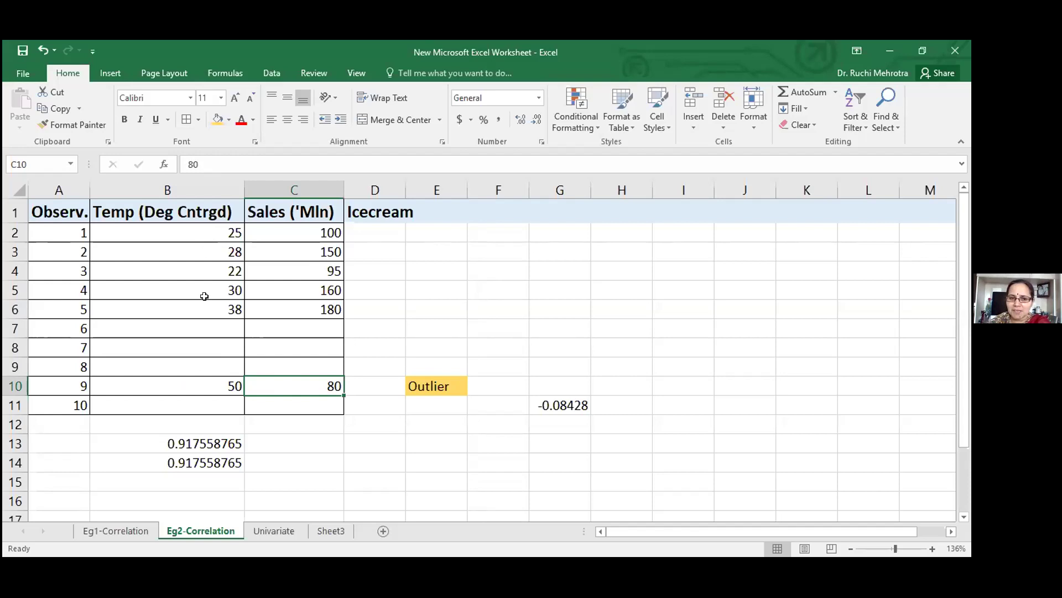
pyautogui.click(228, 387)
pyautogui.click(336, 228)
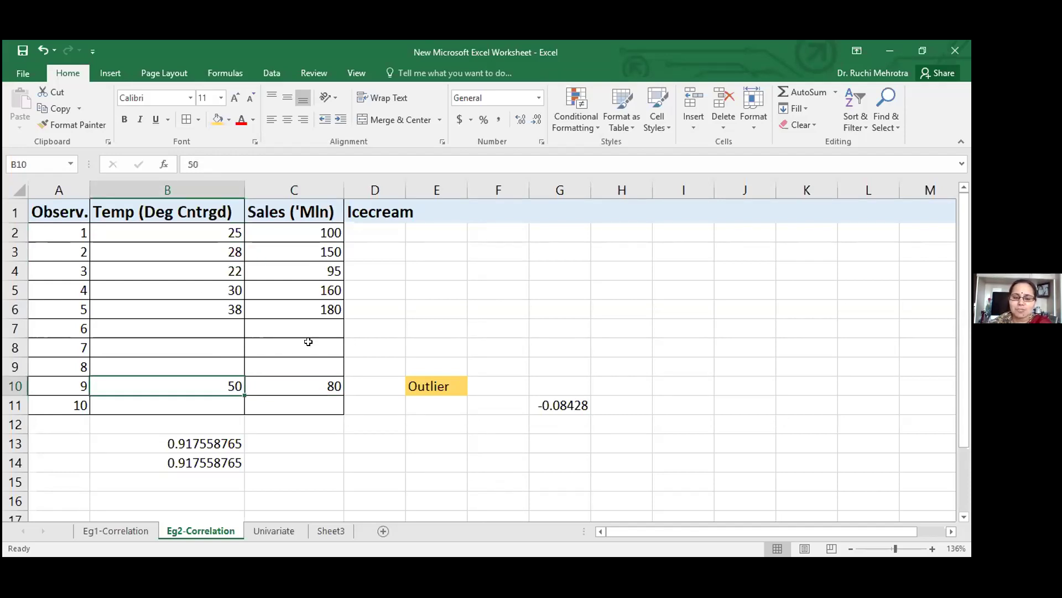
pyautogui.click(318, 385)
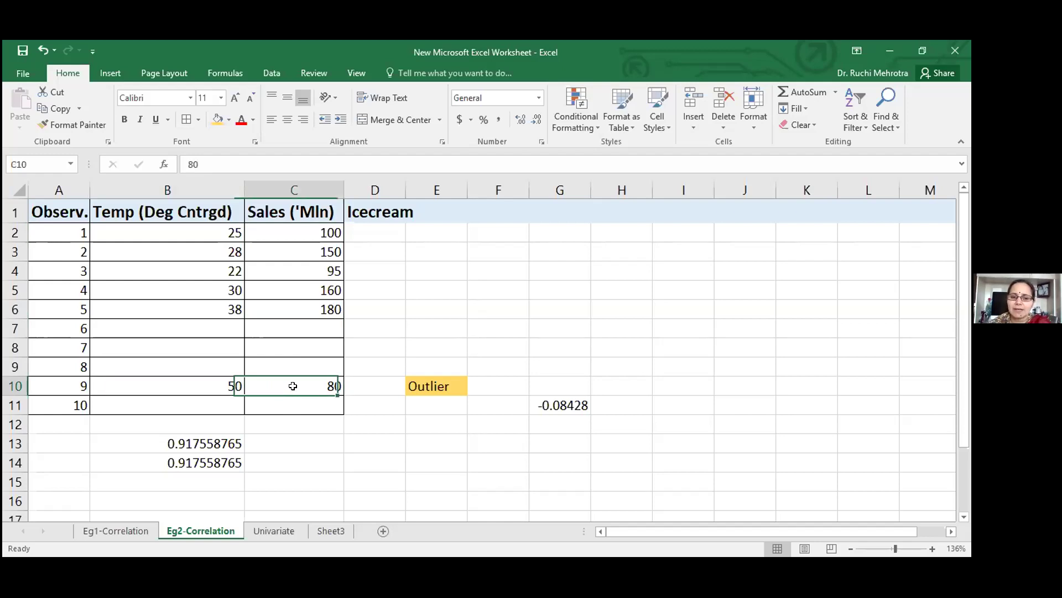
pyautogui.click(437, 385)
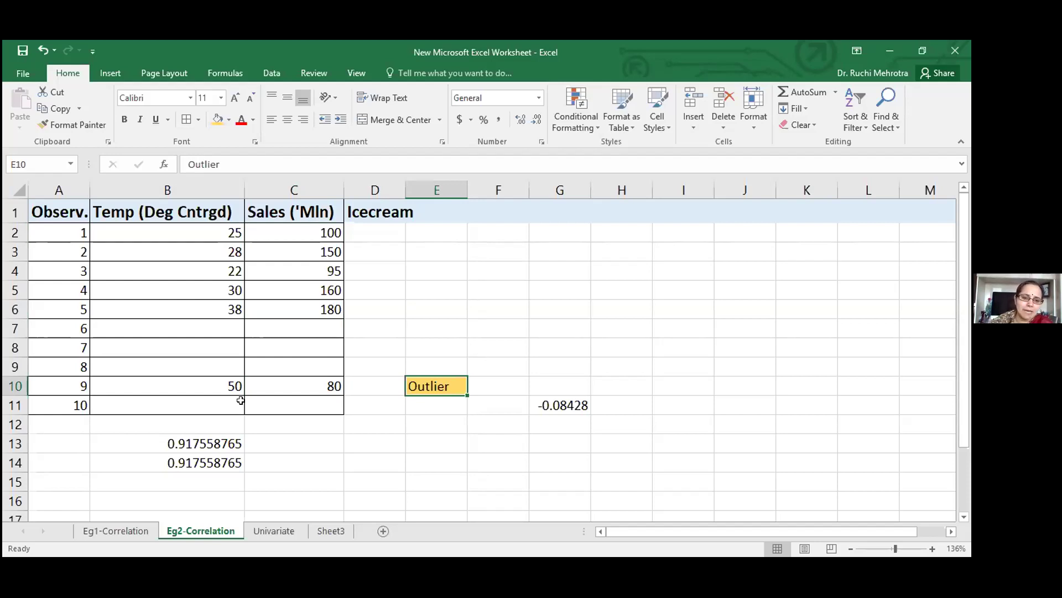
# - Enter a CORREL formula in cell E12 with temperatures B2:B10 as the first array and sales C2:C10 as the second
pyautogui.click(416, 415)
pyautogui.write('=')
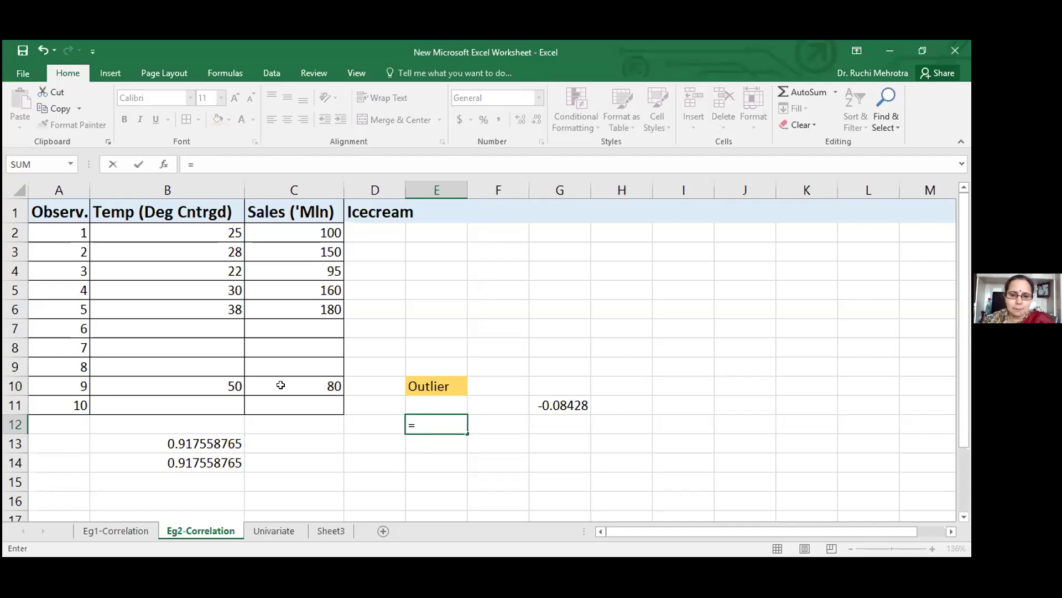
pyautogui.write('cor')
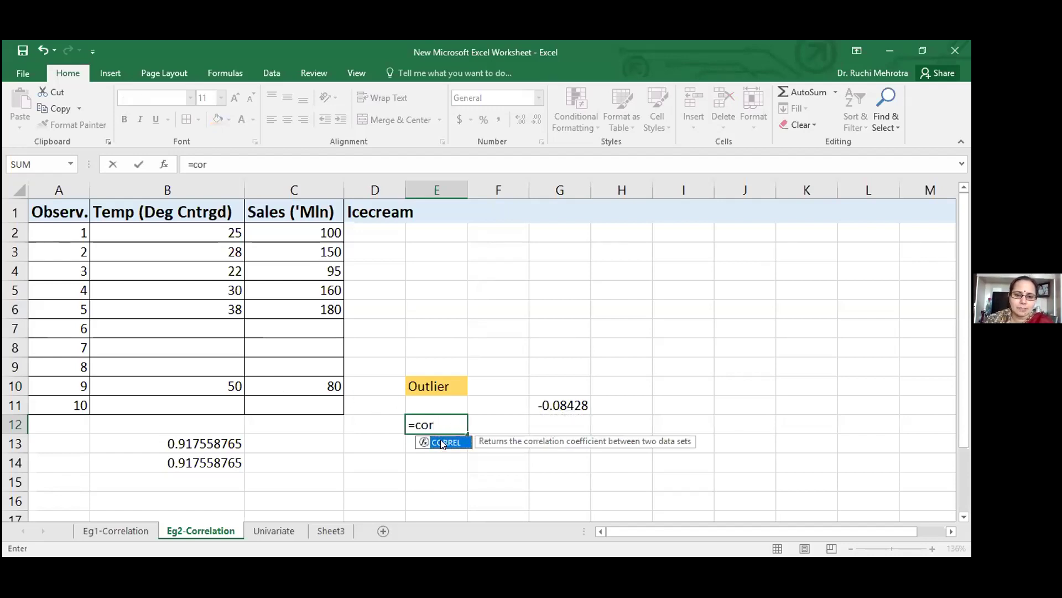
pyautogui.press('Tab')
pyautogui.click(199, 236)
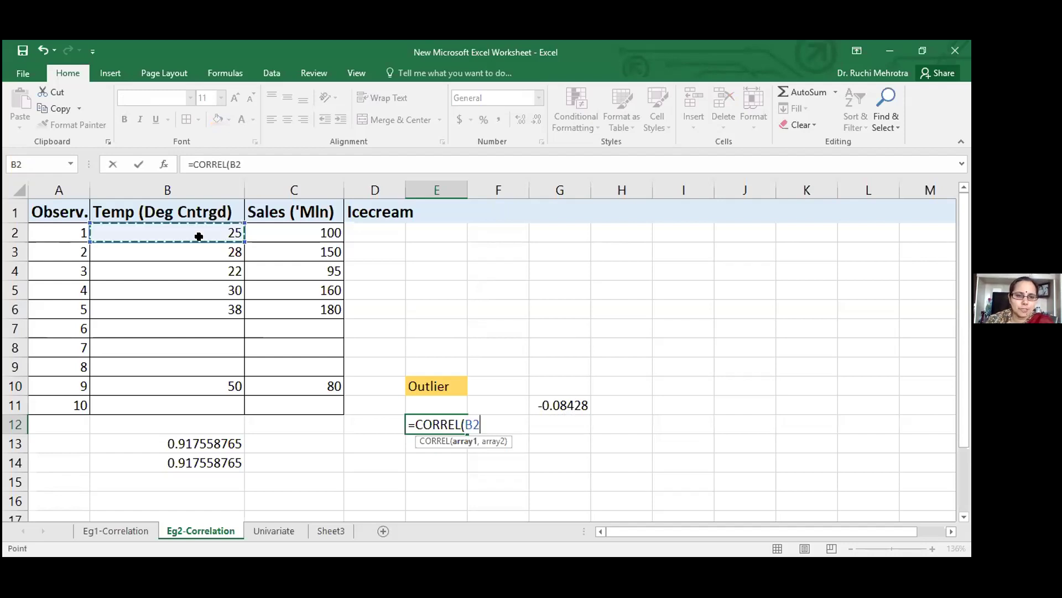
pyautogui.moveTo(200, 236); pyautogui.dragTo(227, 386)
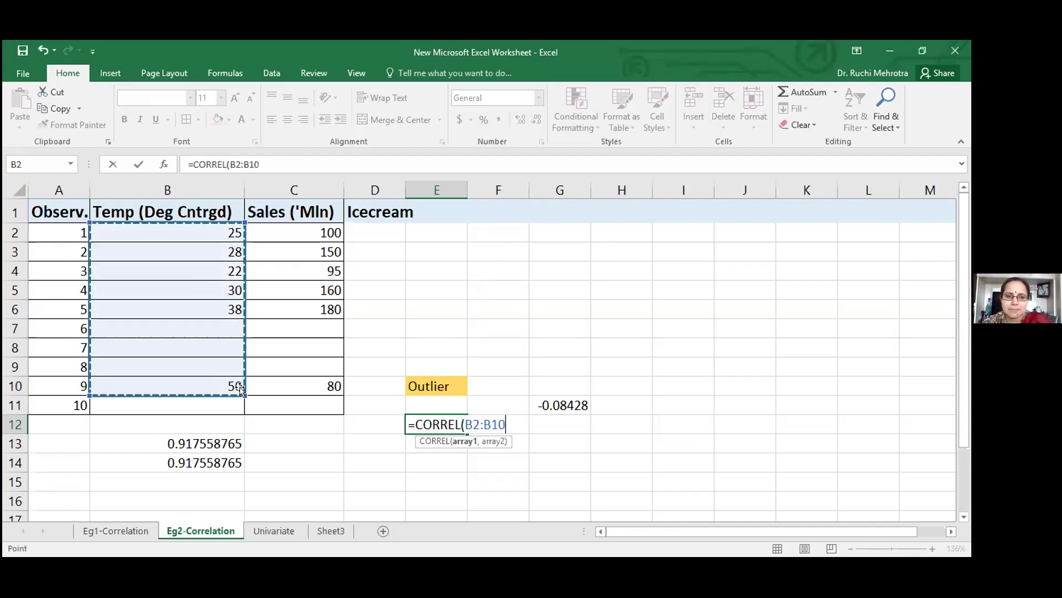
pyautogui.write(',')
pyautogui.click(307, 233)
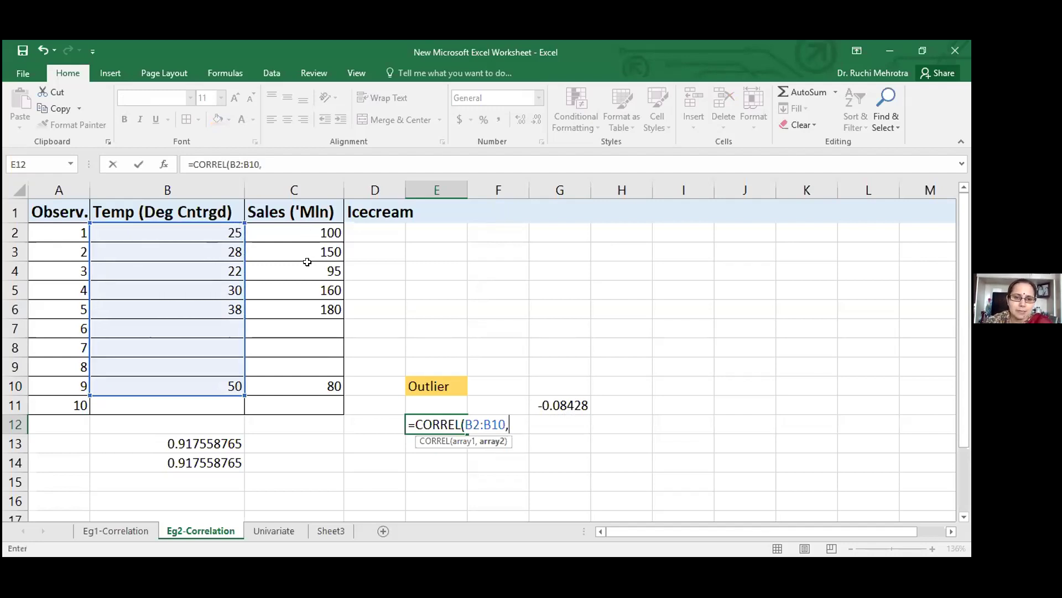
pyautogui.moveTo(307, 261); pyautogui.dragTo(328, 386)
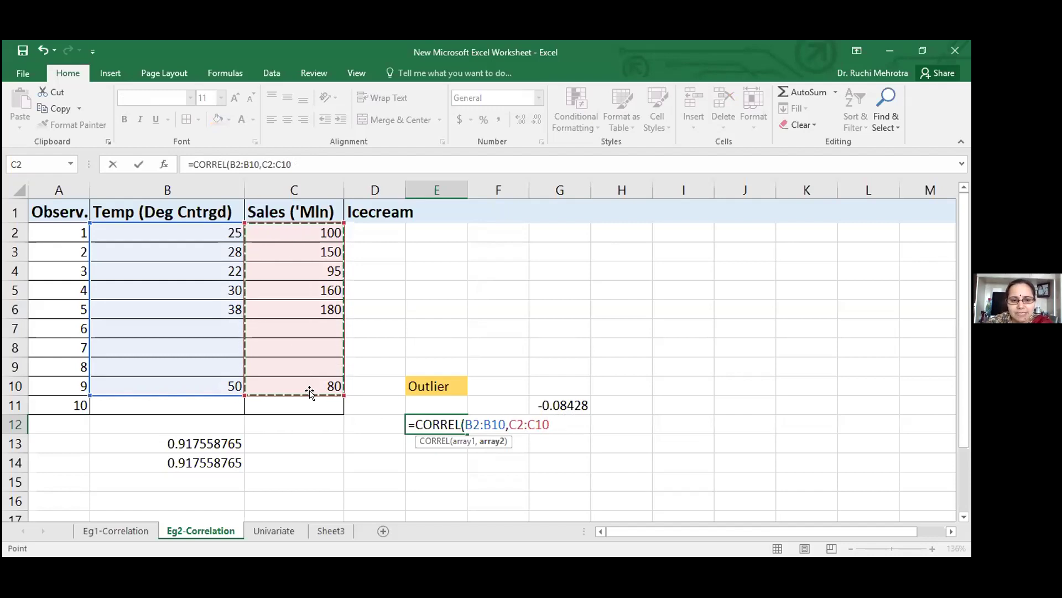
pyautogui.write(')')
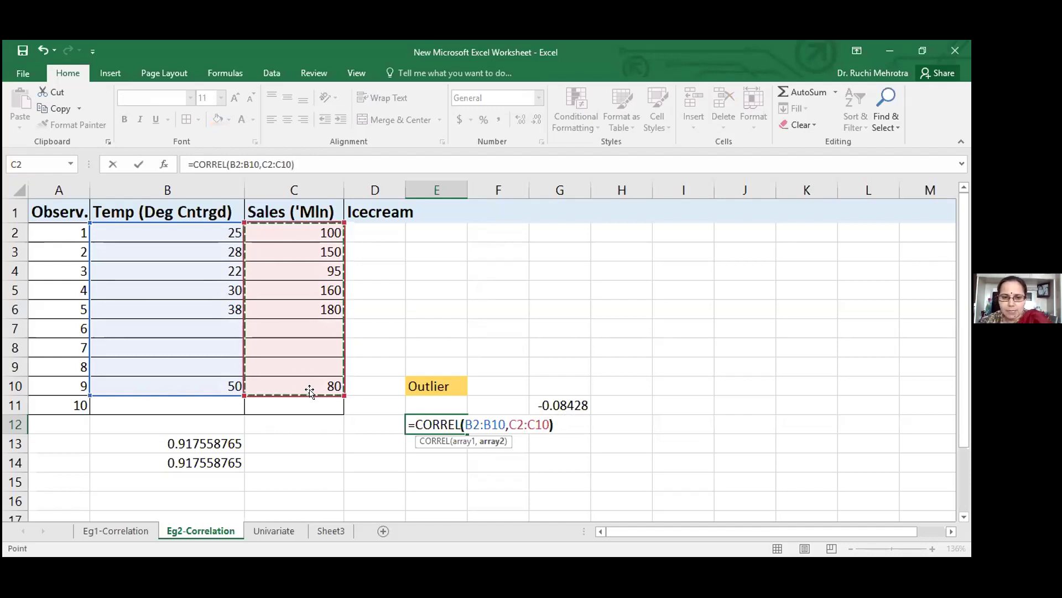
pyautogui.press('Return')
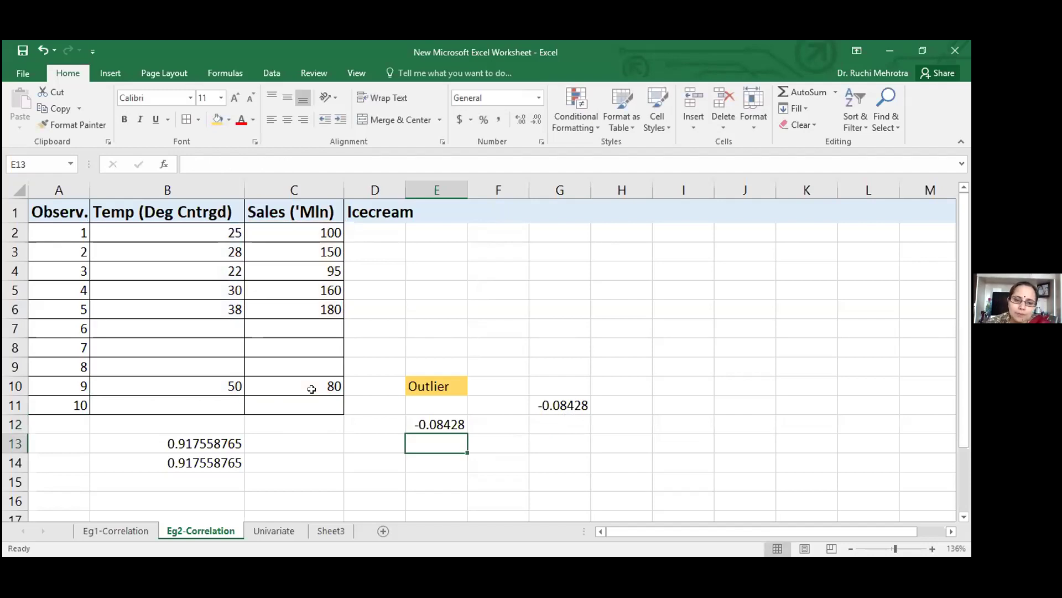
# - Compare the correlation in B14 with the outlier-inclusive correlation in E12, reviewing the outlier's values in row 10 against the other temperatures
pyautogui.click(177, 459)
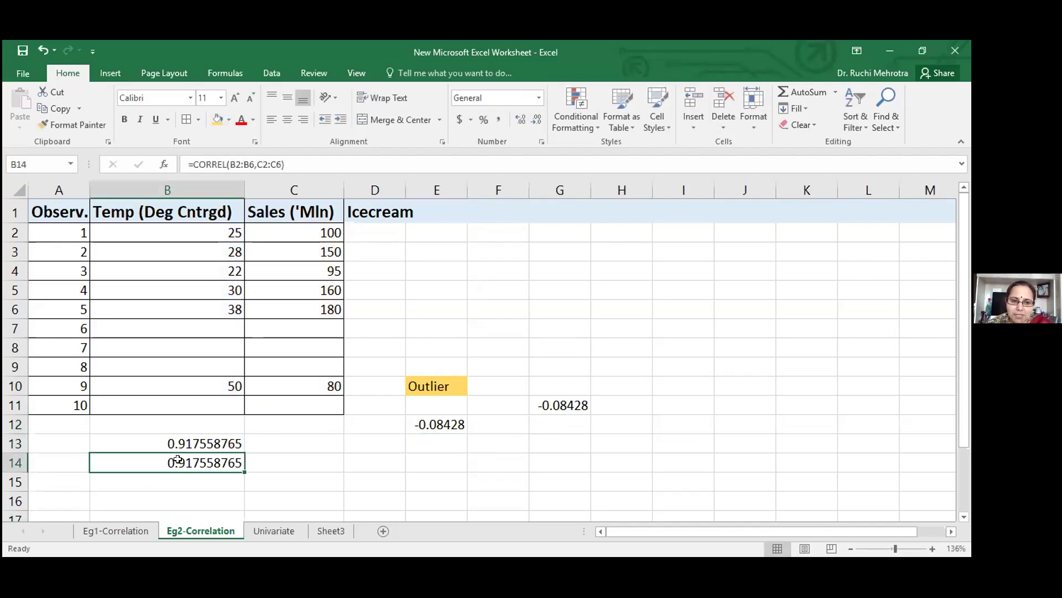
pyautogui.click(449, 424)
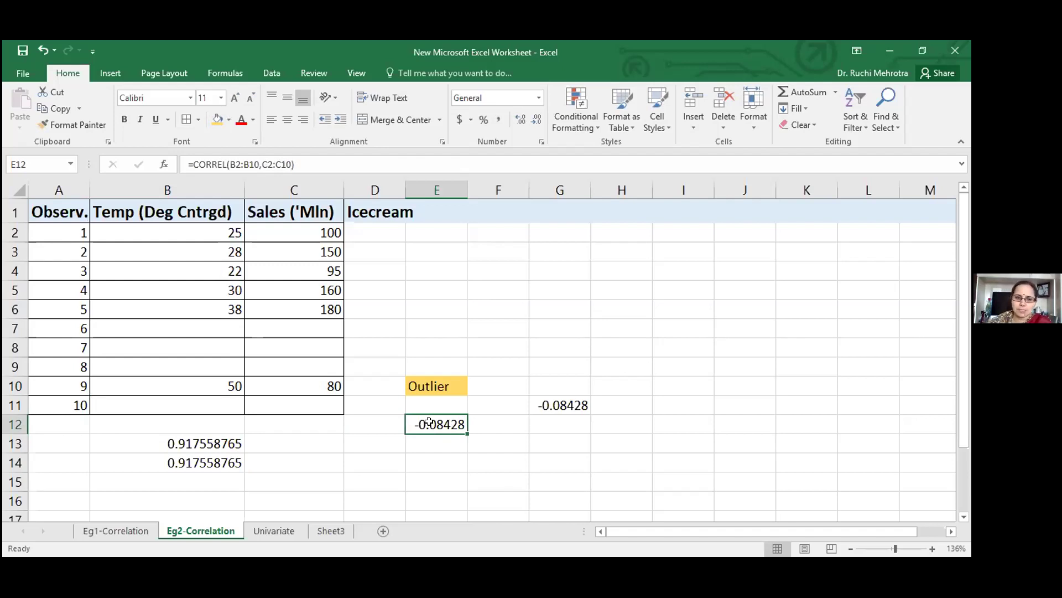
pyautogui.click(10, 384)
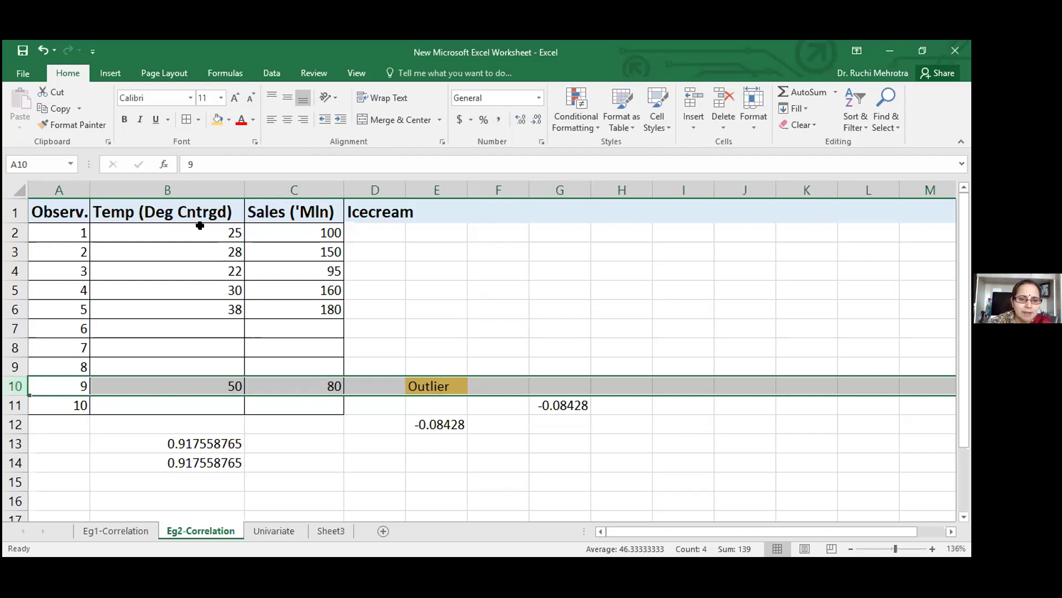
pyautogui.moveTo(218, 232); pyautogui.dragTo(218, 310)
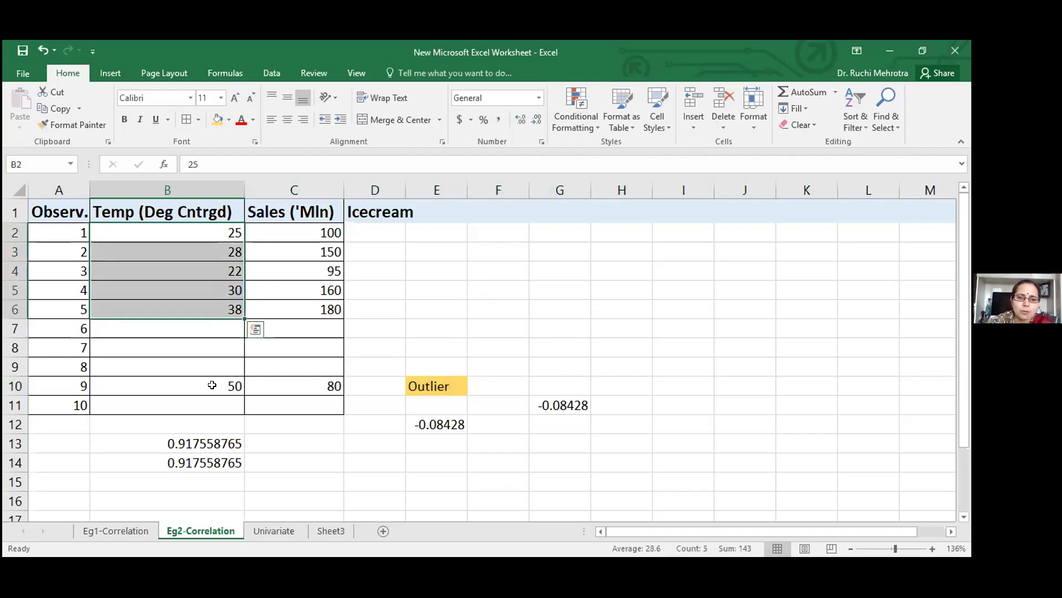
pyautogui.click(212, 381)
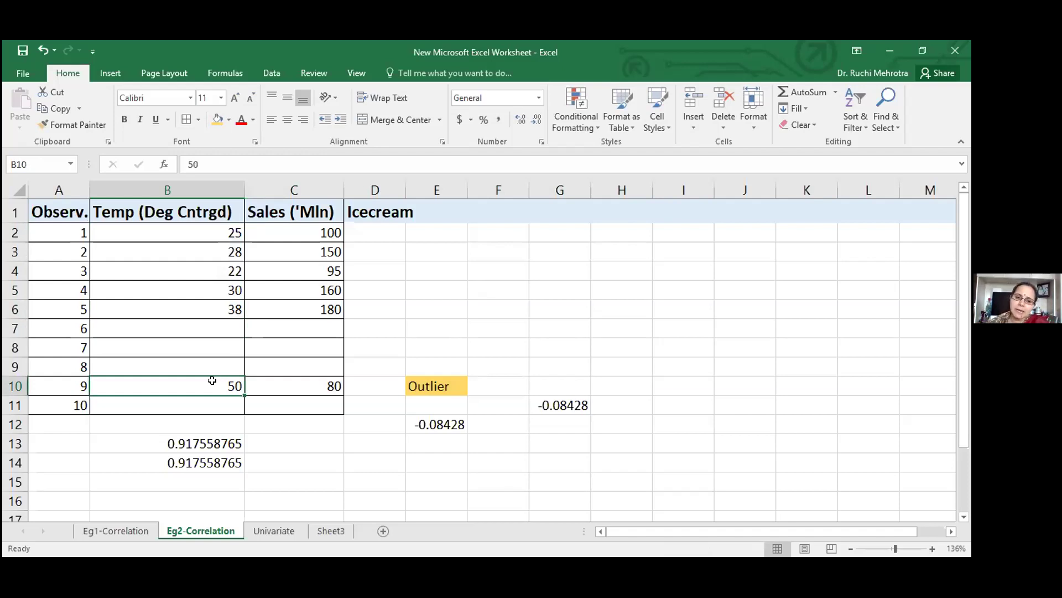
pyautogui.click(415, 387)
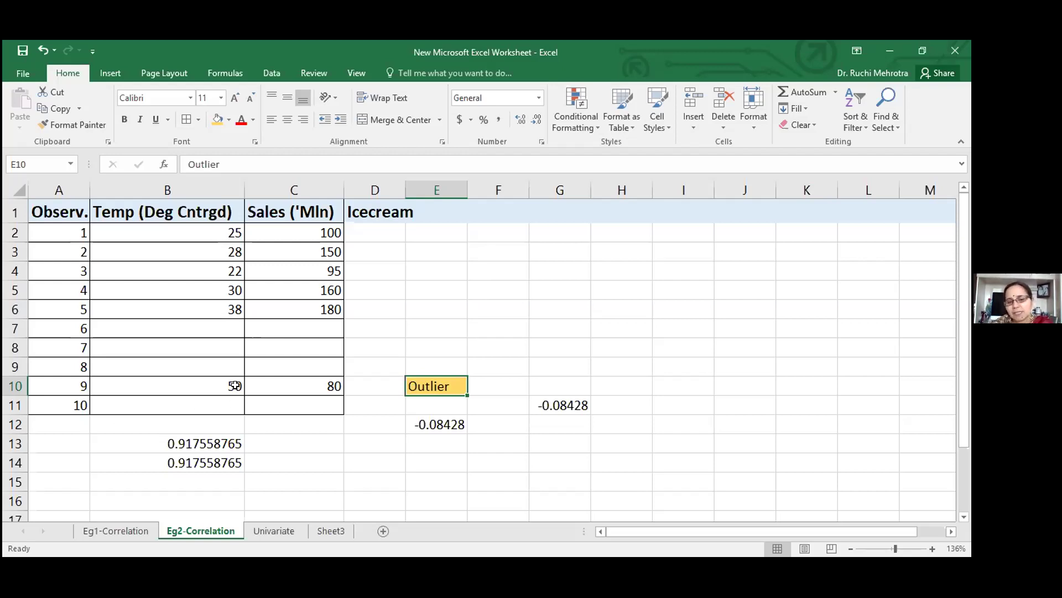
pyautogui.click(330, 385)
pyautogui.click(452, 388)
pyautogui.click(449, 422)
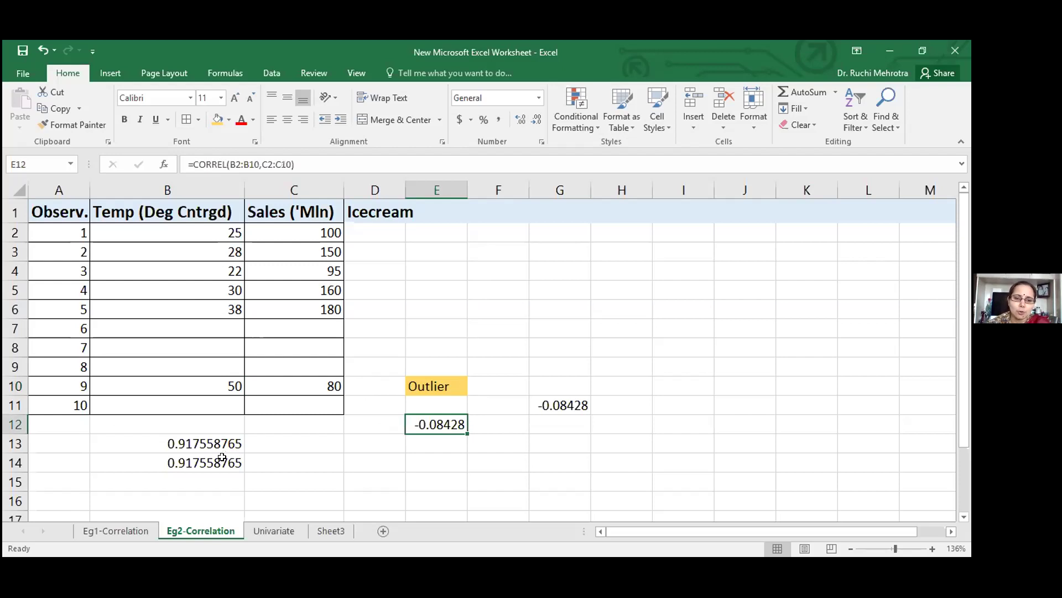
pyautogui.click(223, 457)
pyautogui.click(428, 421)
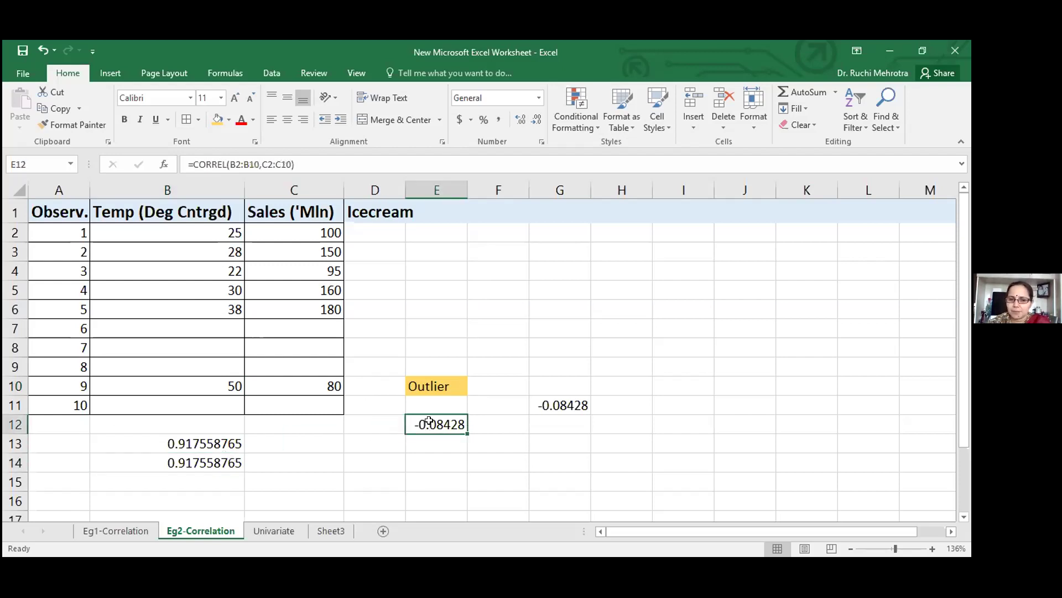
# - Highlight the entire outlier row 10 with the gold fill colour
pyautogui.click(11, 384)
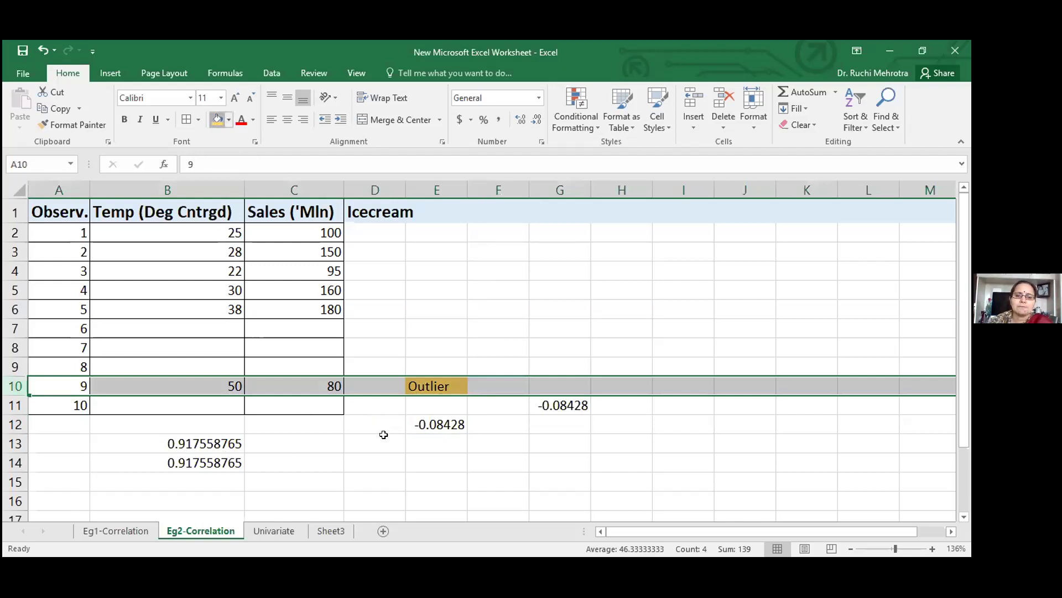
pyautogui.click(380, 480)
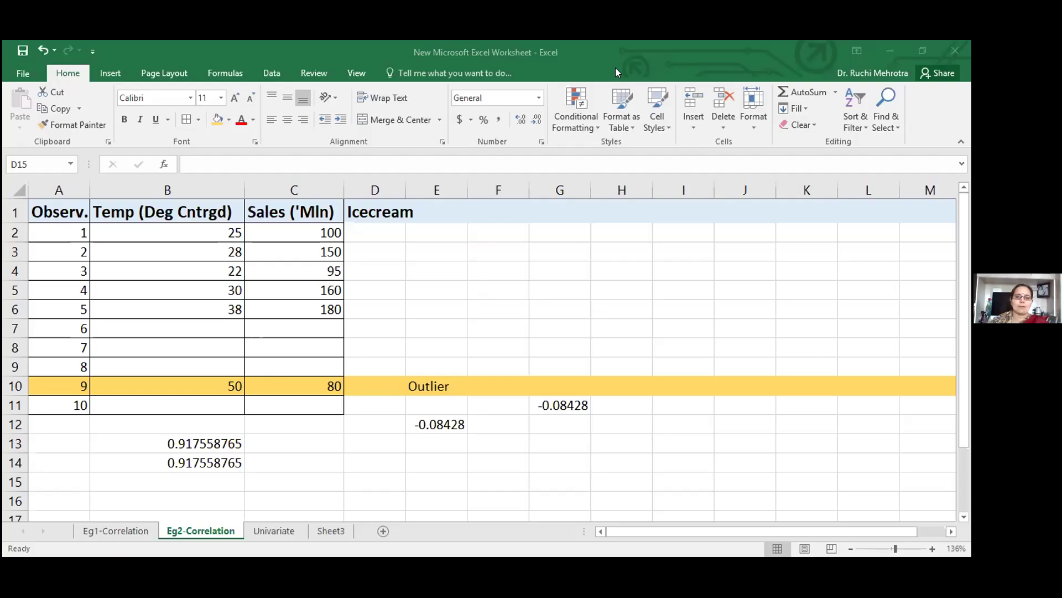
# - Switch to the Financial Analytics presentation in PowerPoint and display its Scatter Plot slide in the slide show
pyautogui.hotkey('alt', 'Tab')
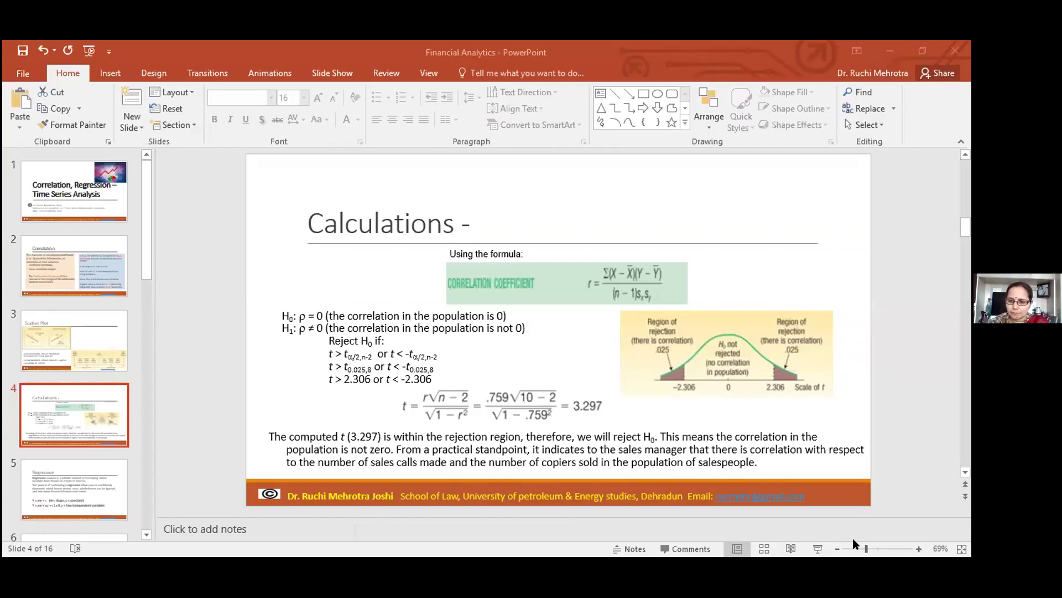
pyautogui.click(818, 548)
pyautogui.click(258, 418)
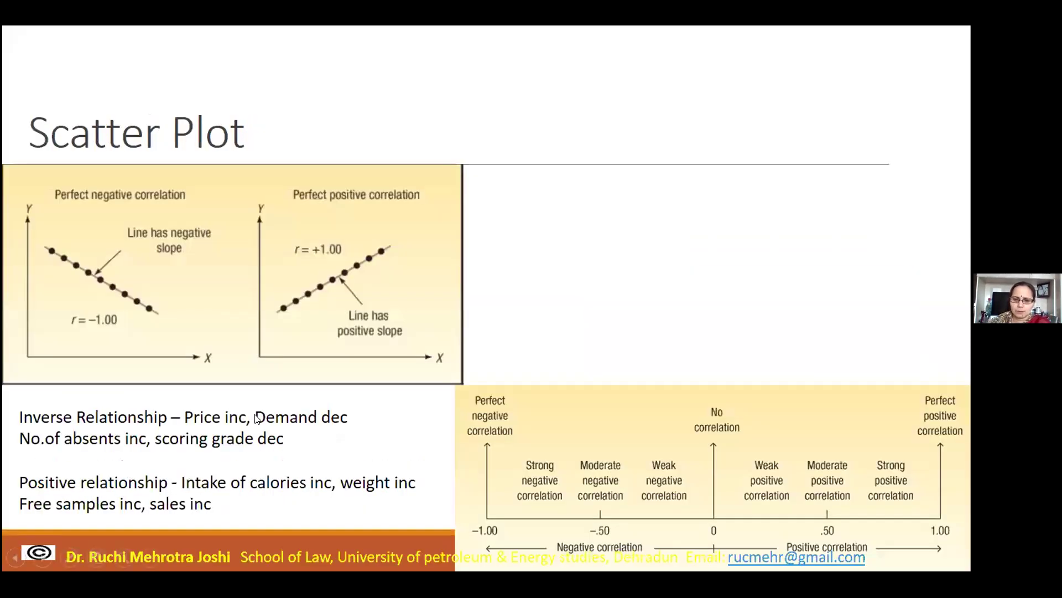
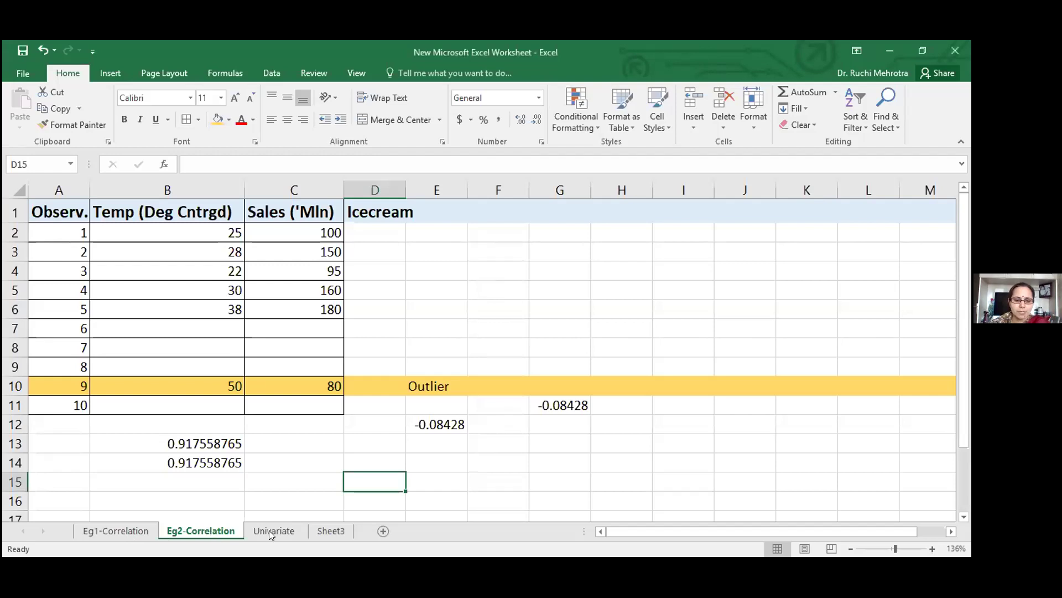
# - Open the Univariate sheet and delete the Average Price scatter chart beside the HDFCBANK data
pyautogui.click(281, 530)
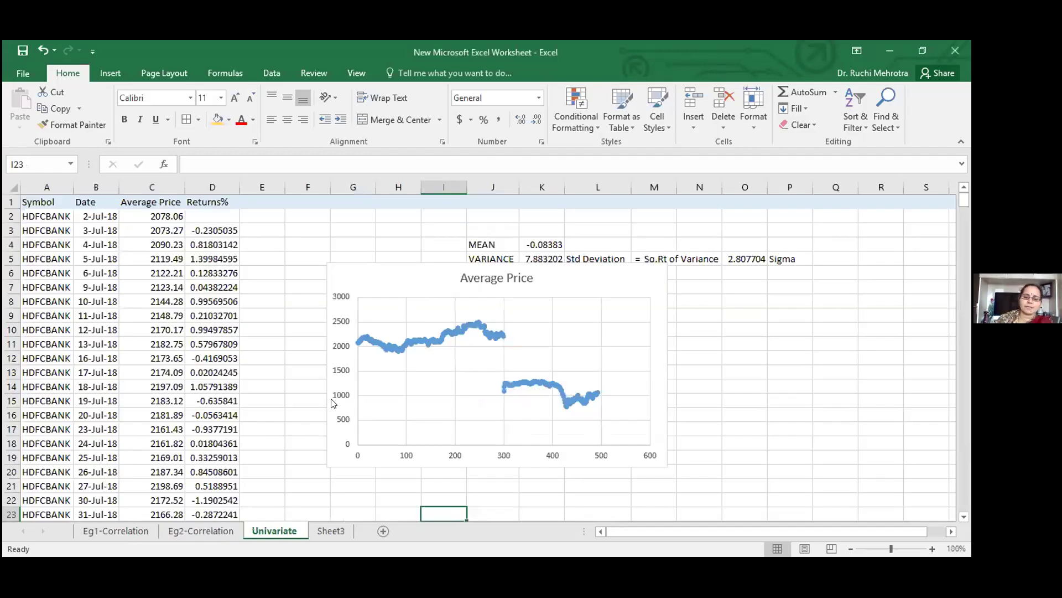
pyautogui.click(336, 370)
pyautogui.moveTo(349, 342); pyautogui.dragTo(383, 366)
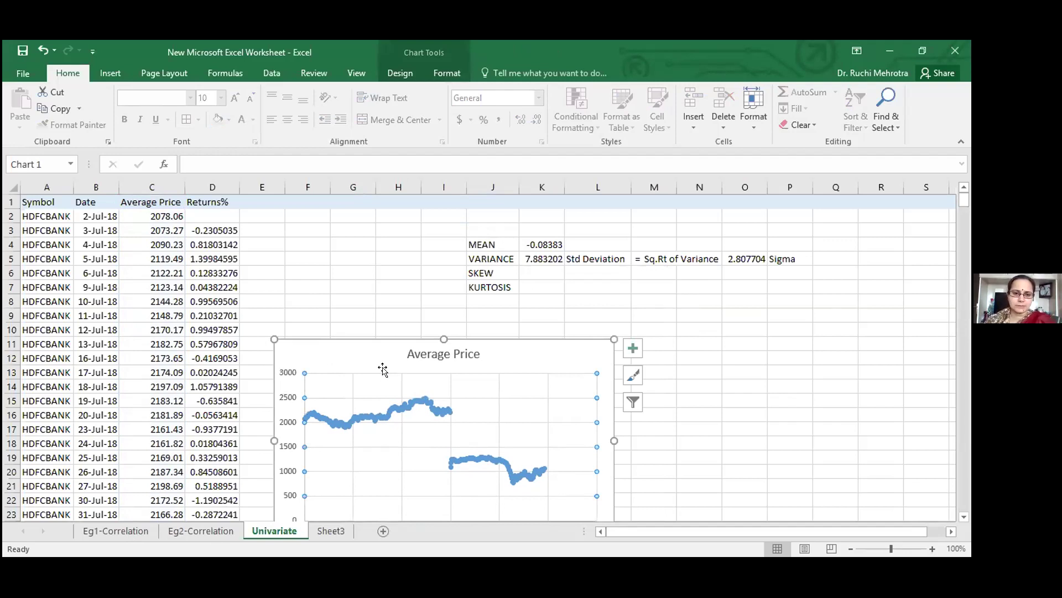
pyautogui.click(383, 369)
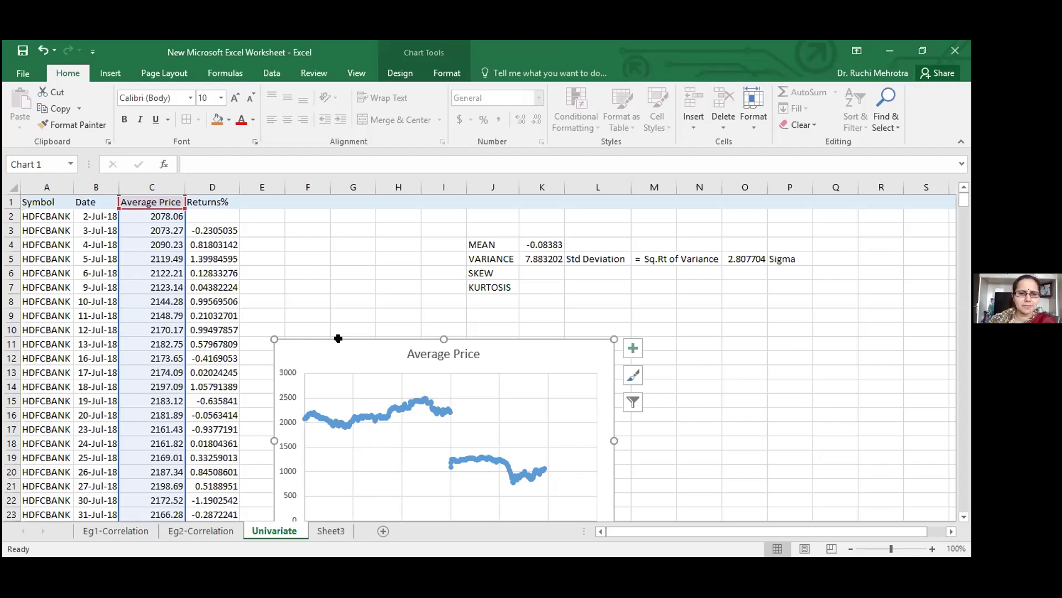
pyautogui.press('Delete')
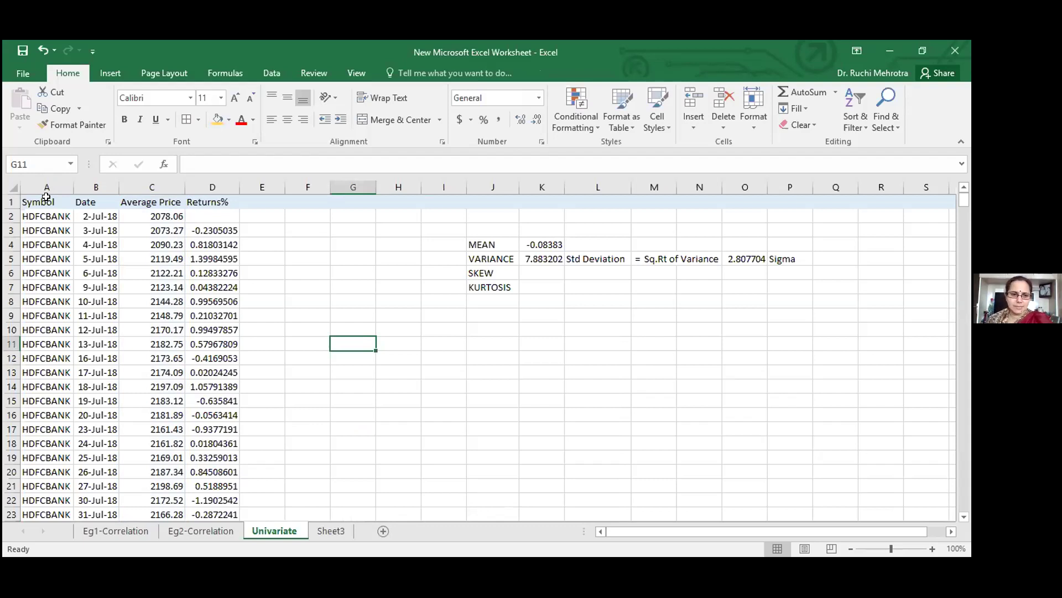
# - Review the Symbol, Date and Average Price columns of the HDFCBANK data at 130% magnification
pyautogui.click(46, 197)
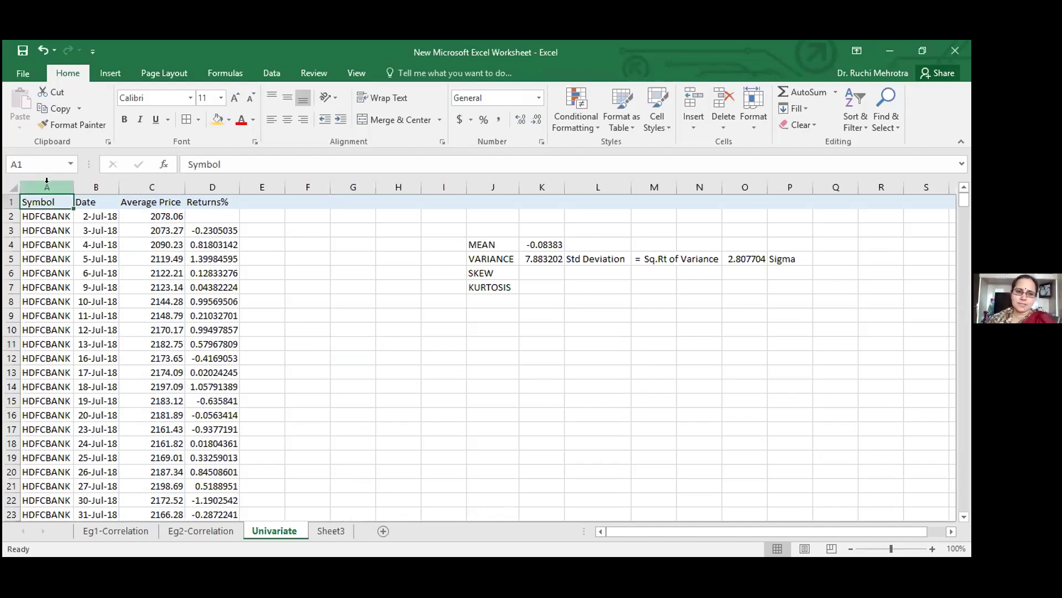
pyautogui.click(46, 182)
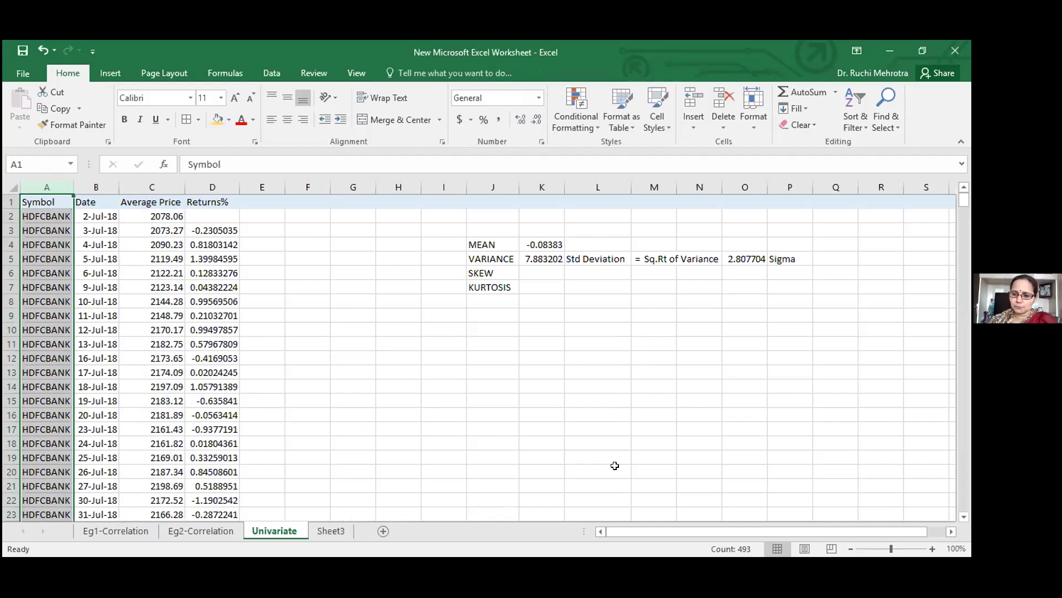
pyautogui.moveTo(892, 548); pyautogui.dragTo(895, 549)
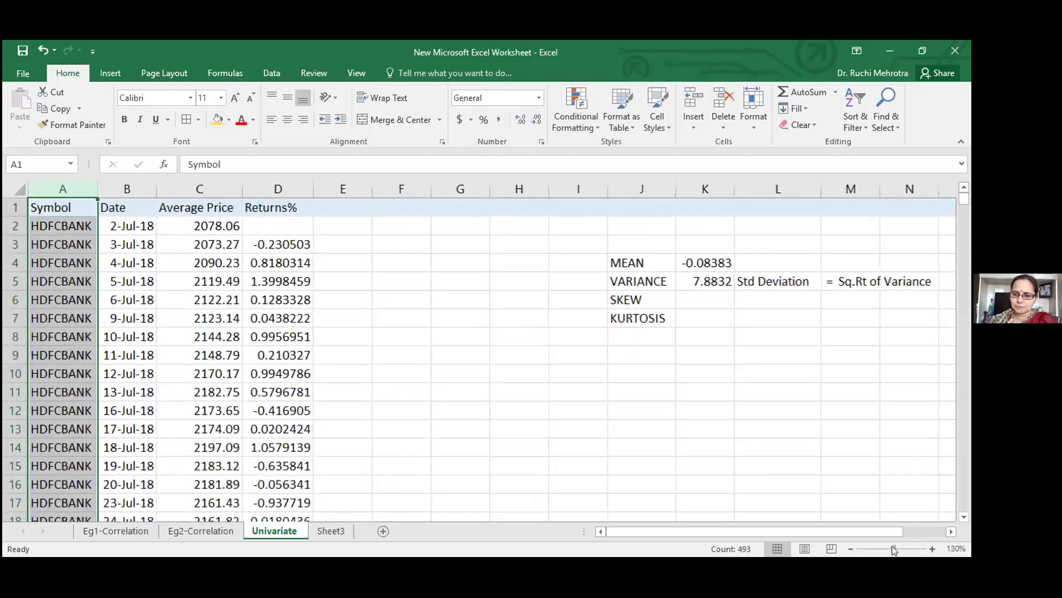
pyautogui.click(401, 410)
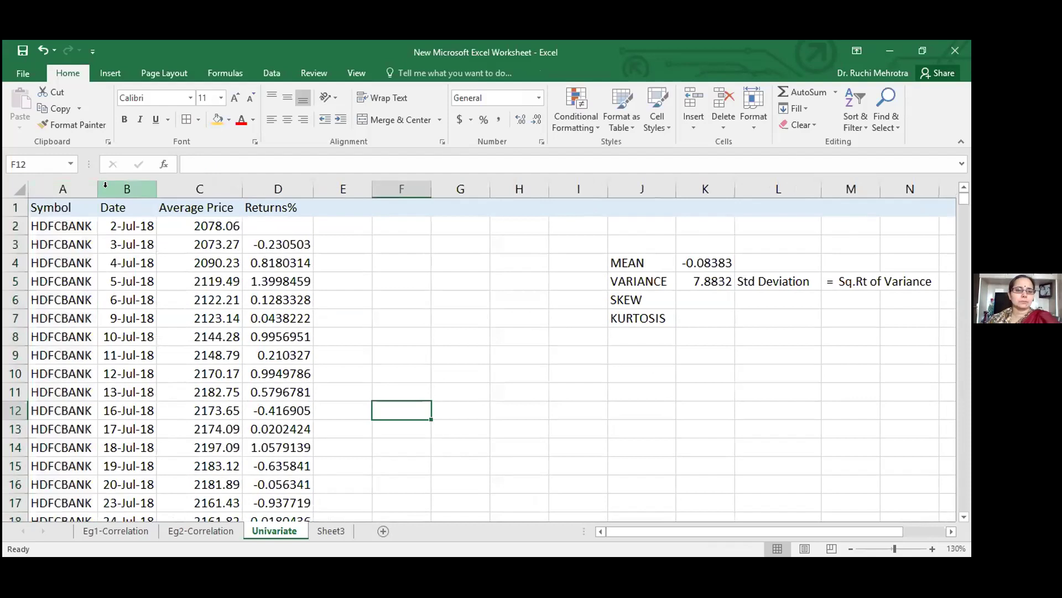
pyautogui.click(127, 188)
pyautogui.click(209, 184)
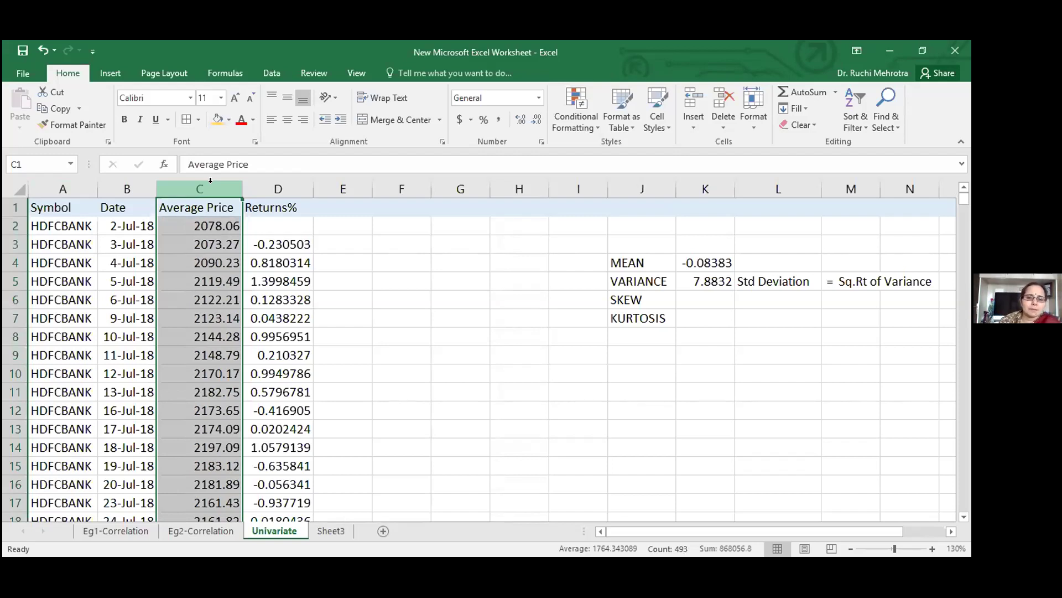
pyautogui.click(217, 222)
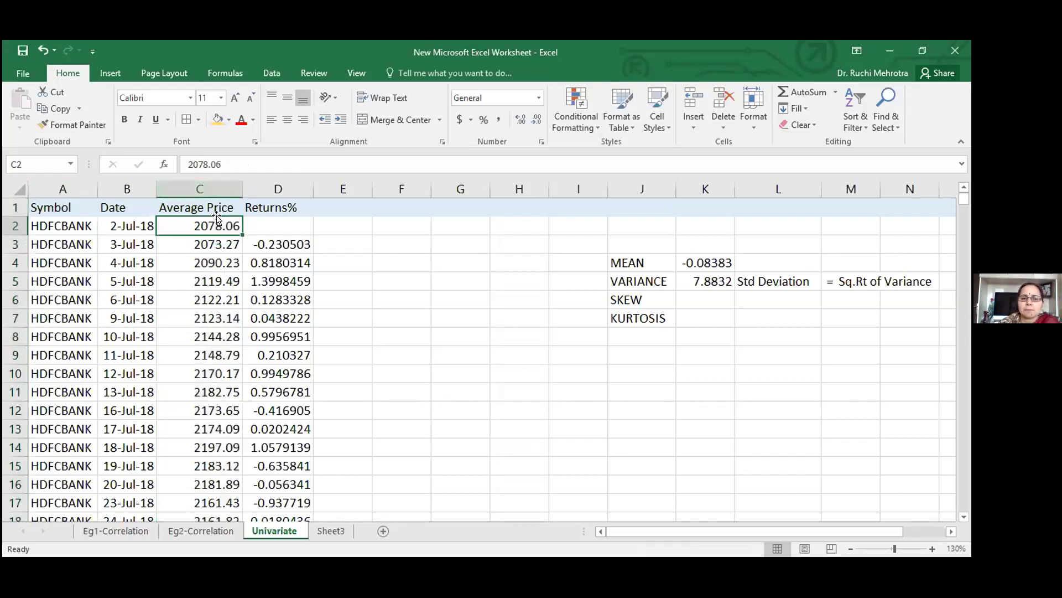
# - Examine the daily return formula =(C3-C2)/C2*100 in cell D3 against the dates and average prices it uses
pyautogui.click(263, 247)
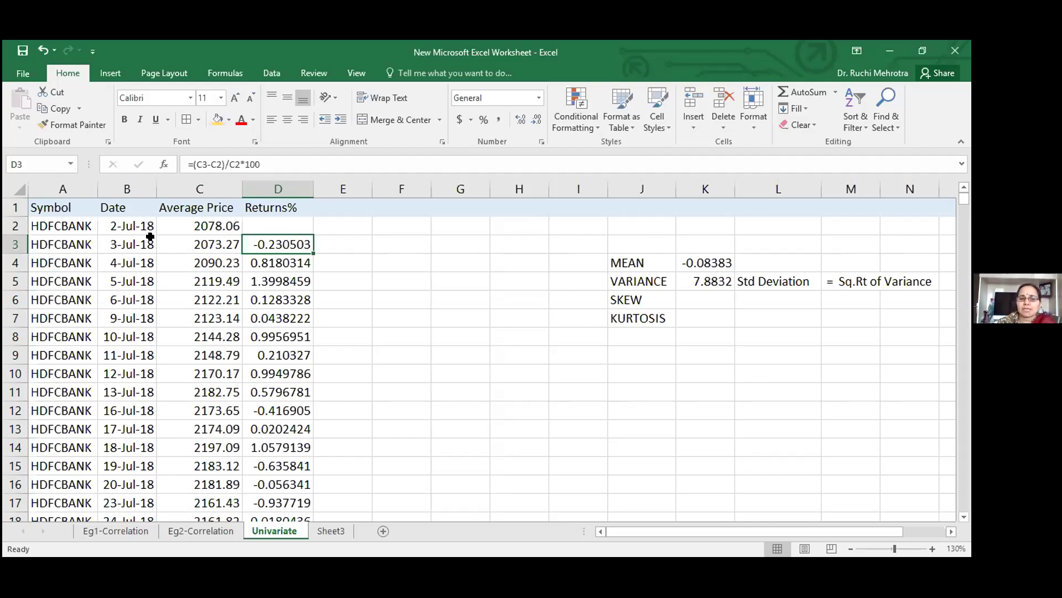
pyautogui.click(132, 225)
pyautogui.press('Down')
pyautogui.press('Down')
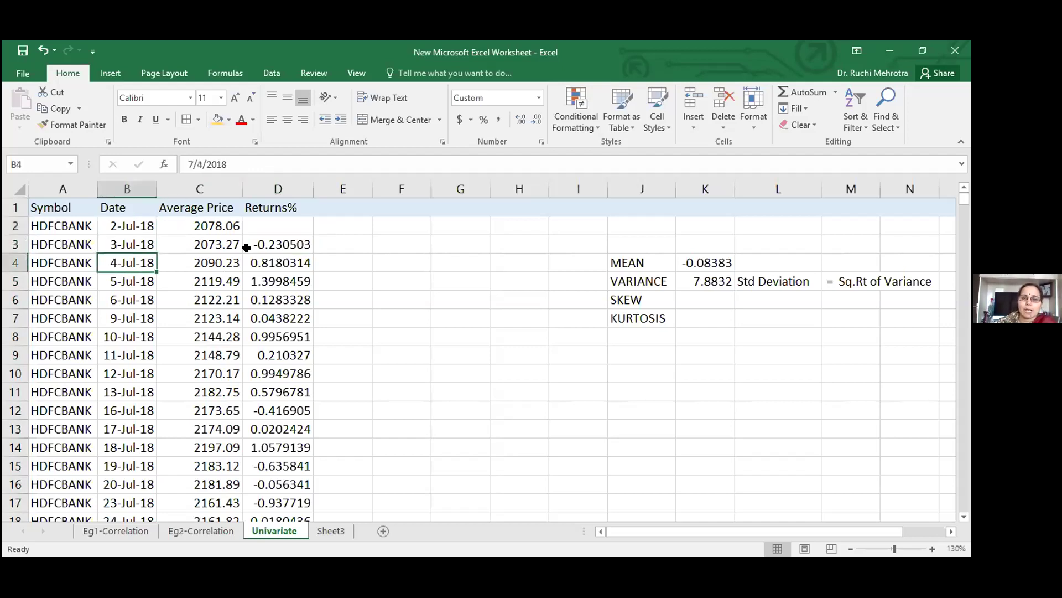
pyautogui.click(271, 236)
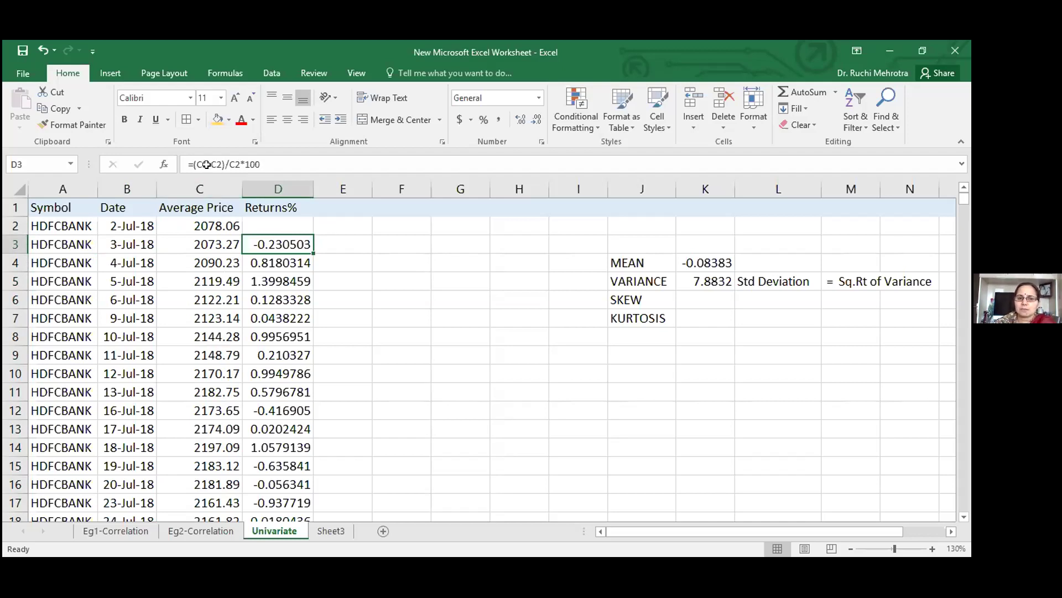
pyautogui.doubleClick(276, 239)
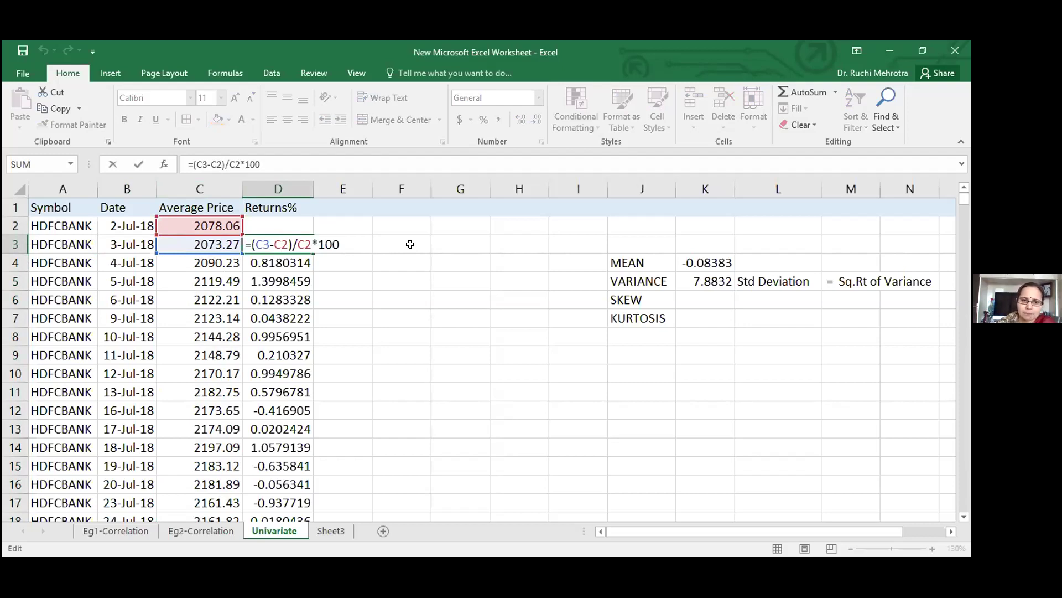
pyautogui.press('Return')
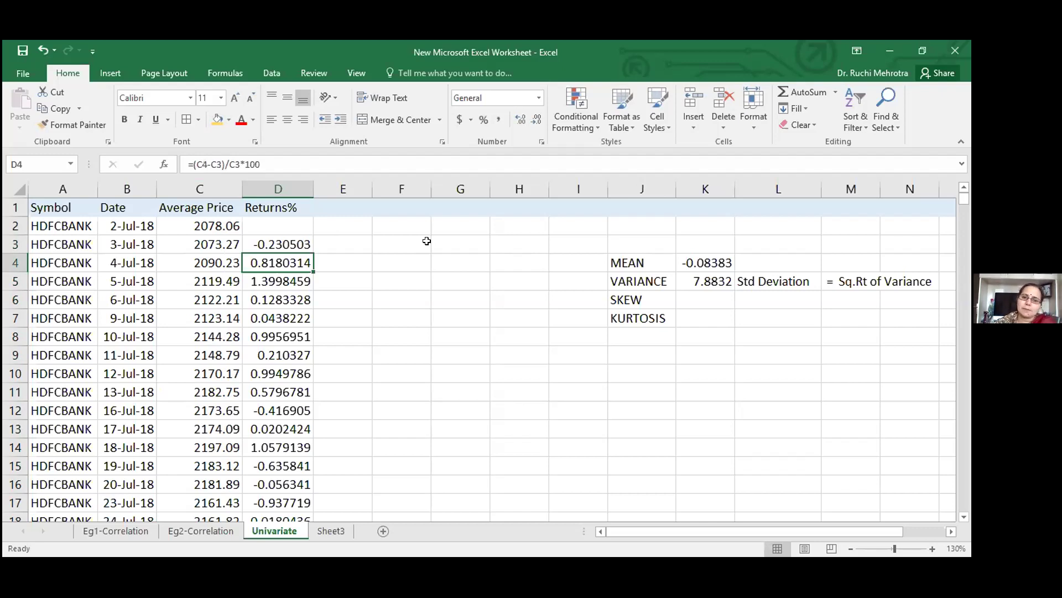
pyautogui.click(301, 241)
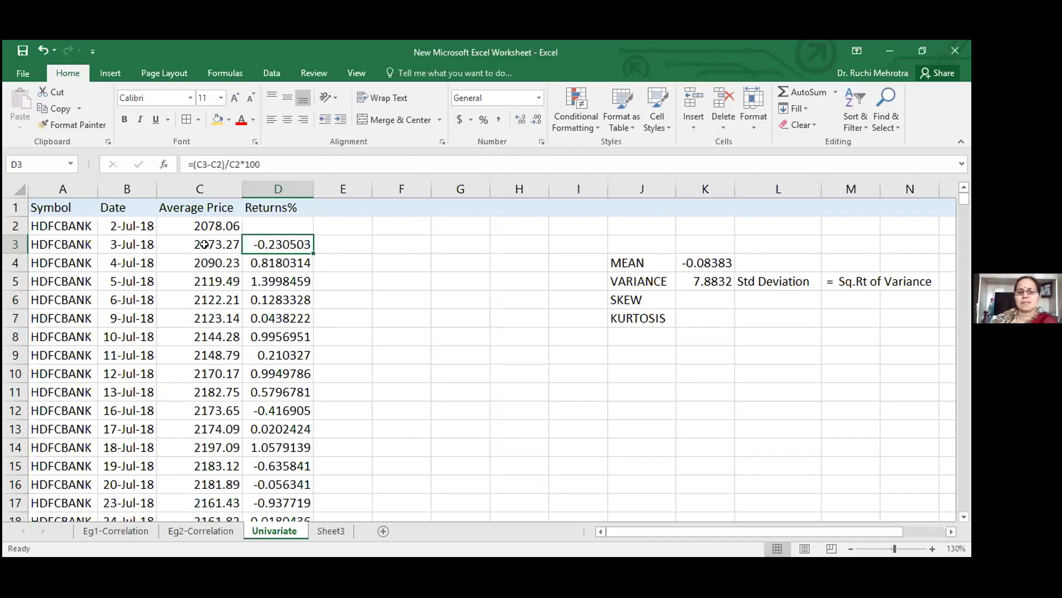
pyautogui.doubleClick(250, 244)
pyautogui.press('Return')
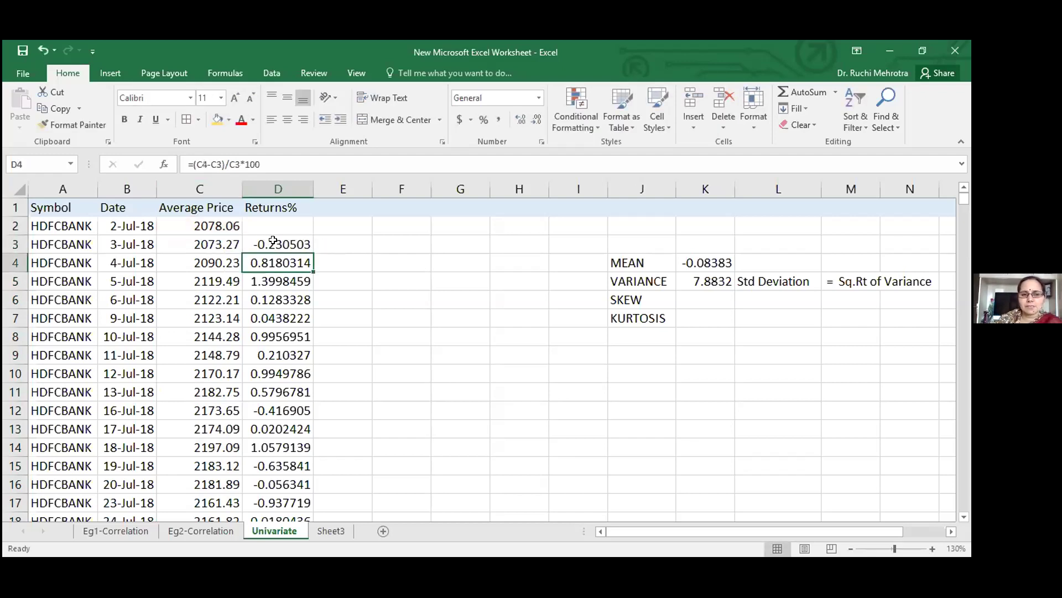
pyautogui.click(273, 239)
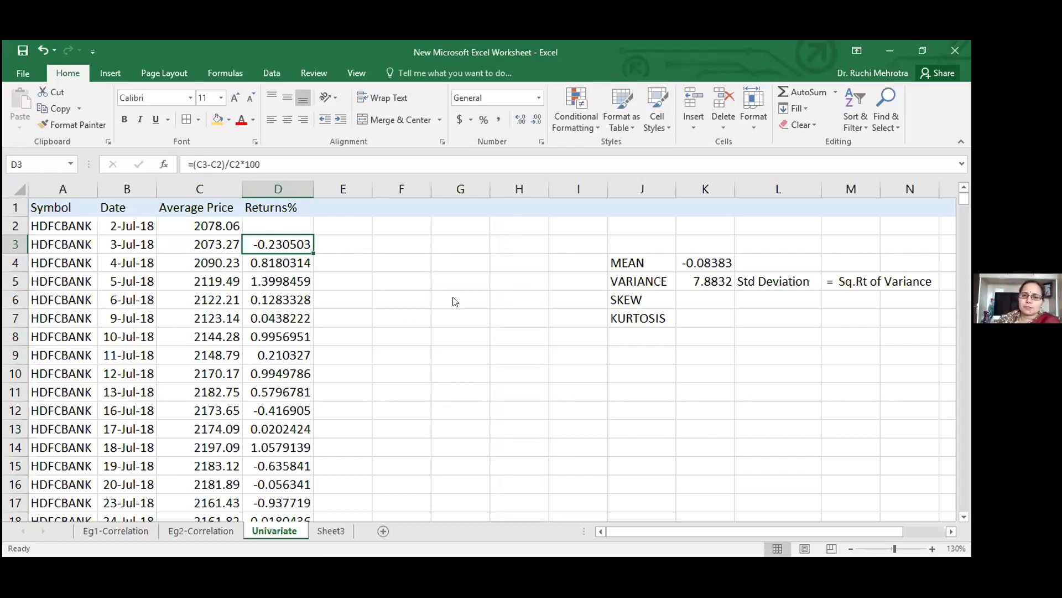
# - Go through the MEAN, VARIANCE, SKEW and KURTOSIS labels in column J of the Univariate sheet
pyautogui.press('Right')
pyautogui.press('Right')
pyautogui.press('Right')
pyautogui.press('Right')
pyautogui.press('Right')
pyautogui.press('Right')
pyautogui.press('Down')
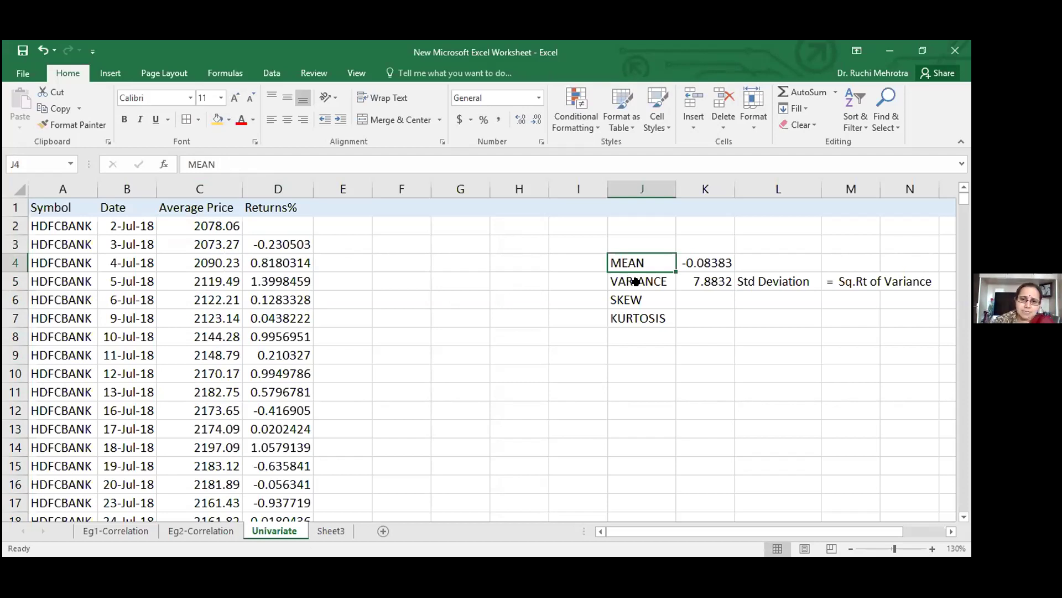
pyautogui.press('Down')
pyautogui.press('Down')
pyautogui.press('Down')
pyautogui.click(640, 300)
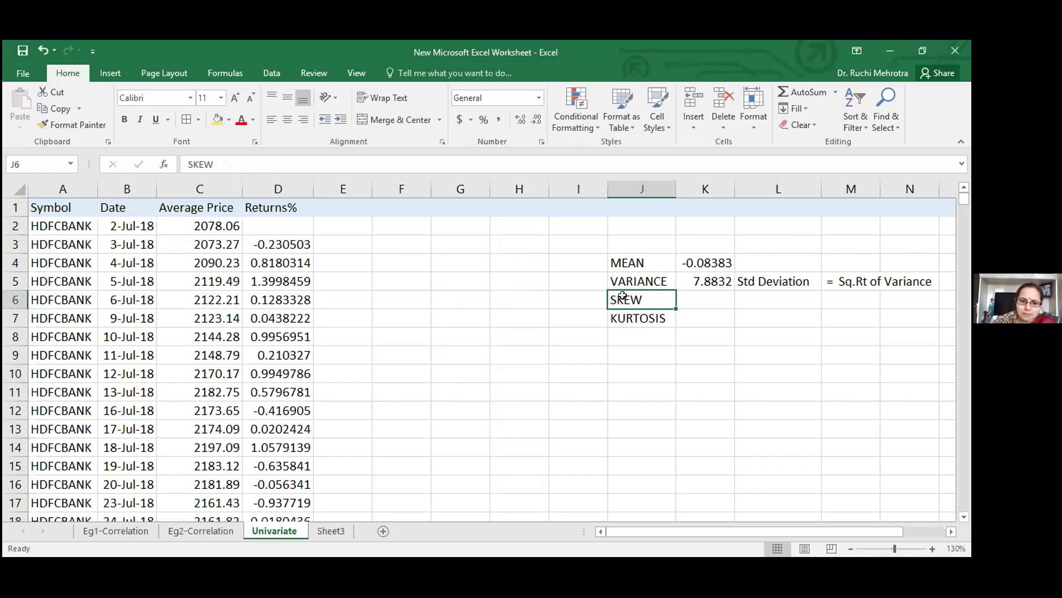
# - Plot the whole Average Price column as a scatter chart beside the HDFCBANK data and delete the chart again
pyautogui.moveTo(894, 548); pyautogui.dragTo(886, 548)
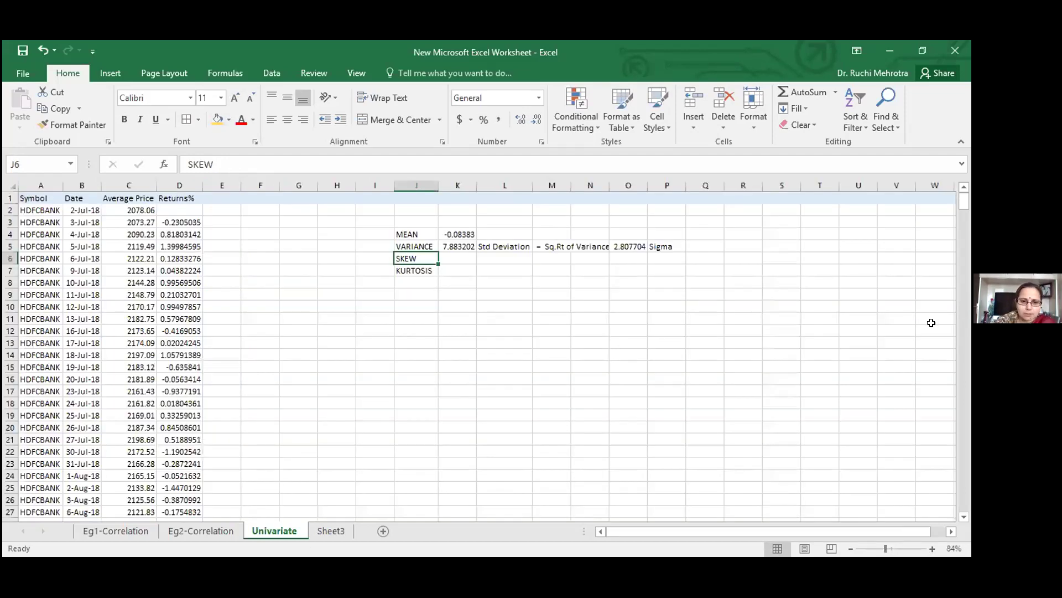
pyautogui.click(349, 398)
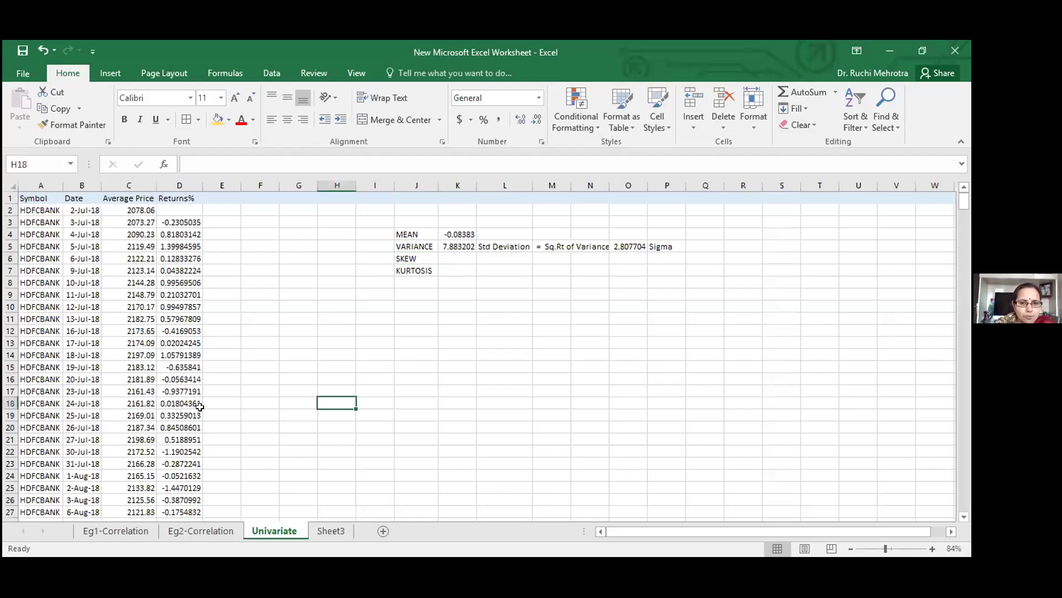
pyautogui.click(126, 196)
pyautogui.click(126, 185)
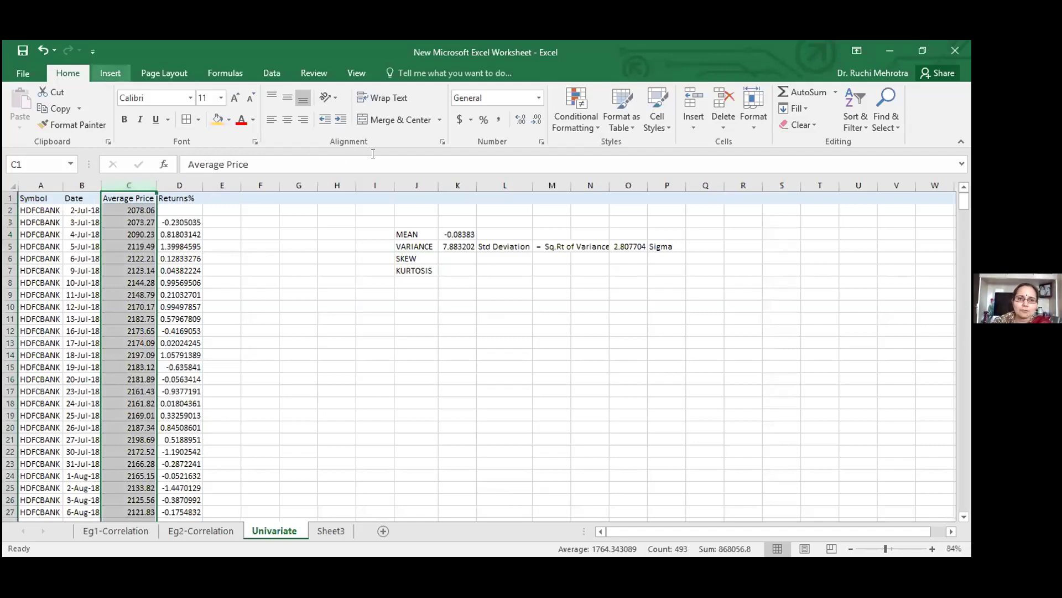
pyautogui.scroll(-1, 373, 154)
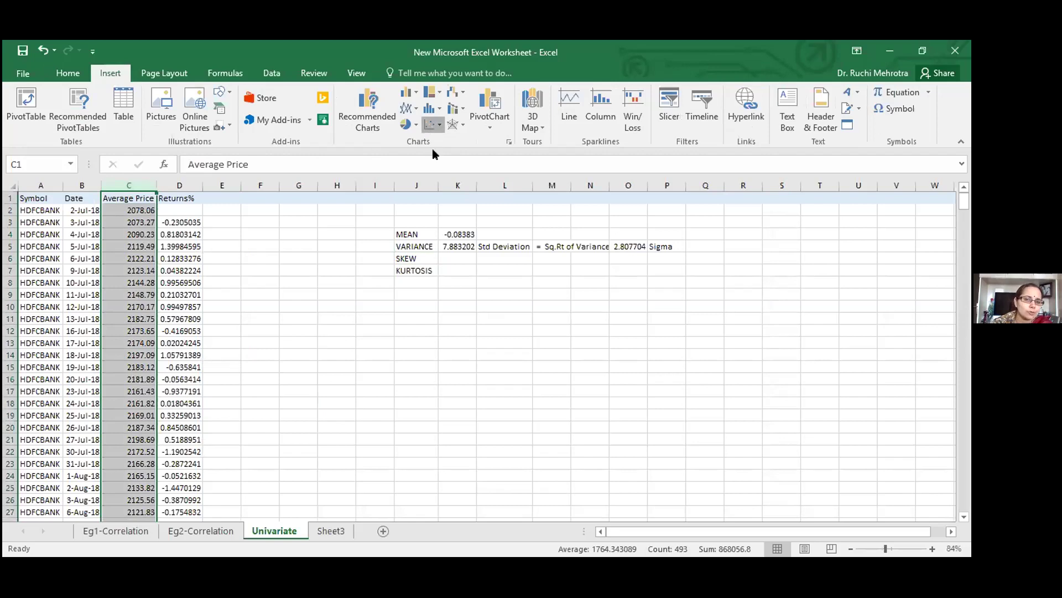
pyautogui.click(432, 124)
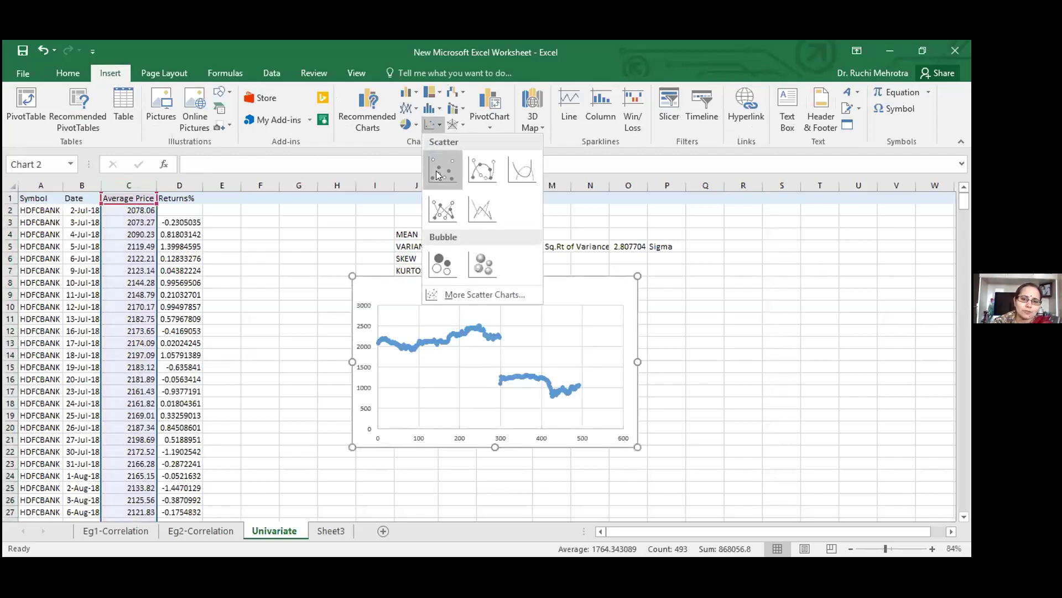
pyautogui.click(437, 175)
pyautogui.moveTo(480, 360); pyautogui.dragTo(361, 371)
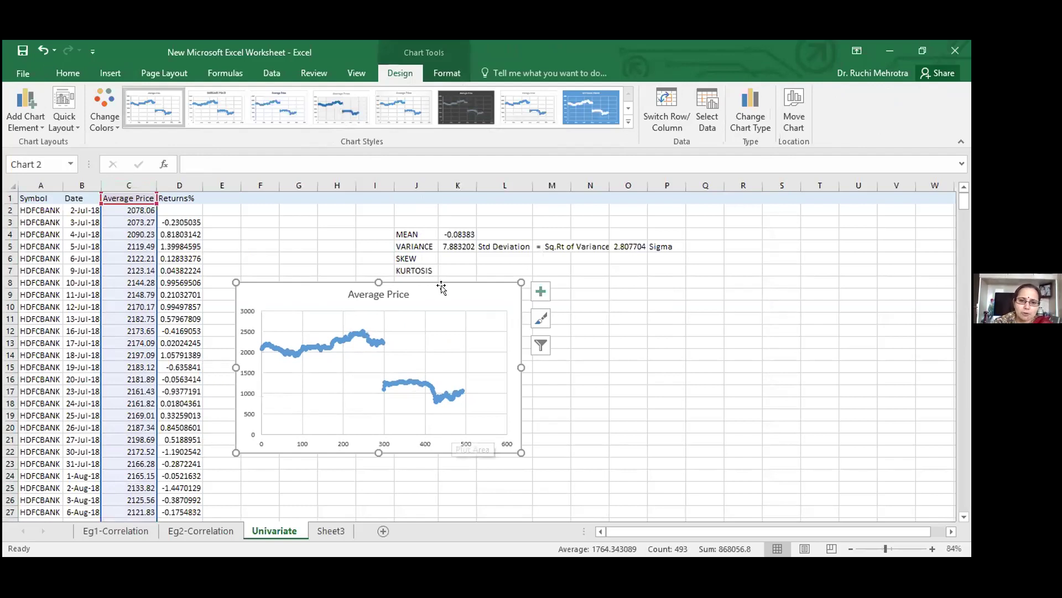
pyautogui.press('Escape')
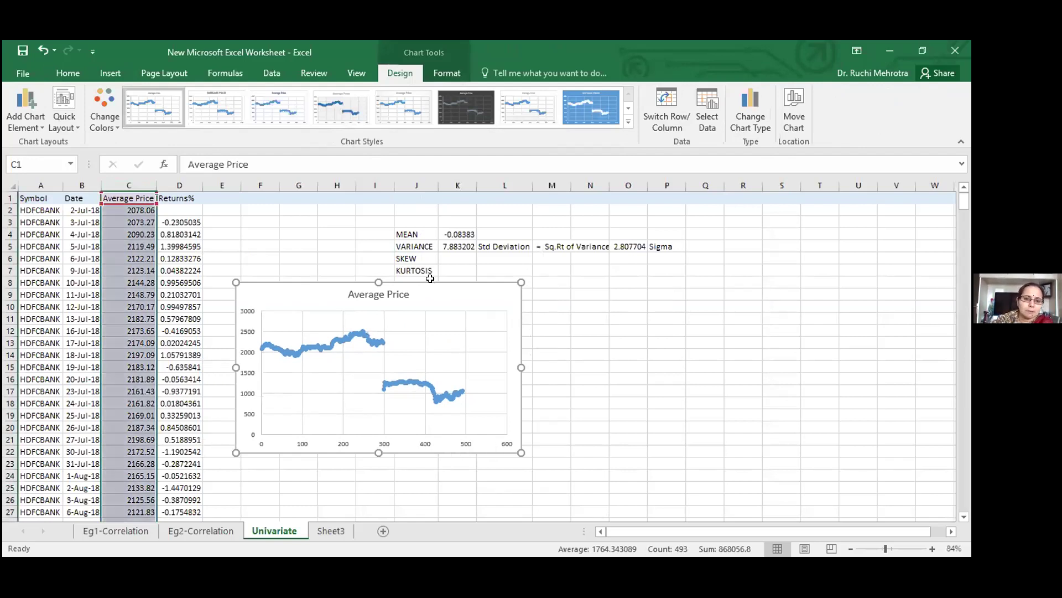
pyautogui.press('Delete')
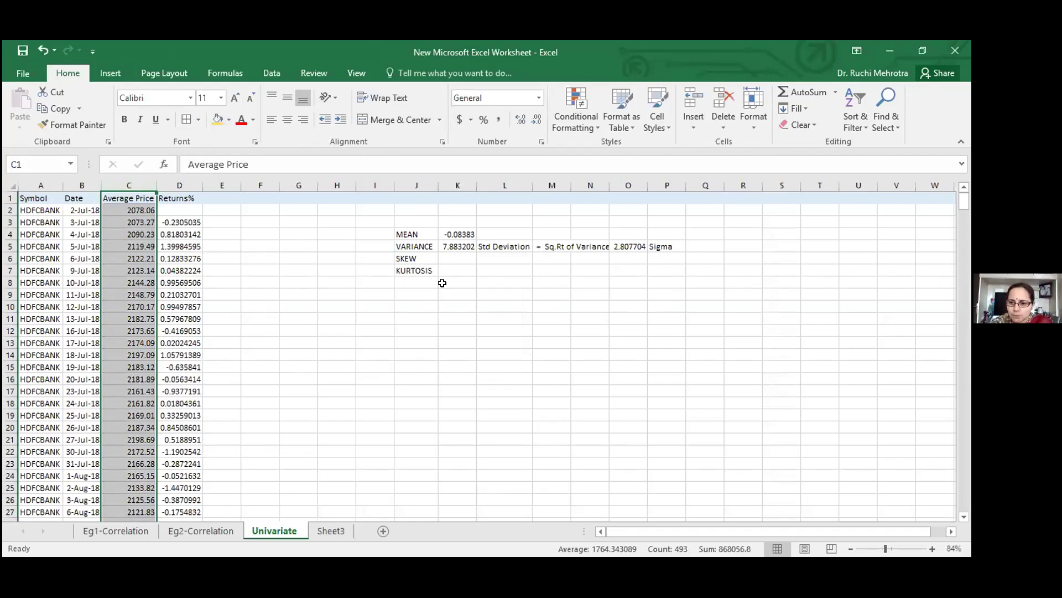
# - Widen the Date column of the HDFCBANK data to fit its longest date
pyautogui.moveTo(885, 548); pyautogui.dragTo(903, 556)
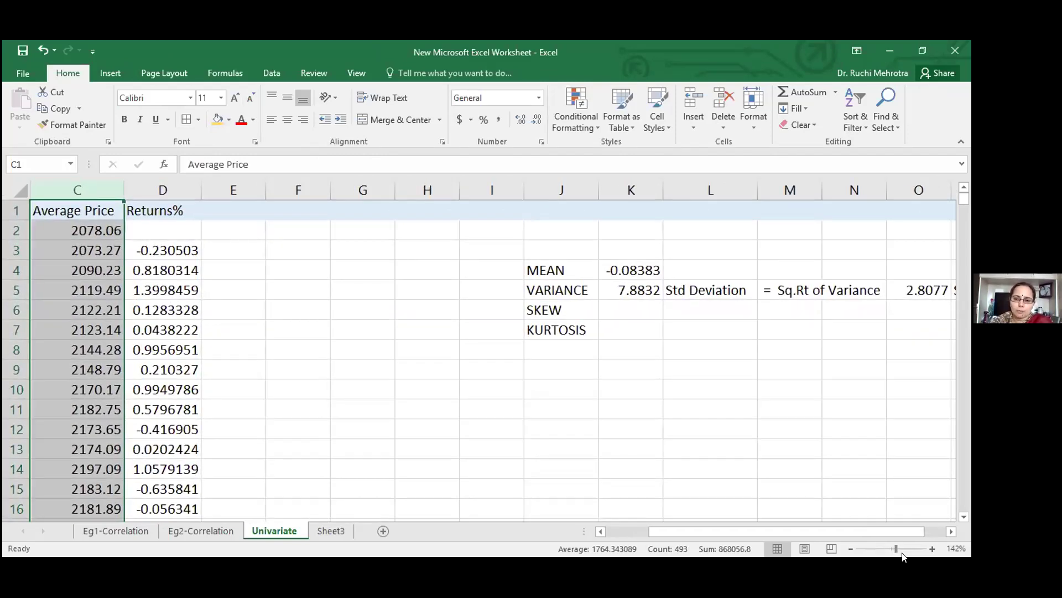
pyautogui.moveTo(901, 548); pyautogui.dragTo(895, 548)
pyautogui.click(891, 546)
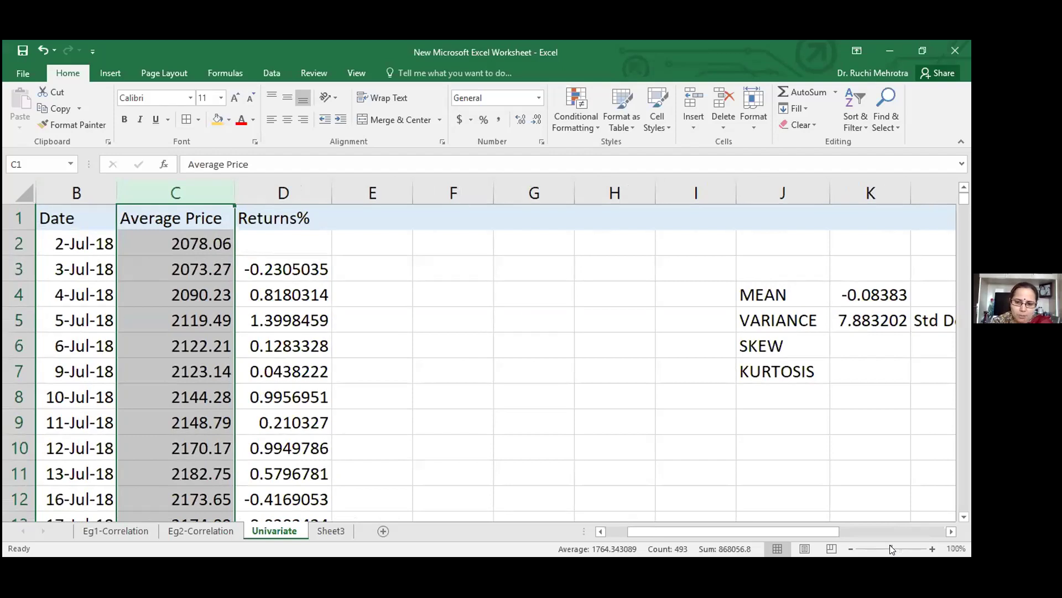
pyautogui.click(887, 548)
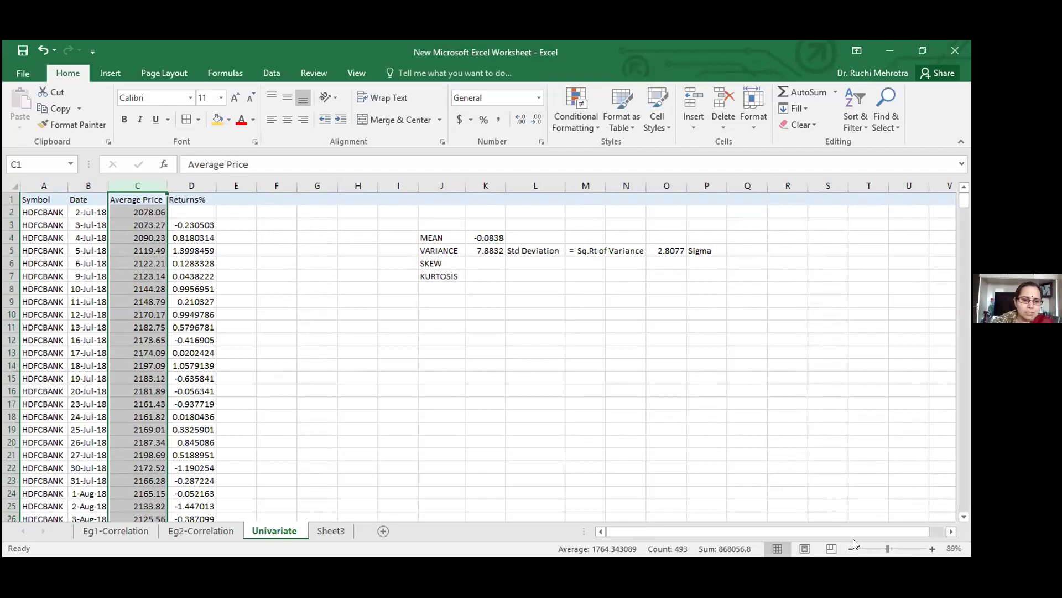
pyautogui.click(234, 465)
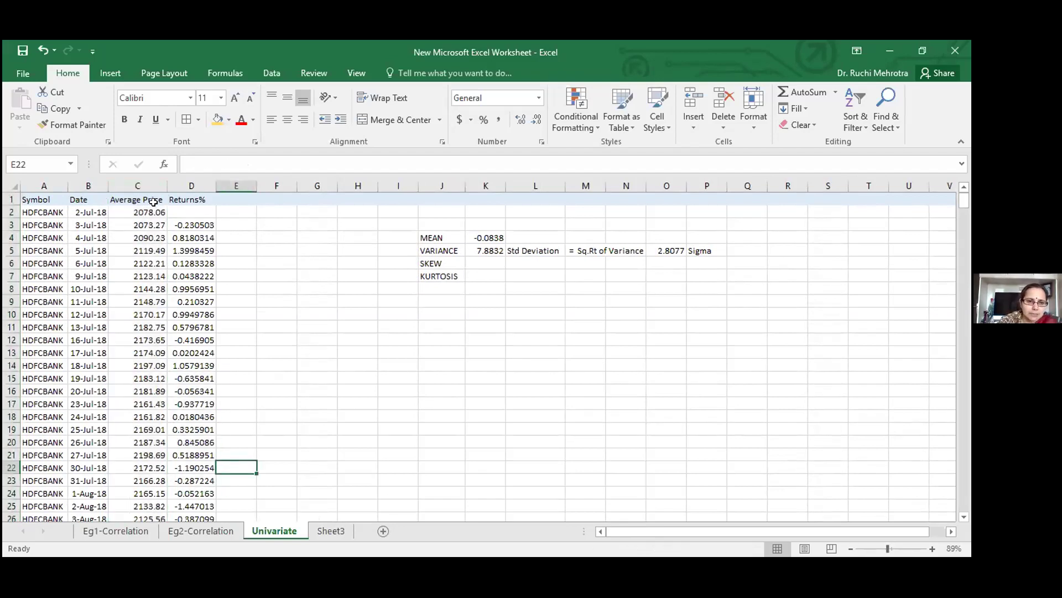
pyautogui.click(139, 185)
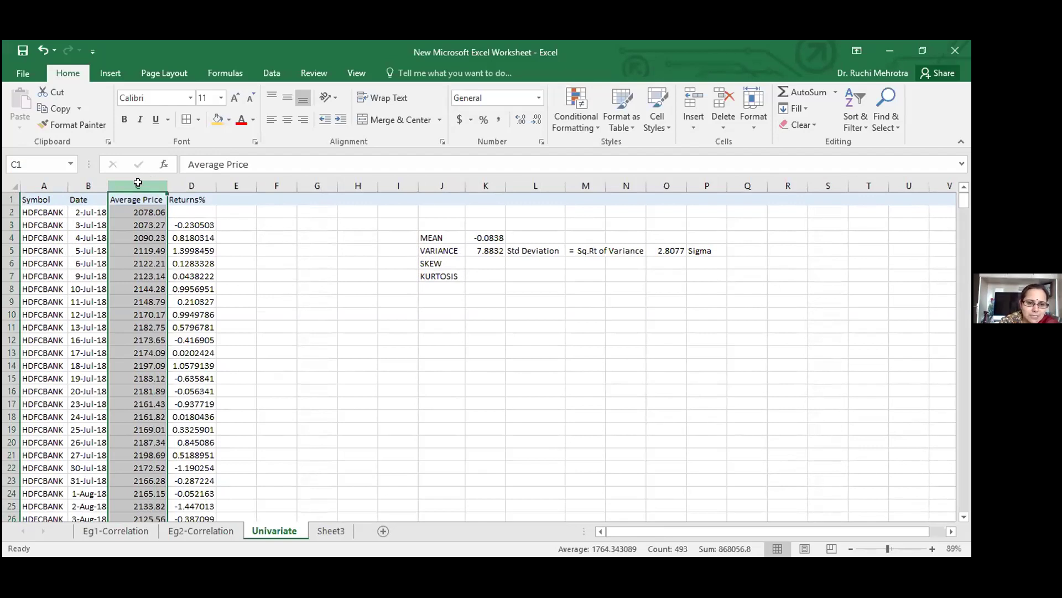
pyautogui.moveTo(961, 204); pyautogui.dragTo(961, 216)
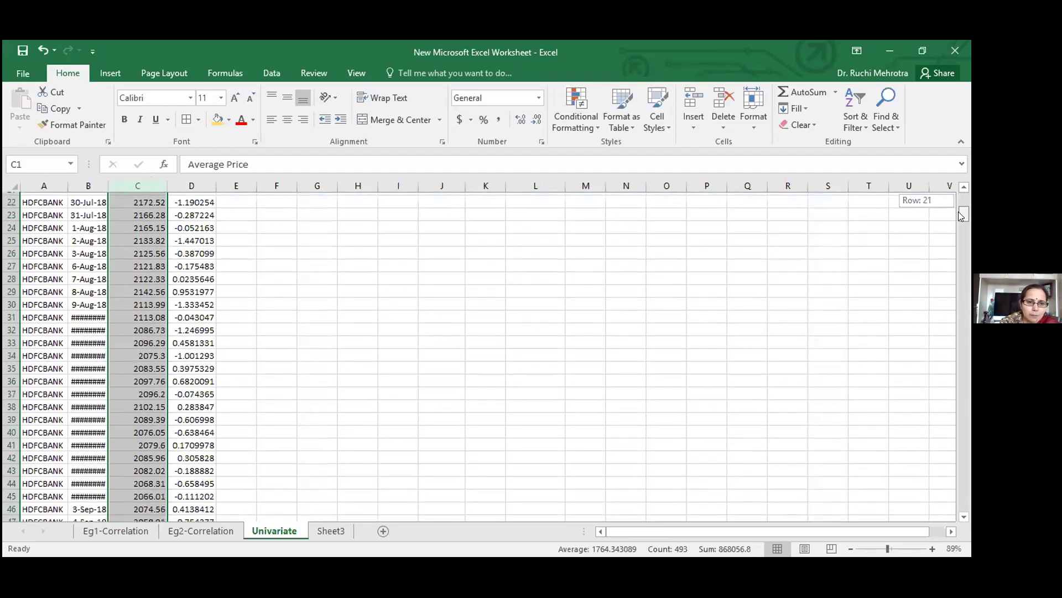
pyautogui.moveTo(961, 216); pyautogui.dragTo(961, 216)
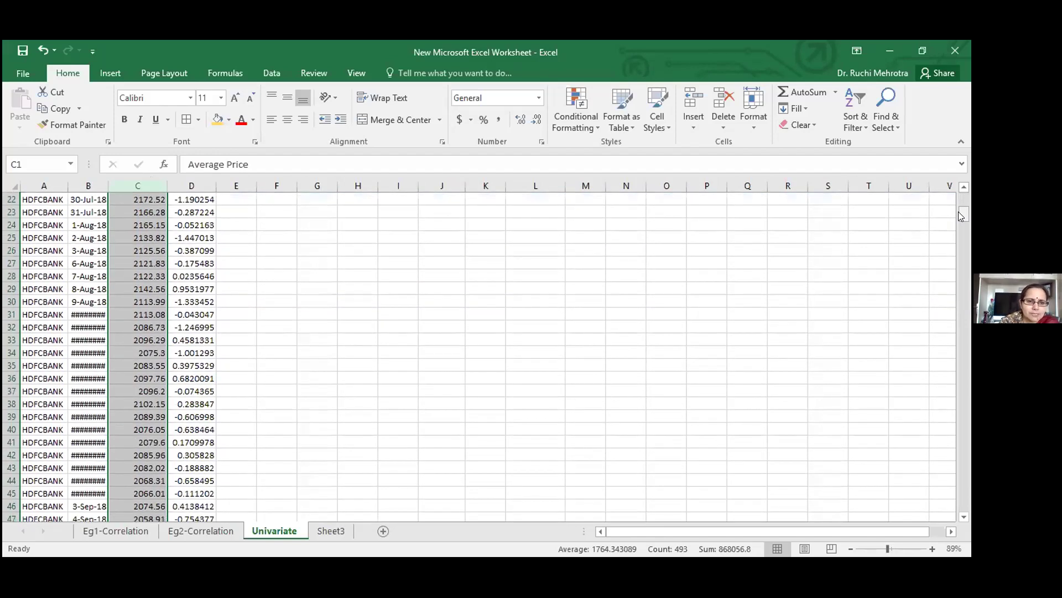
pyautogui.moveTo(7, 289); pyautogui.dragTo(16, 301)
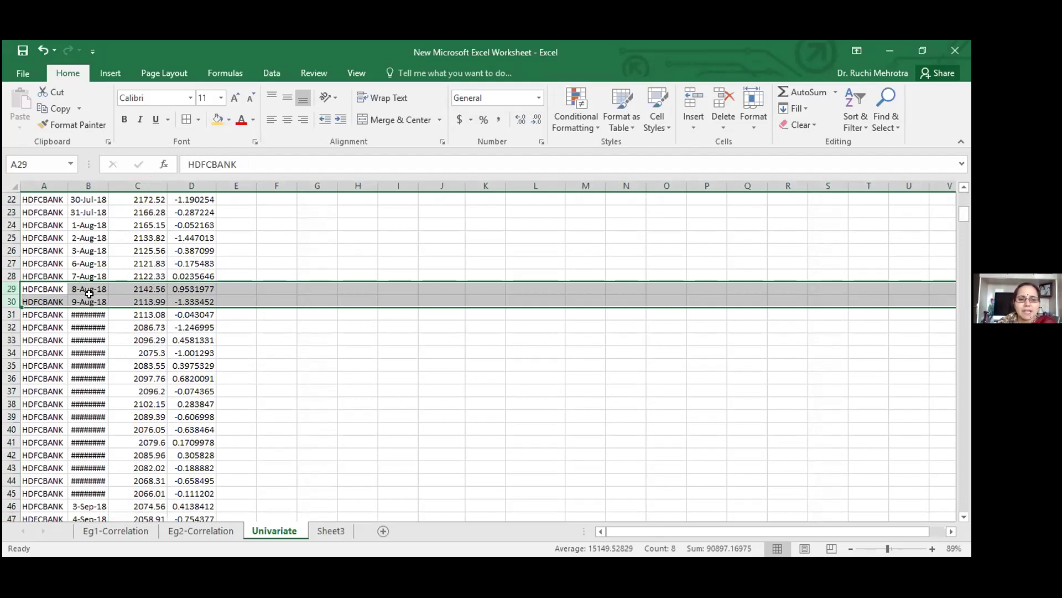
pyautogui.doubleClick(105, 185)
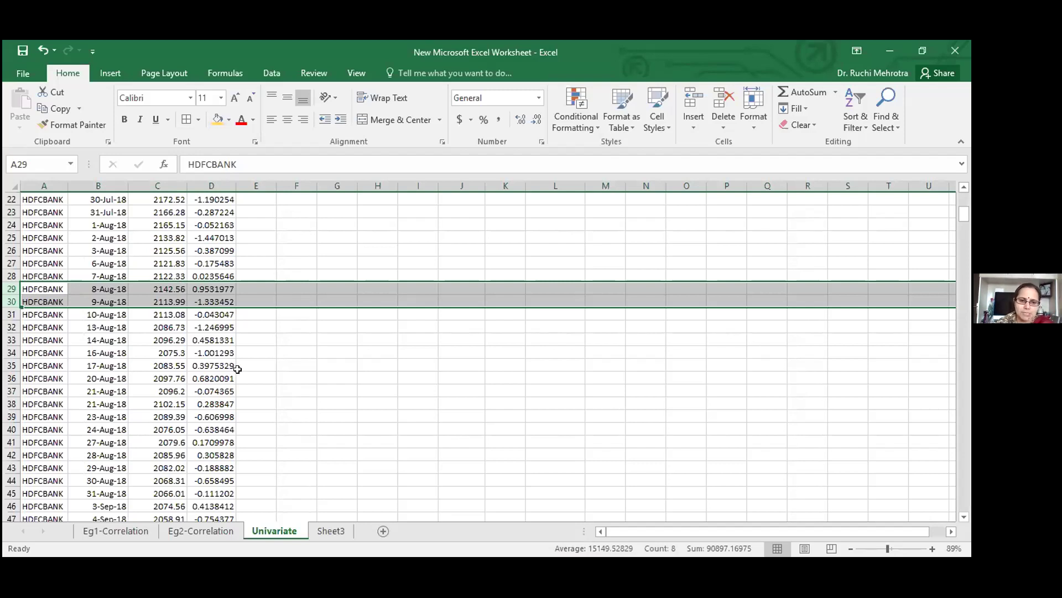
# - Highlight the entire rows 29 and 30, dated 8-Aug-18 and 9-Aug-18, with the gold fill colour
pyautogui.click(257, 386)
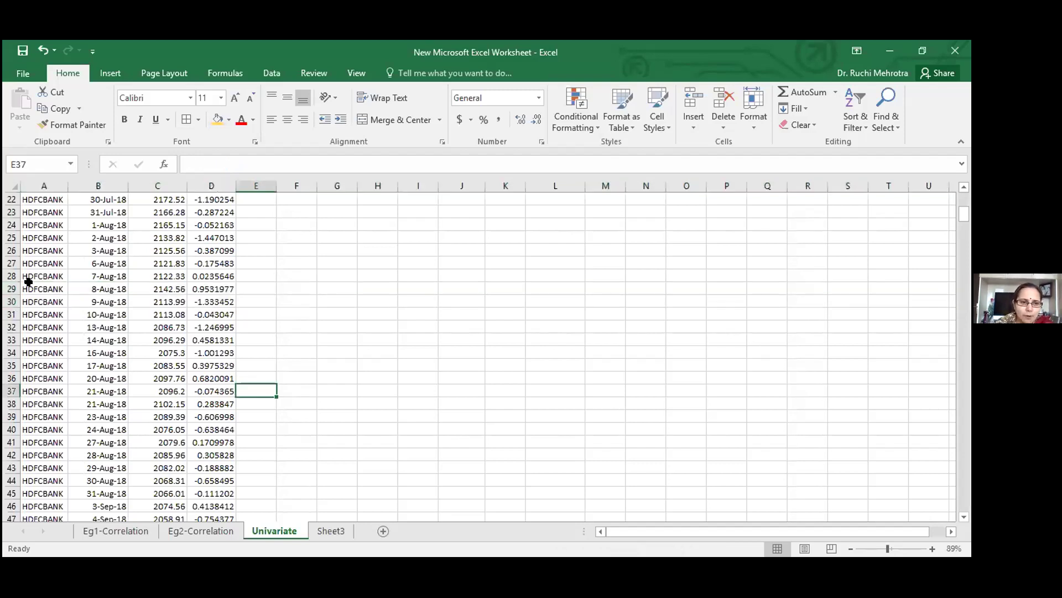
pyautogui.click(11, 286)
pyautogui.hotkey('shift', 'Down')
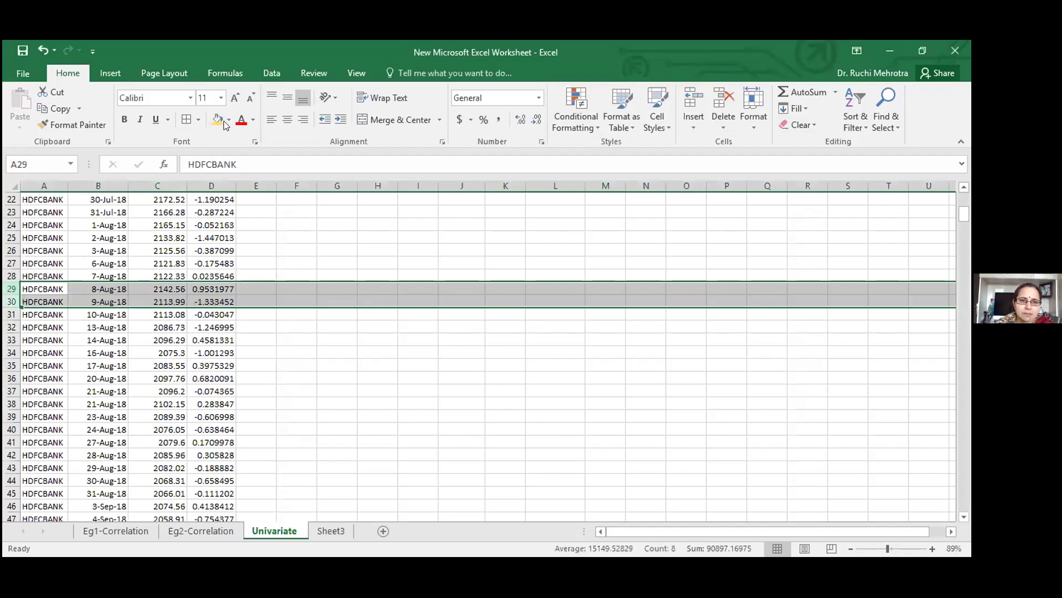
pyautogui.click(216, 118)
pyautogui.click(324, 437)
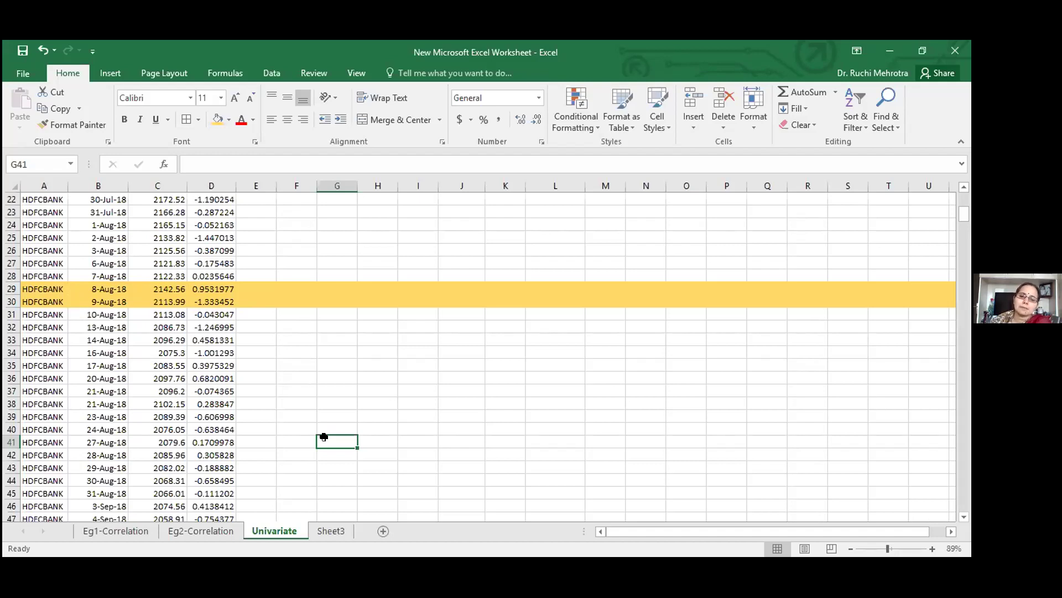
# - Open Sheet3 and select the Sensex Data heading in cell A1 beside the Date and Close columns
pyautogui.click(336, 532)
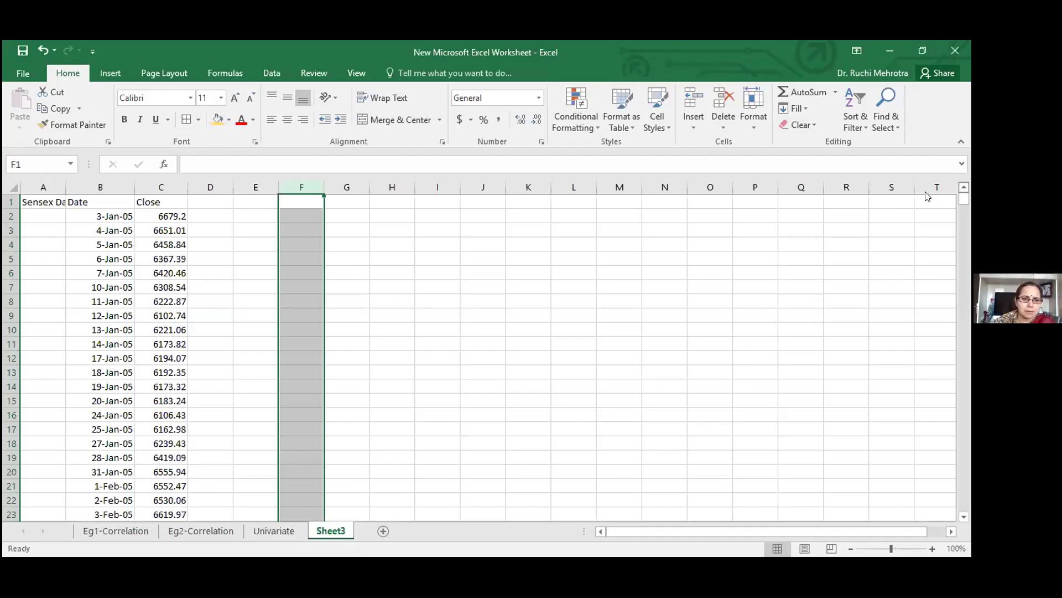
pyautogui.click(288, 531)
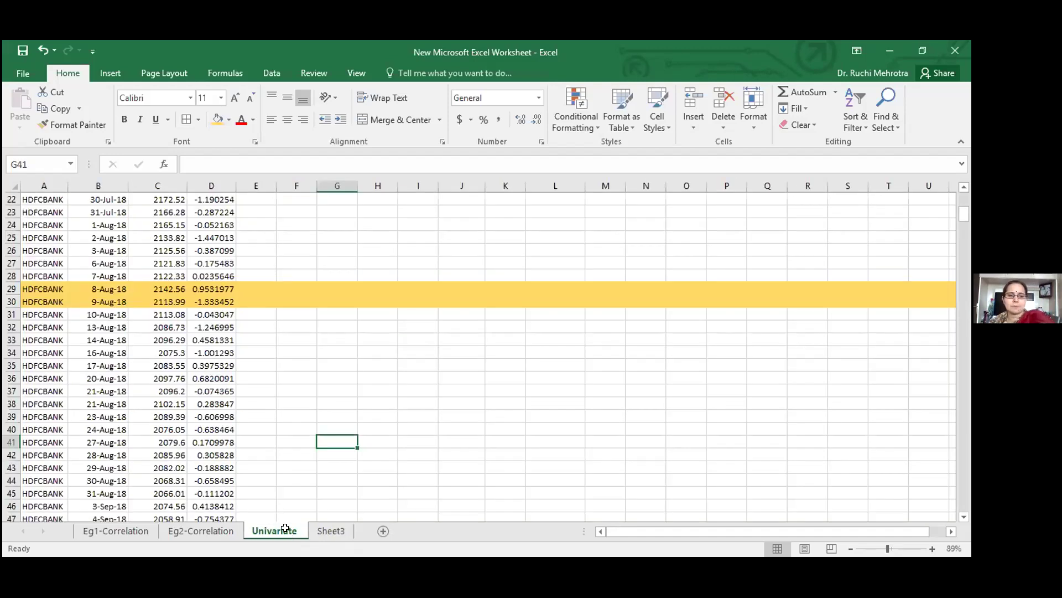
pyautogui.click(271, 457)
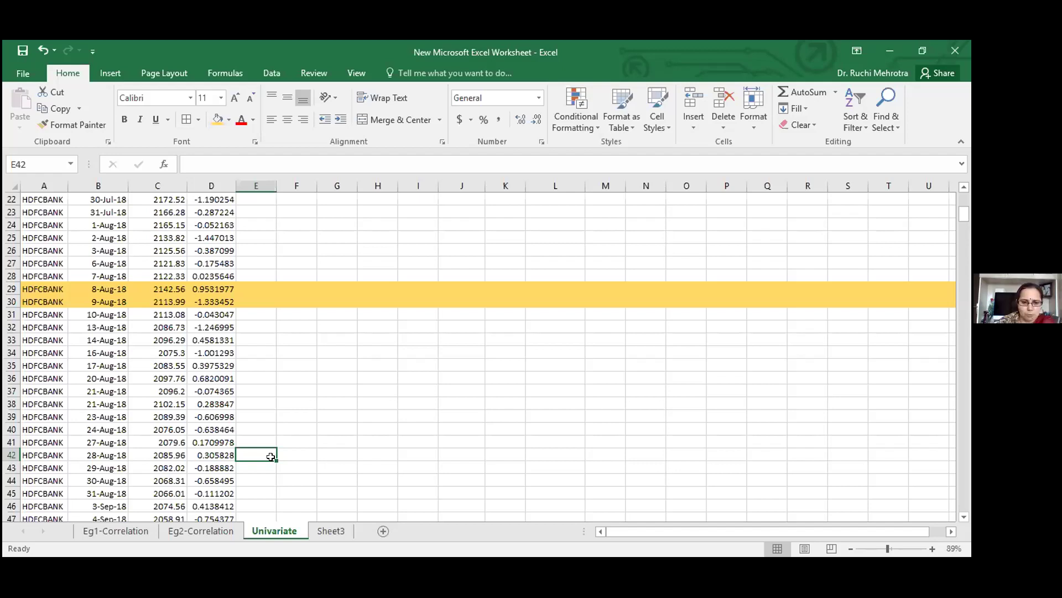
pyautogui.click(332, 529)
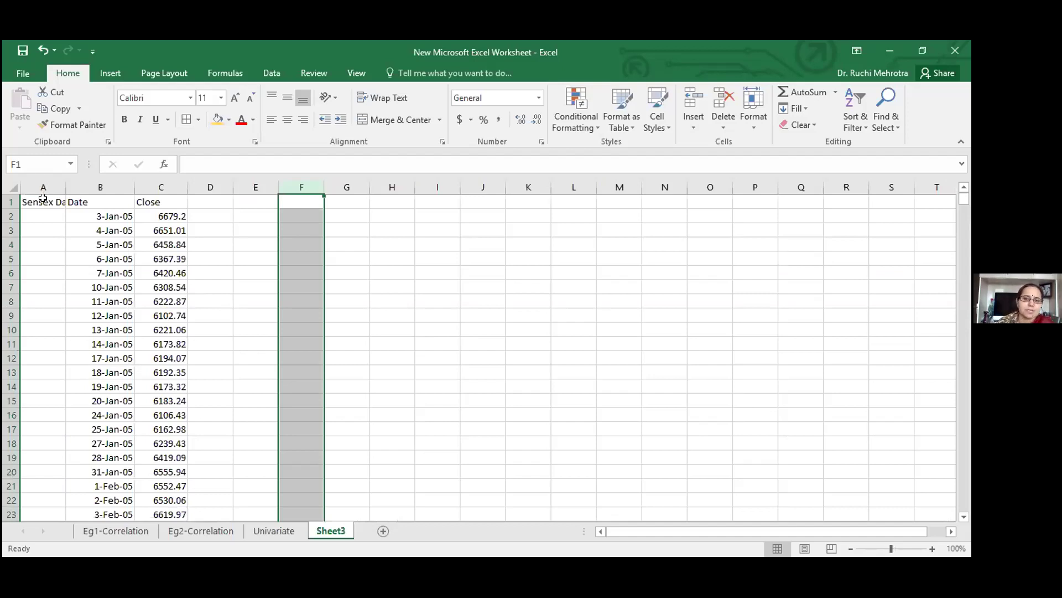
pyautogui.click(42, 203)
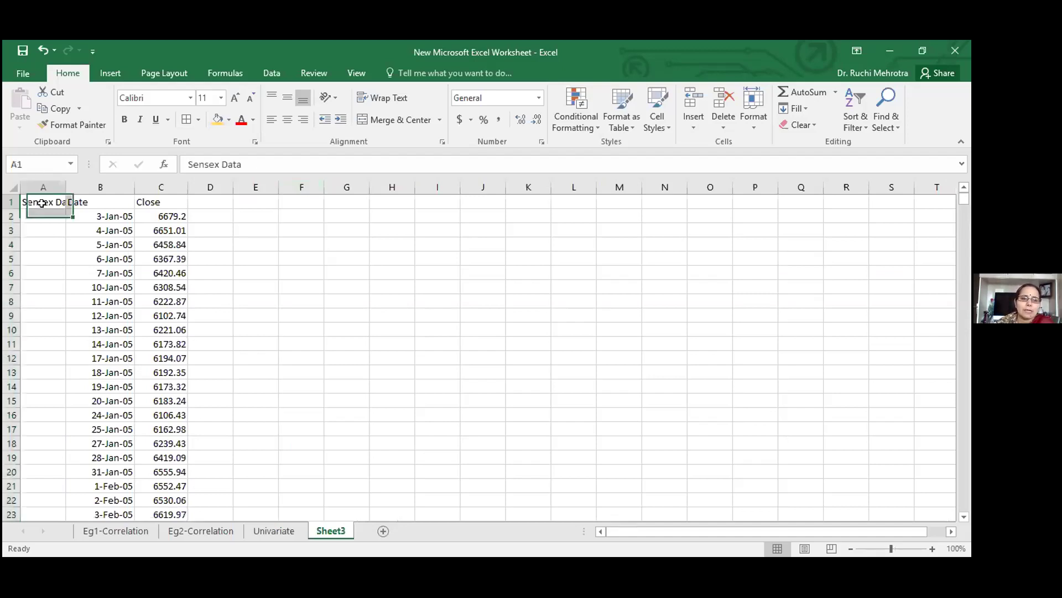
# - Replace the Sensex Data heading in cell A1 of Sheet3 with Nifty Data
pyautogui.click(292, 531)
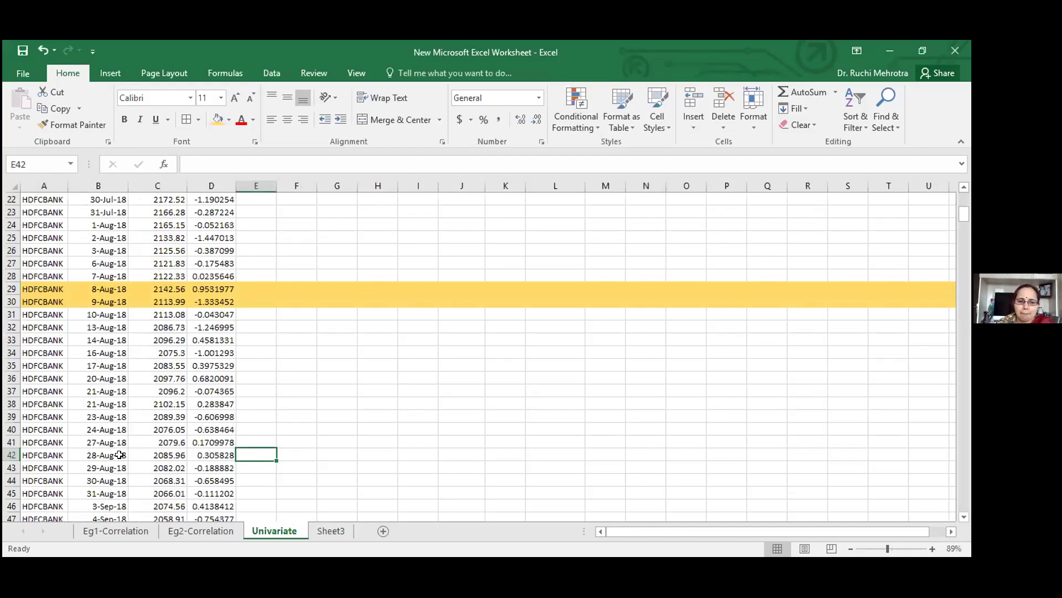
pyautogui.click(315, 532)
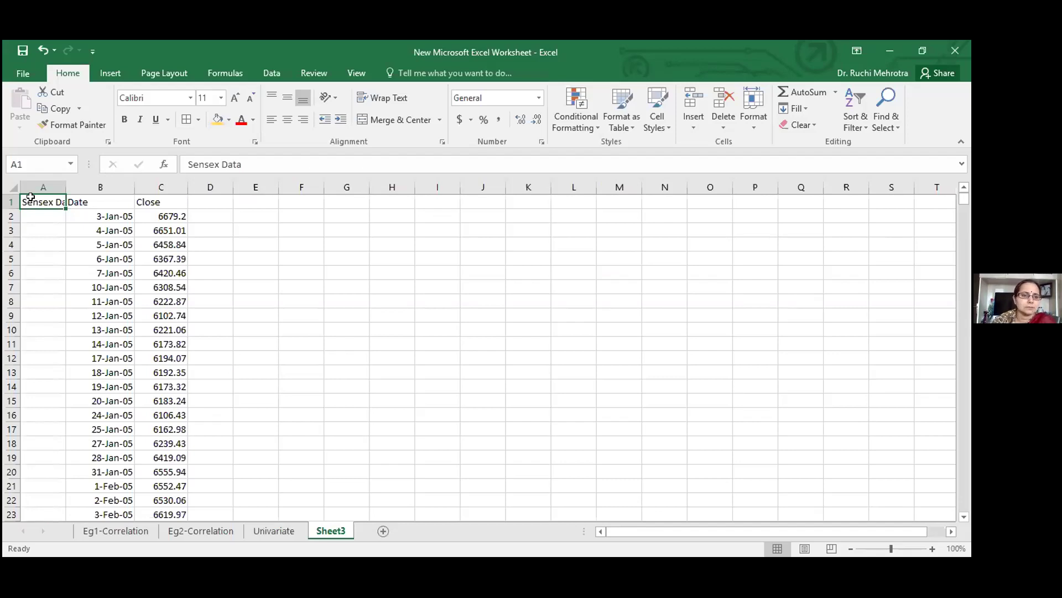
pyautogui.write('Nifty Daata')
pyautogui.press('Return')
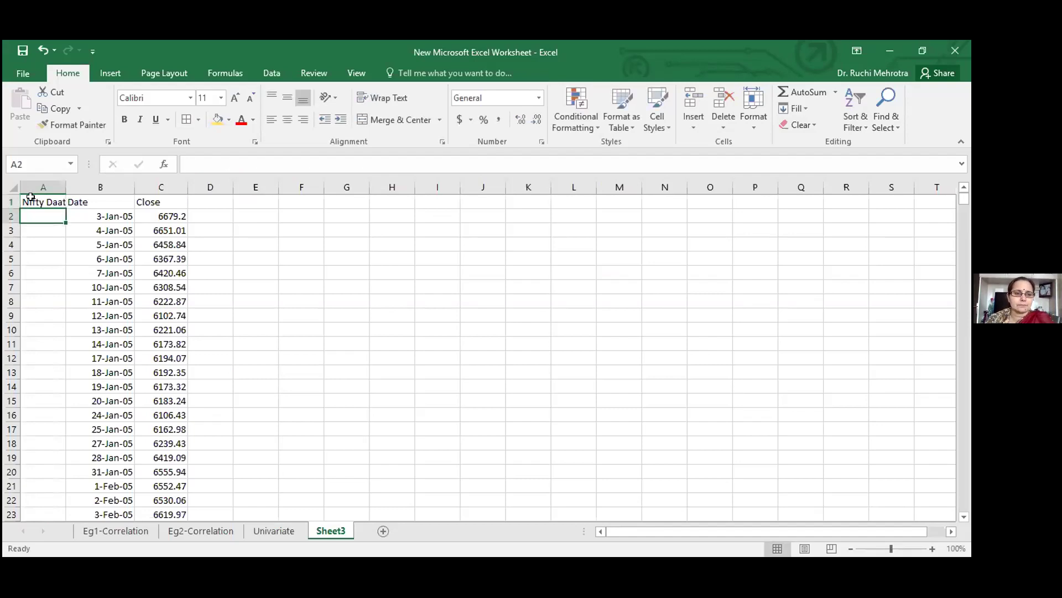
pyautogui.click(31, 199)
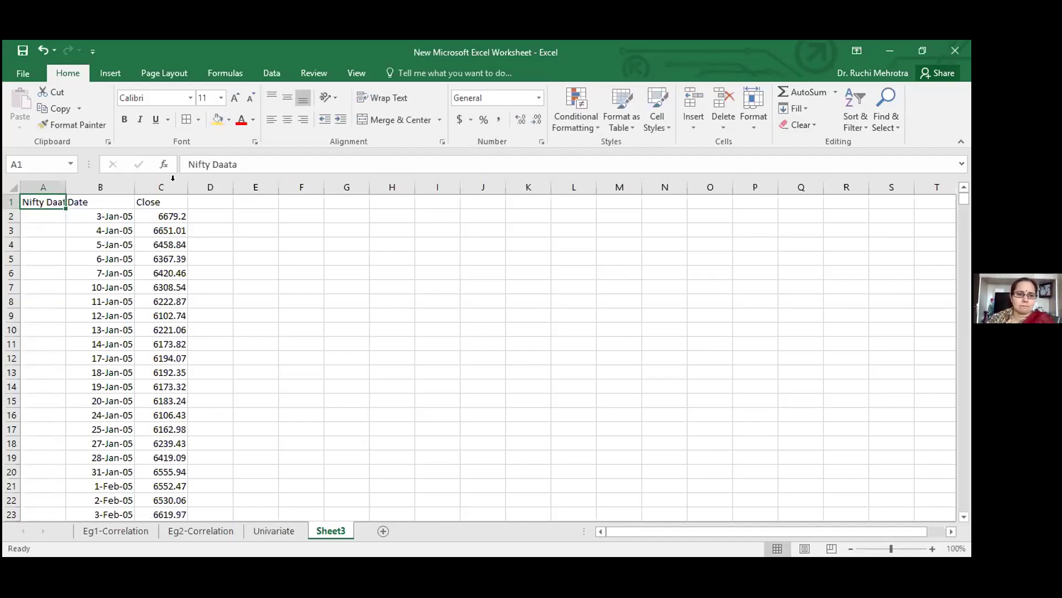
pyautogui.click(231, 164)
pyautogui.press('BackSpace')
pyautogui.press('BackSpace')
pyautogui.write('ta')
pyautogui.press('Return')
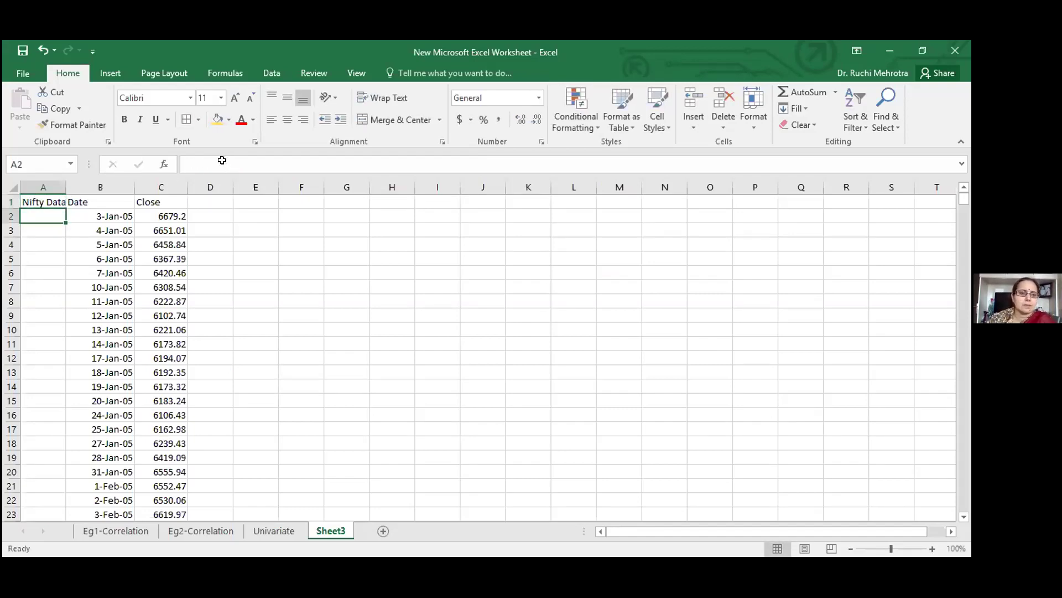
# - Examine the Close column on Sheet3 against the HDFCBANK data on the Univariate sheet, ending on Sheet3 with nothing but cell F9 selected
pyautogui.click(70, 199)
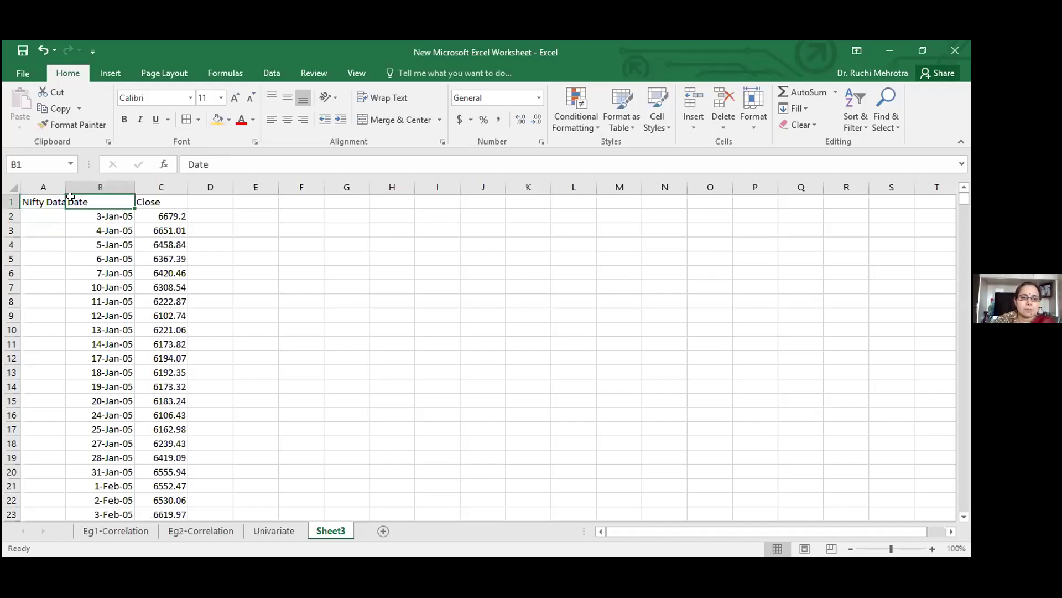
pyautogui.moveTo(171, 217); pyautogui.dragTo(179, 445)
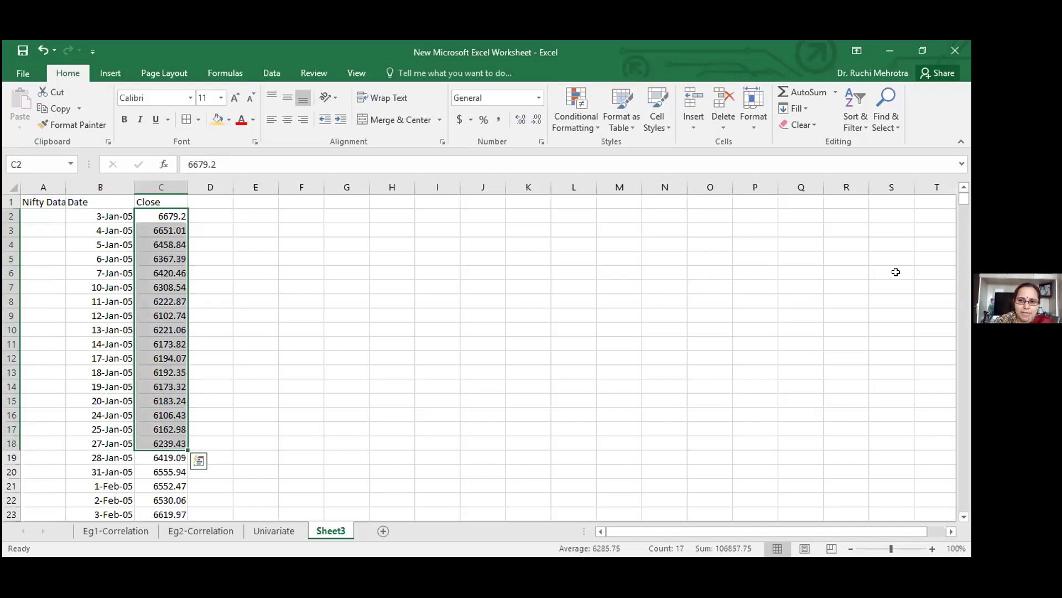
pyautogui.click(246, 360)
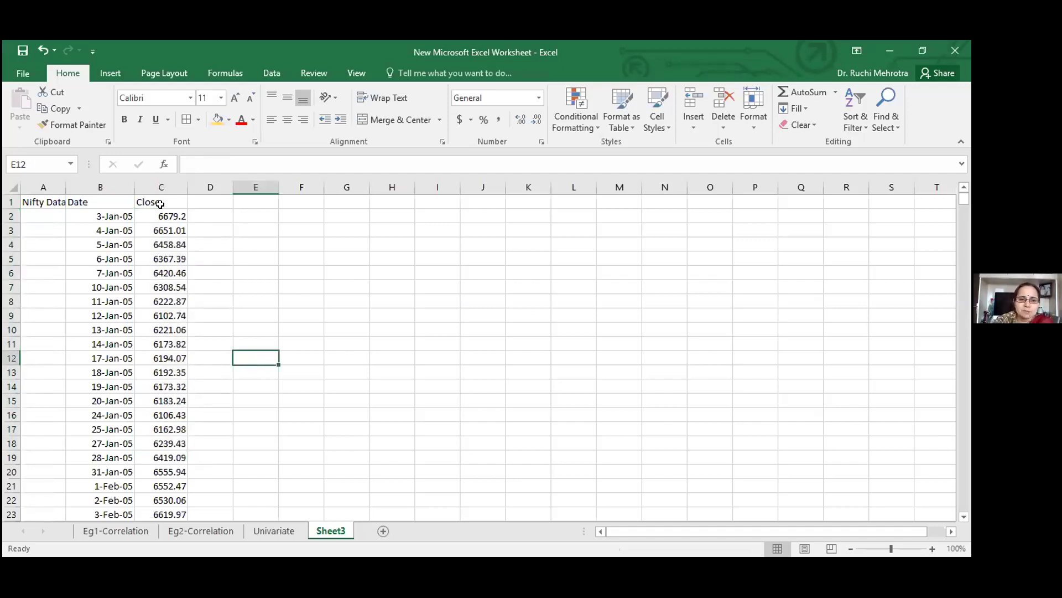
pyautogui.click(161, 187)
pyautogui.click(280, 530)
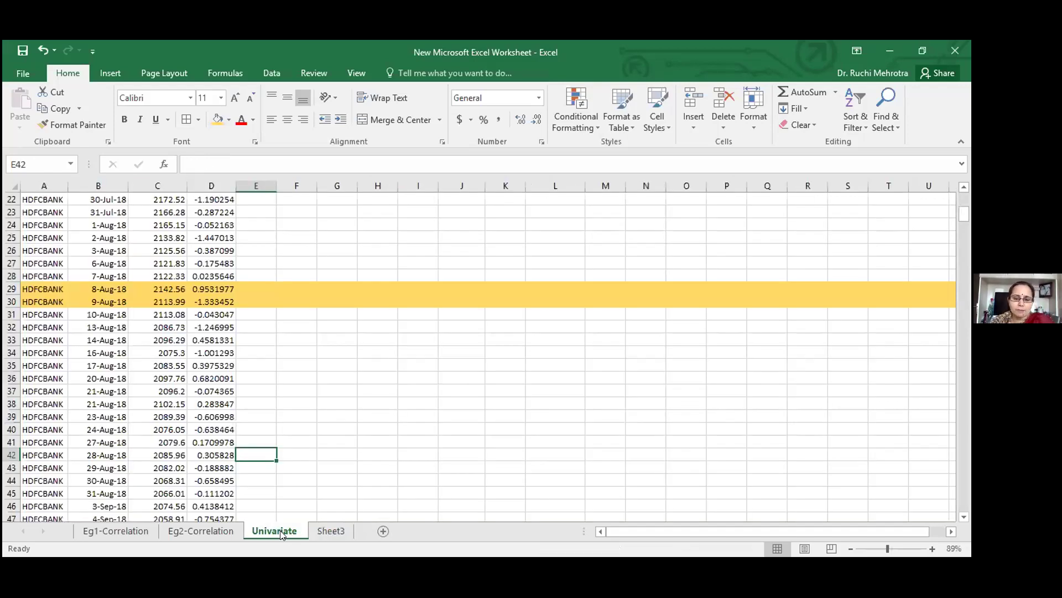
pyautogui.click(331, 530)
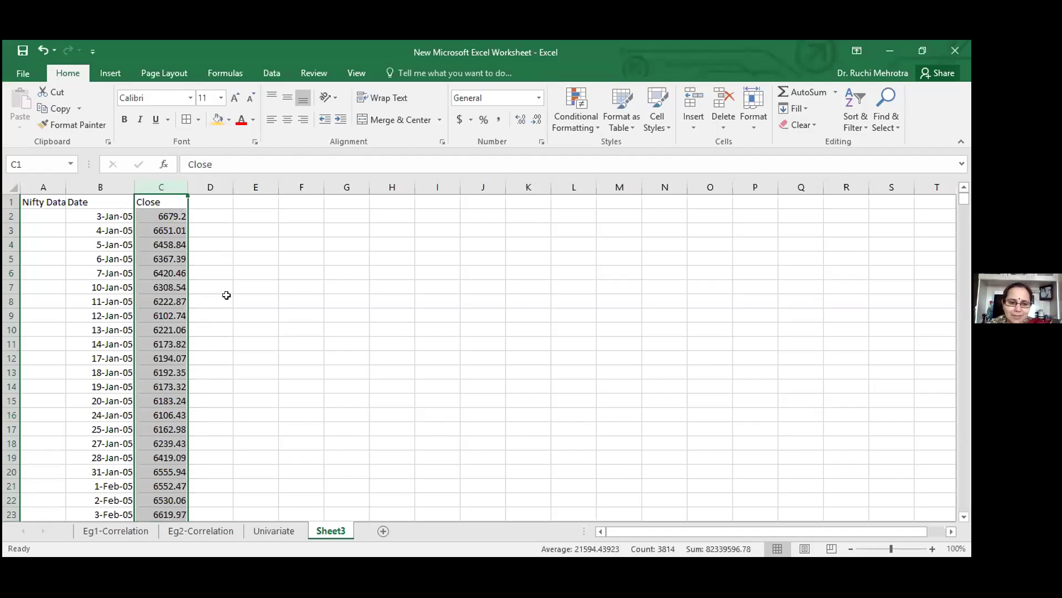
pyautogui.click(297, 309)
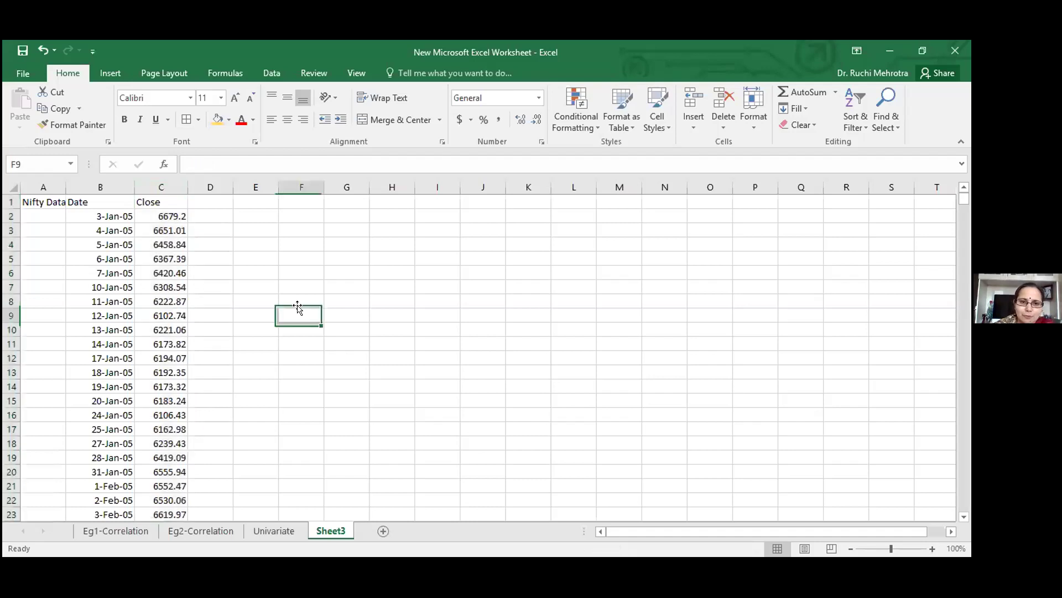